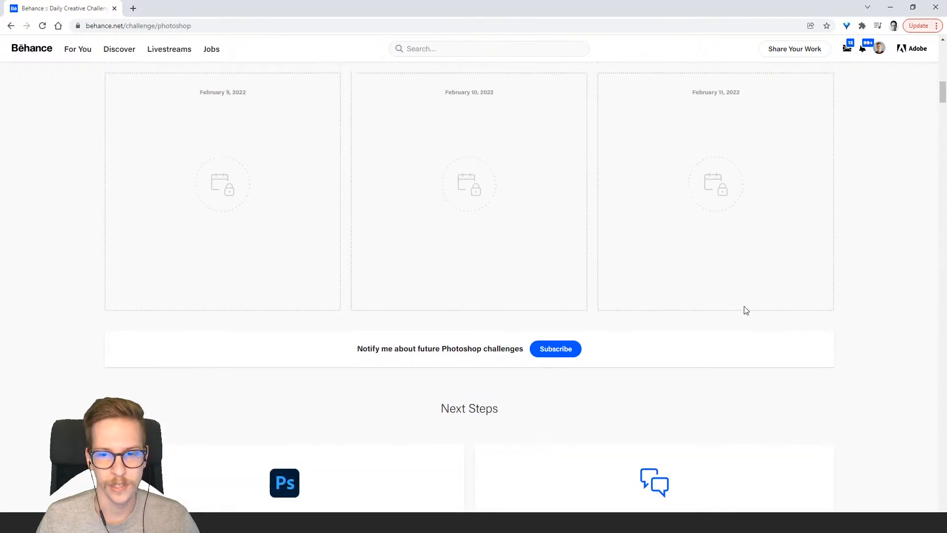
Find the Super Speed Blur challenge on the Behance page and view the bullet-dodging reference images maxresdefault.jpg and dodge-bullets.jpg.
{"action": "scroll", "coordinate": [461, 393], "scroll_direction": "up", "scroll_amount": 10}
{"action": "scroll", "coordinate": [416, 274], "scroll_direction": "up", "scroll_amount": 2}
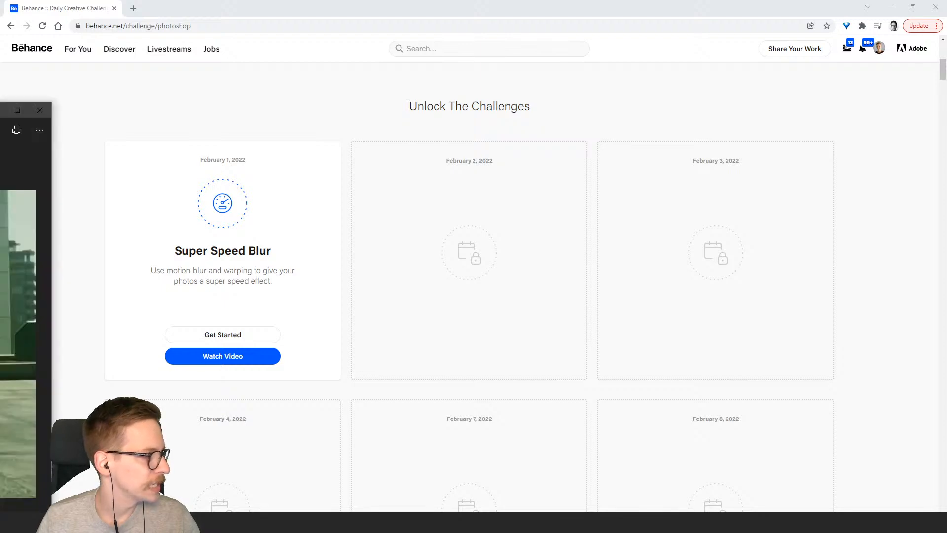
{"action": "left_click_drag", "start_coordinate": [0, 38], "coordinate": [267, 38]}
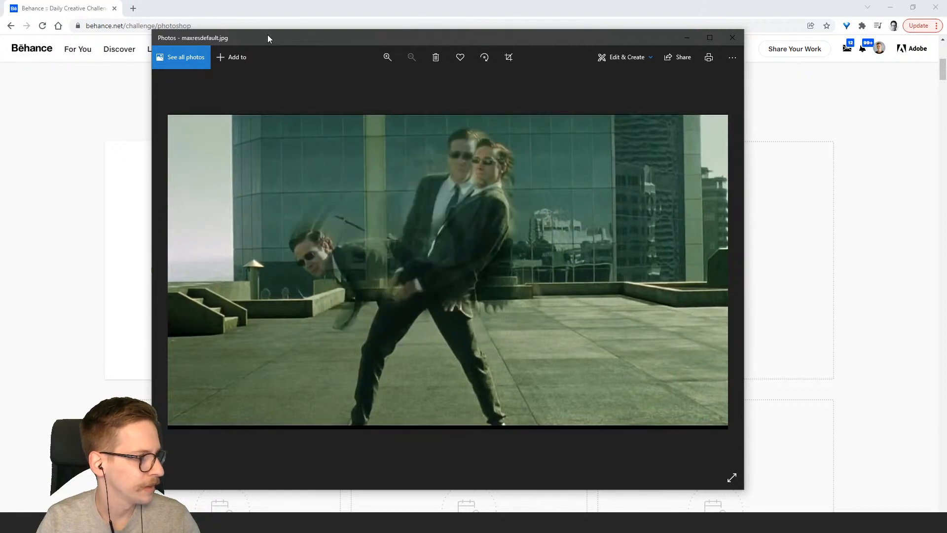
{"action": "key", "text": "Right"}
{"action": "key", "text": "Left"}
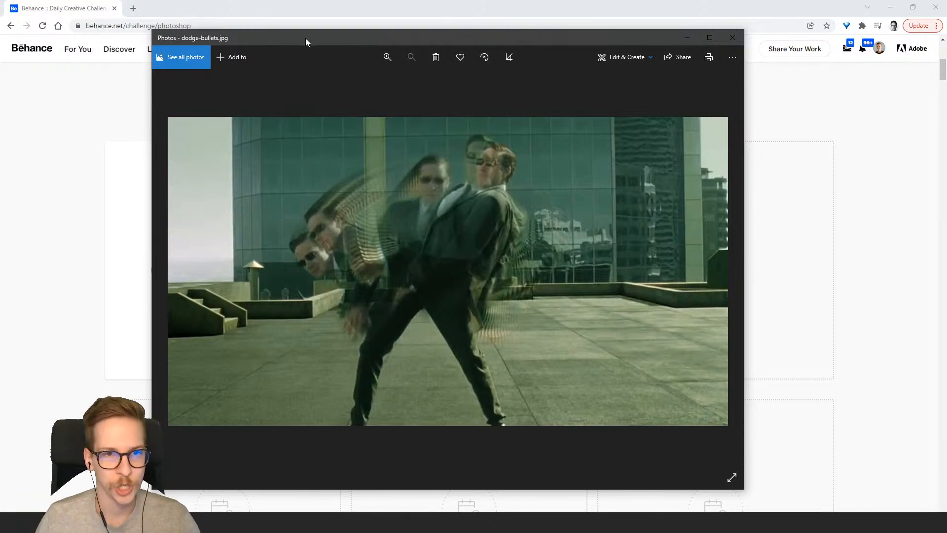
{"action": "left_click_drag", "start_coordinate": [306, 38], "coordinate": [0, 95]}
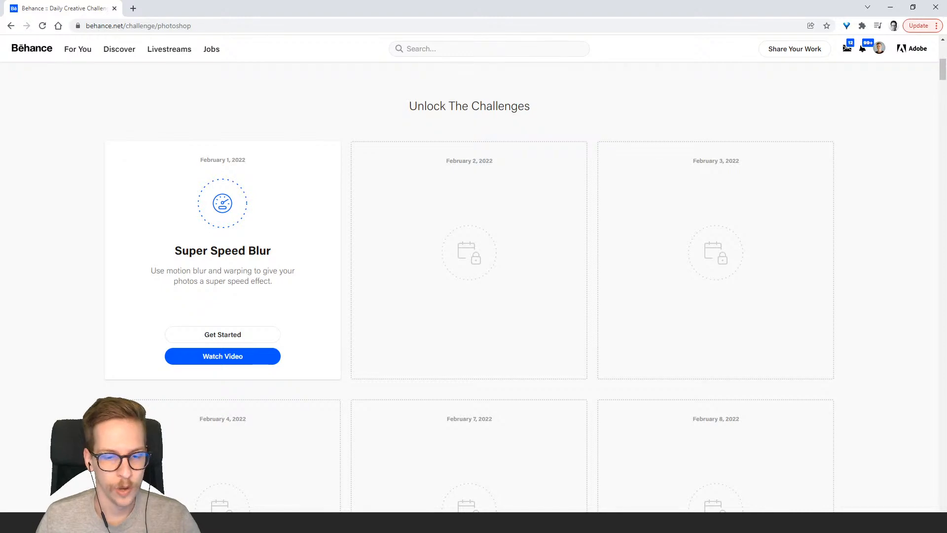
{"action": "scroll", "coordinate": [375, 349], "scroll_direction": "up", "scroll_amount": 8}
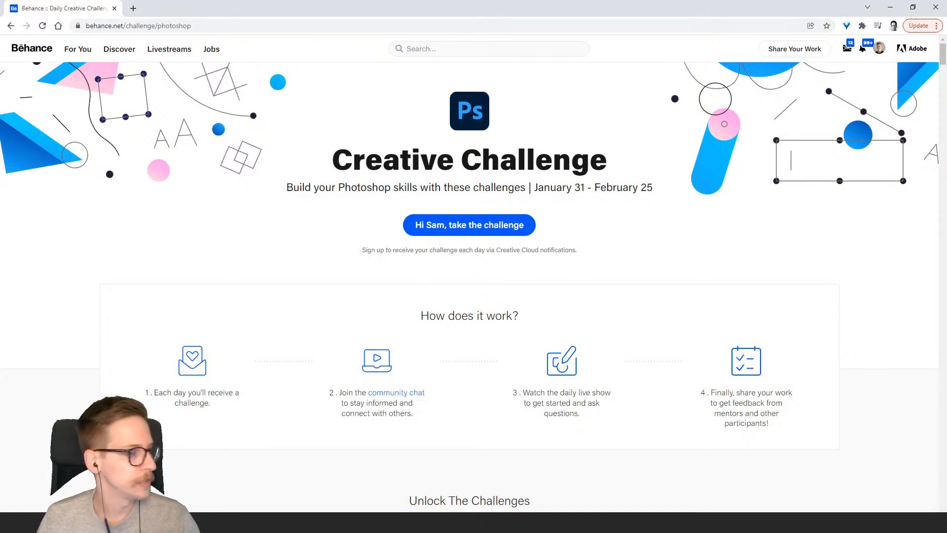
Switch to Discord and browse the cover designs and feedback posted in the Adobe Photoshop server's challenge channel.
{"action": "key", "text": "alt+Tab"}
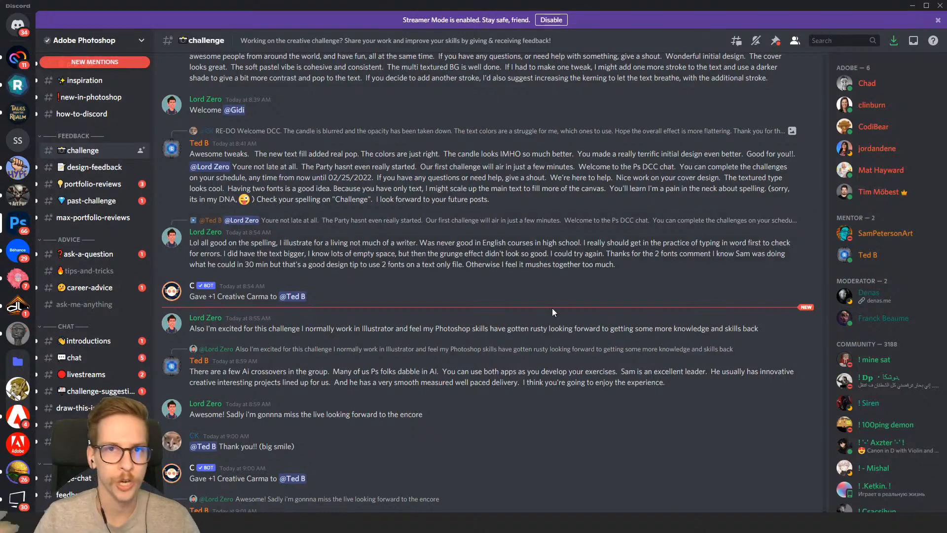
{"action": "scroll", "coordinate": [552, 308], "scroll_direction": "up", "scroll_amount": 4}
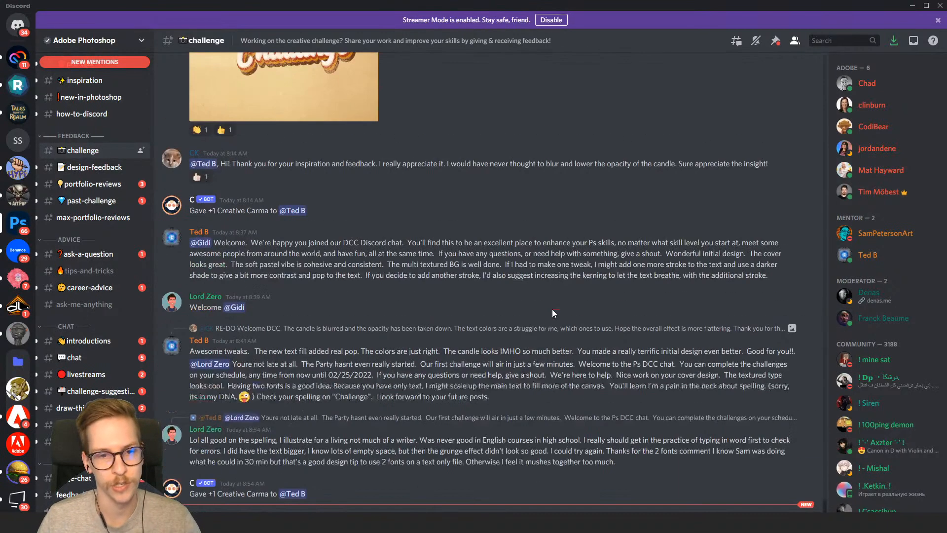
{"action": "scroll", "coordinate": [548, 321], "scroll_direction": "down", "scroll_amount": 4}
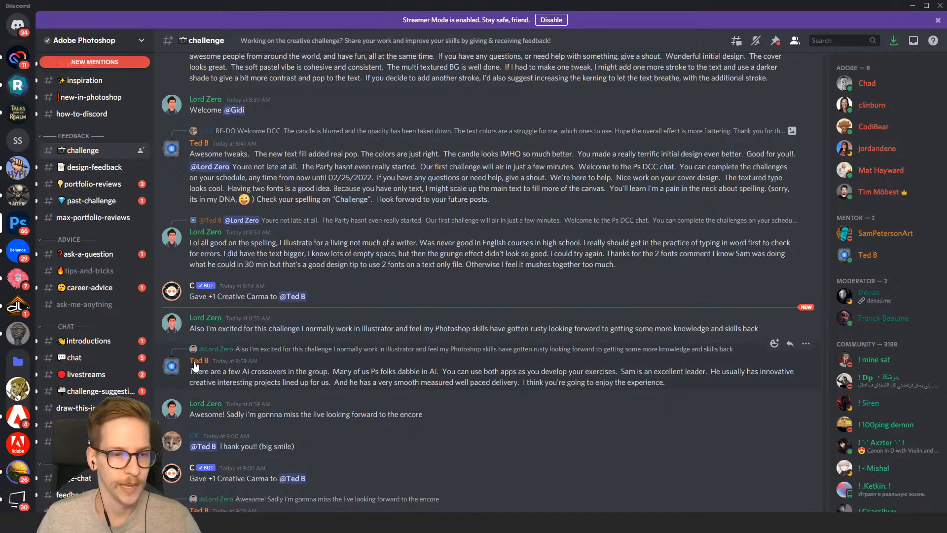
{"action": "scroll", "coordinate": [276, 335], "scroll_direction": "up", "scroll_amount": 4}
{"action": "scroll", "coordinate": [242, 343], "scroll_direction": "up", "scroll_amount": 5}
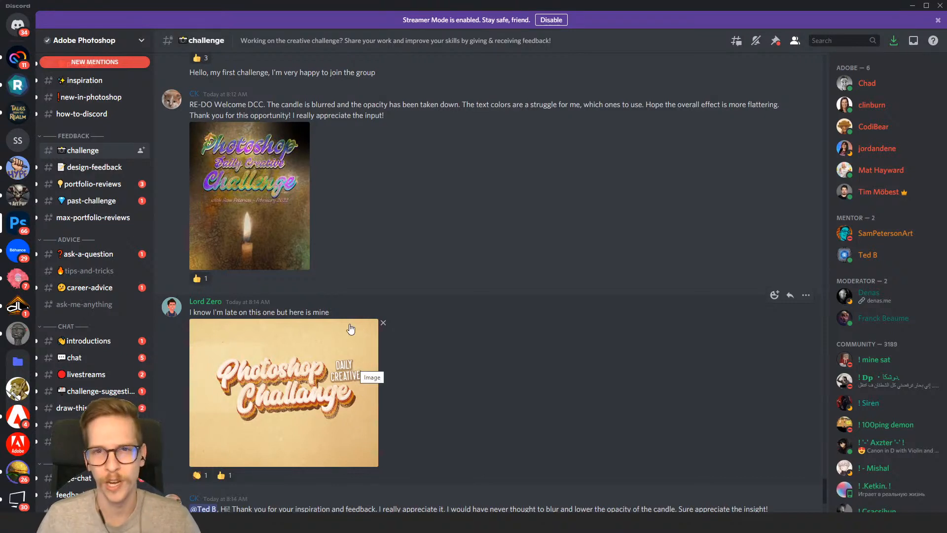
{"action": "scroll", "coordinate": [376, 356], "scroll_direction": "up", "scroll_amount": 15}
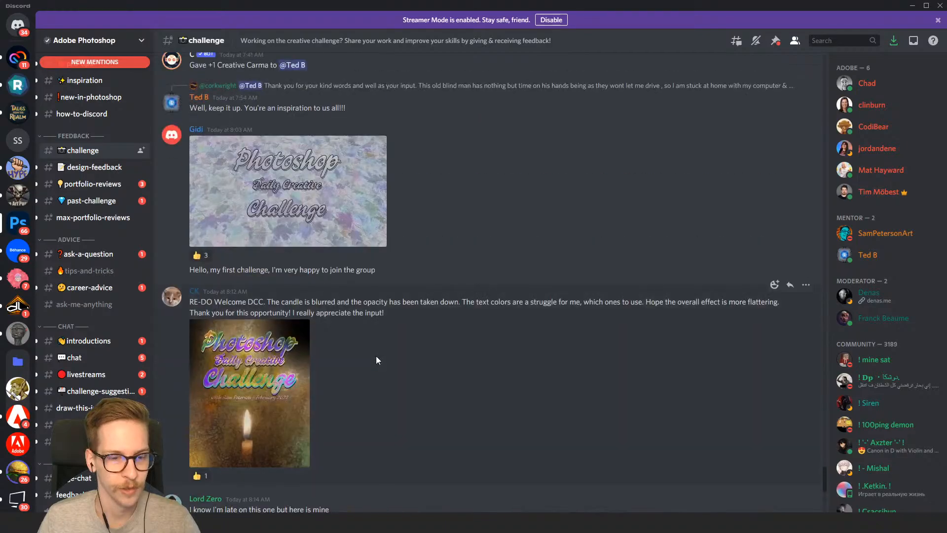
{"action": "scroll", "coordinate": [382, 353], "scroll_direction": "up", "scroll_amount": 20}
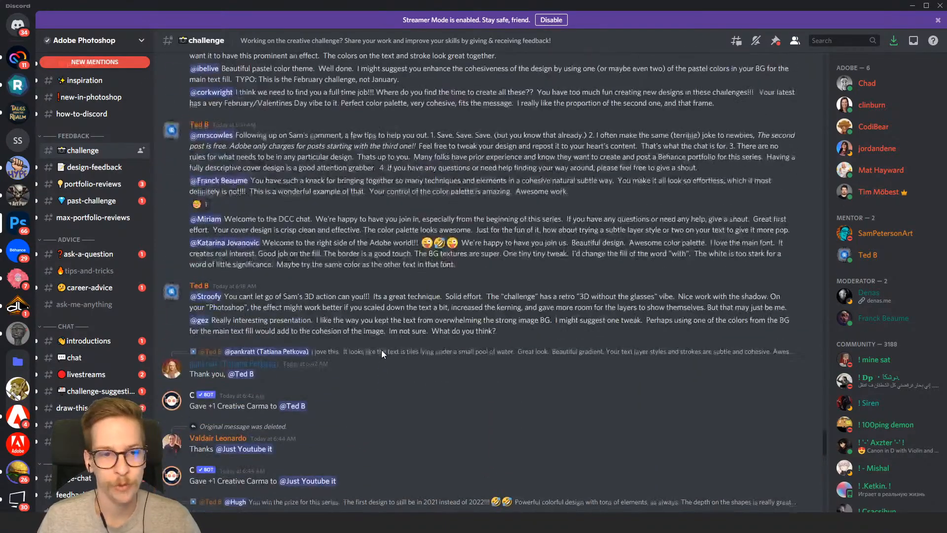
{"action": "scroll", "coordinate": [374, 352], "scroll_direction": "up", "scroll_amount": 20}
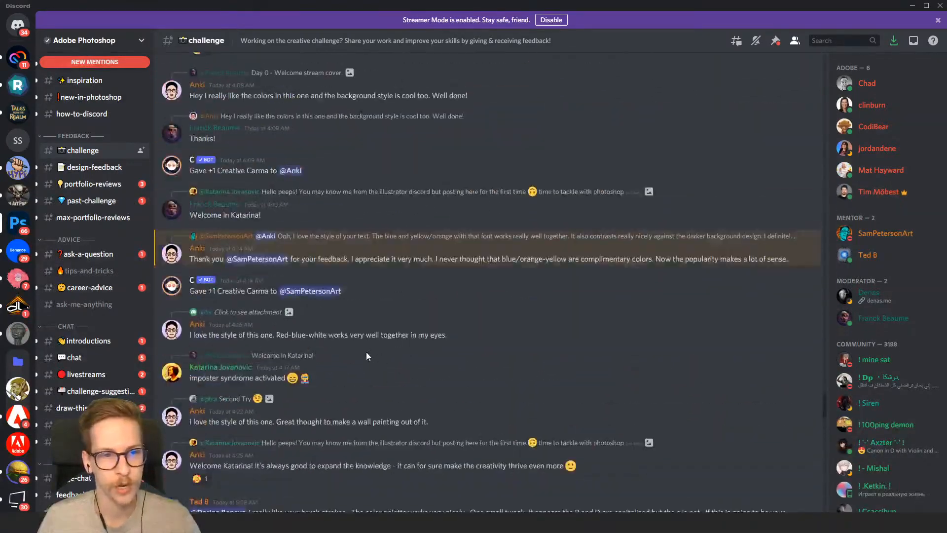
{"action": "scroll", "coordinate": [411, 339], "scroll_direction": "up", "scroll_amount": 15}
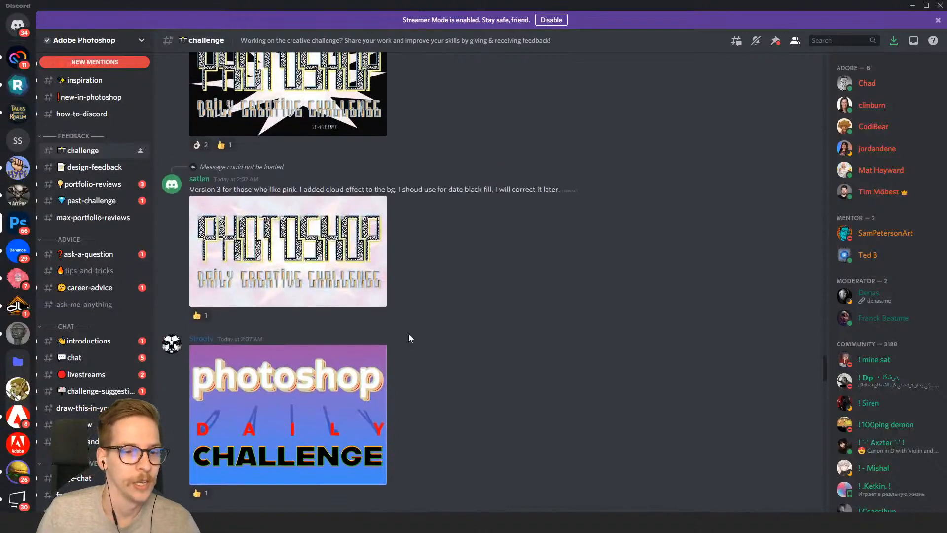
{"action": "scroll", "coordinate": [408, 330], "scroll_direction": "up", "scroll_amount": 5}
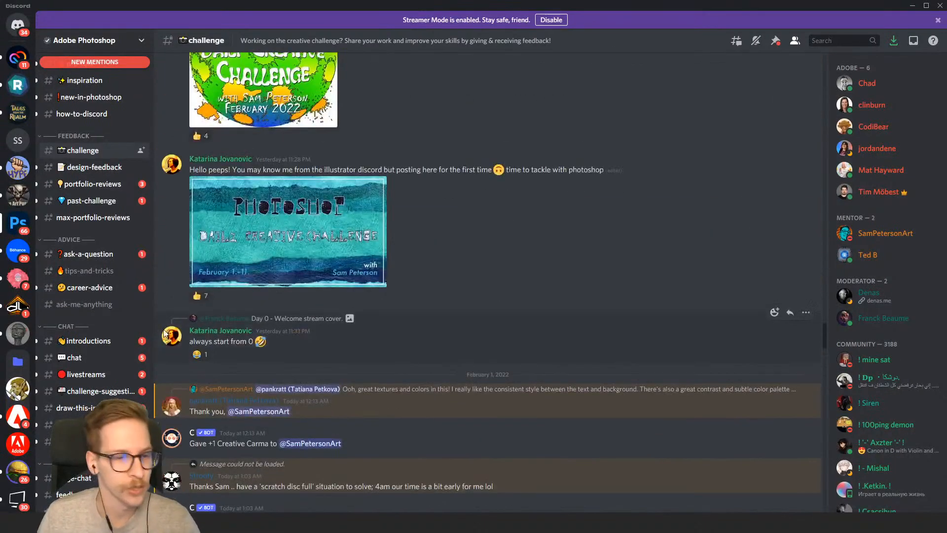
{"action": "scroll", "coordinate": [91, 265], "scroll_direction": "down", "scroll_amount": 1}
{"action": "scroll", "coordinate": [90, 265], "scroll_direction": "up", "scroll_amount": 1}
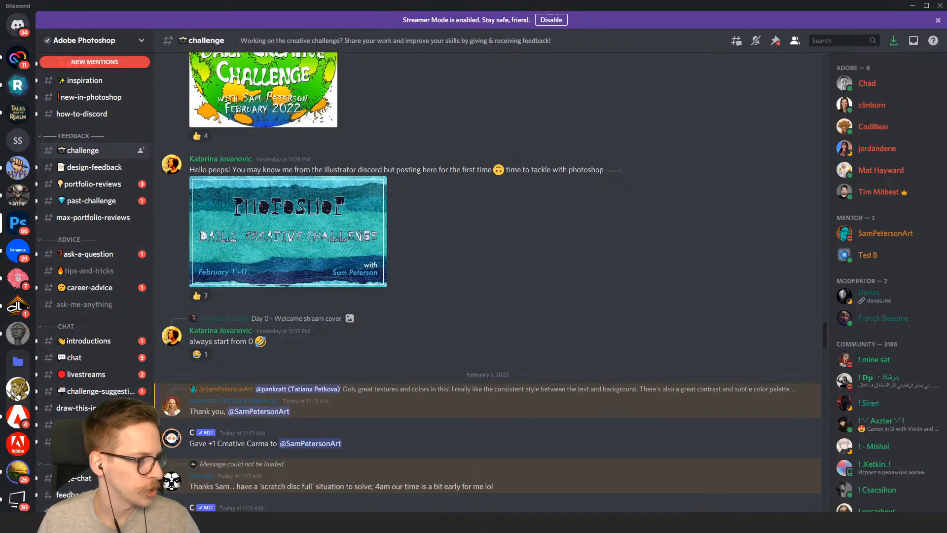
Switch to Photoshop, duplicate the Background layer and select the boxer on the copy with Select Subject.
{"action": "key", "text": "alt+Tab"}
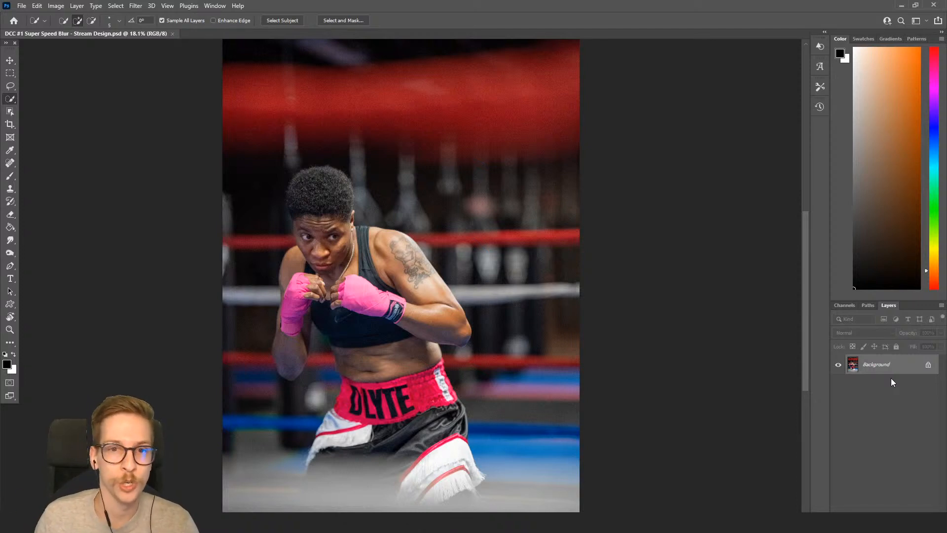
{"action": "key", "text": "ctrl+j"}
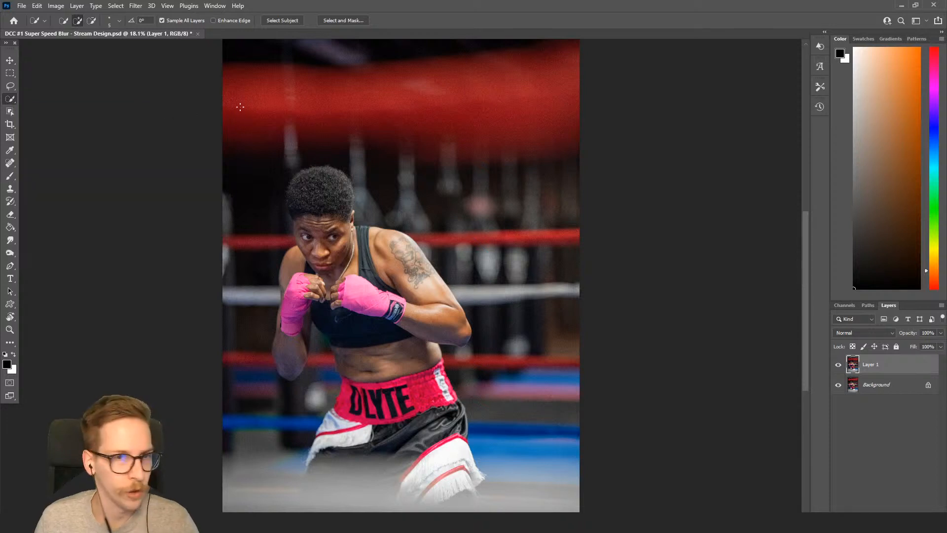
{"action": "left_click", "coordinate": [282, 21]}
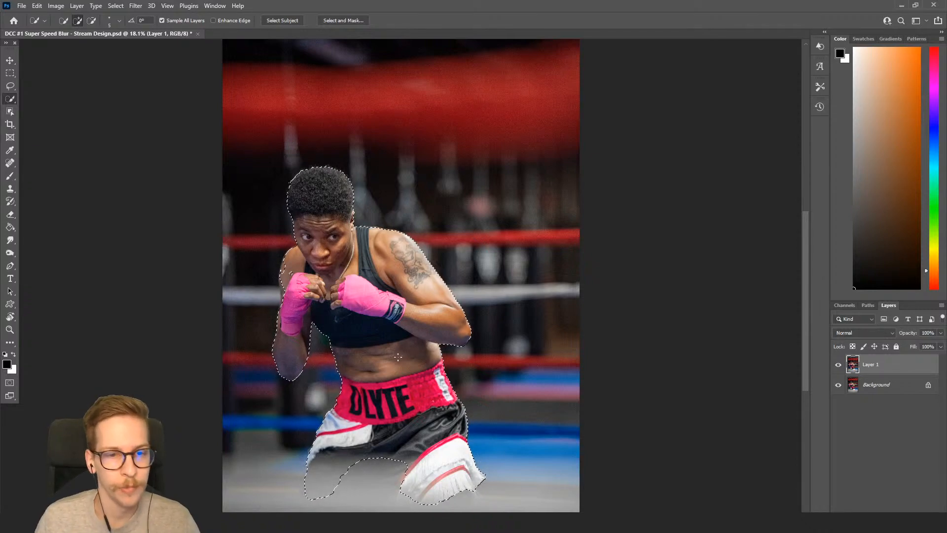
Add the missed outer edge of the boxer's upper arm beside the raised glove to the selection.
{"action": "left_click_drag", "start_coordinate": [301, 285], "coordinate": [364, 238]}
{"action": "mouse_move", "coordinate": [270, 240]}
{"action": "left_mouse_down"}
{"action": "mouse_move", "coordinate": [289, 229]}
{"action": "mouse_move", "coordinate": [269, 219]}
{"action": "left_mouse_up"}
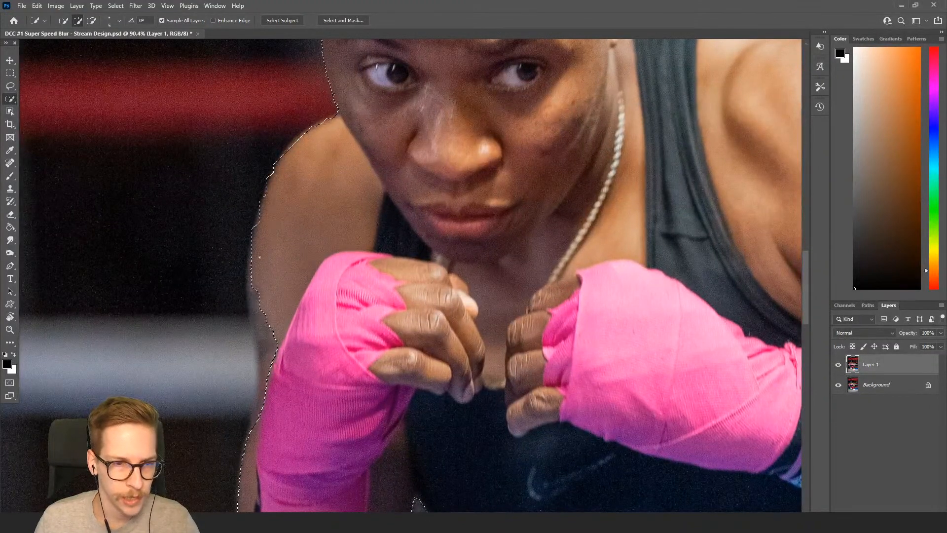
{"action": "left_click_drag", "start_coordinate": [252, 311], "coordinate": [255, 337]}
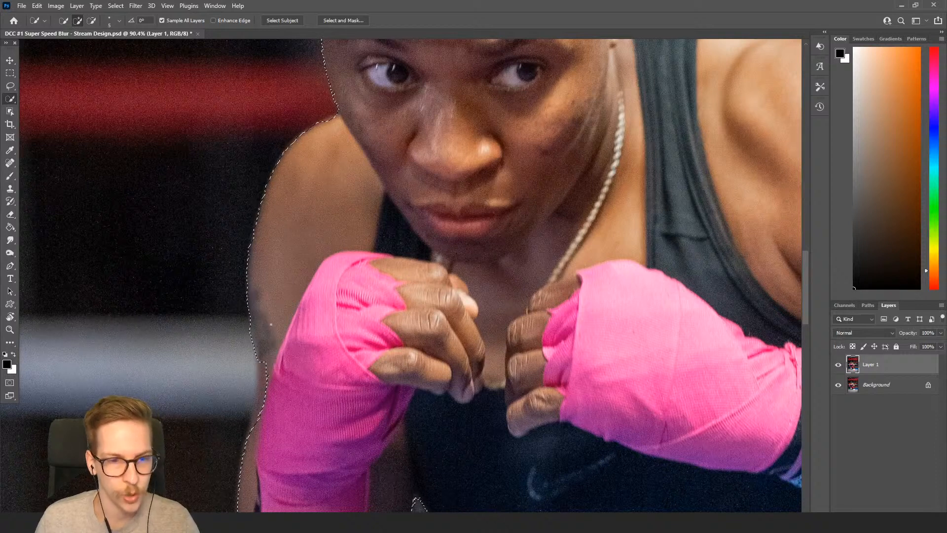
{"action": "left_click_drag", "start_coordinate": [243, 275], "coordinate": [320, 206], "text": "alt"}
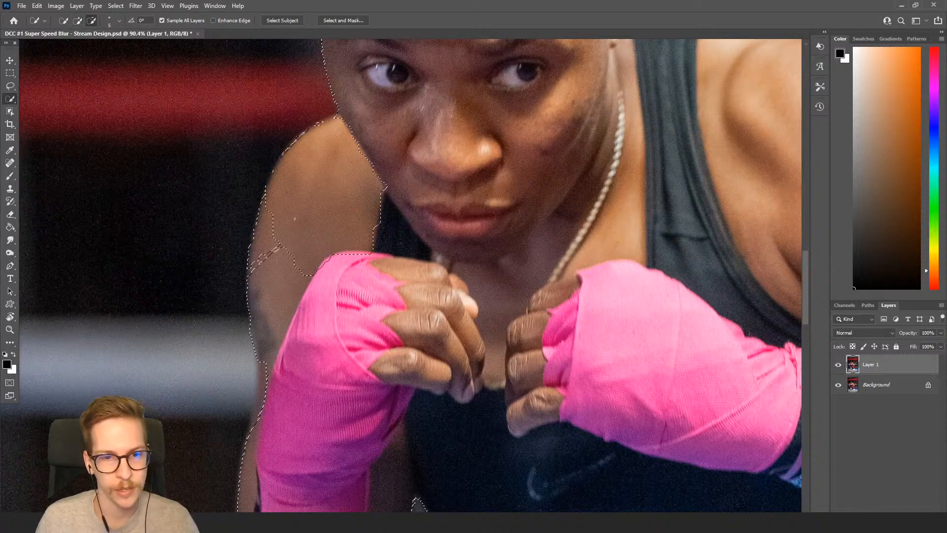
{"action": "key", "text": "ctrl+z"}
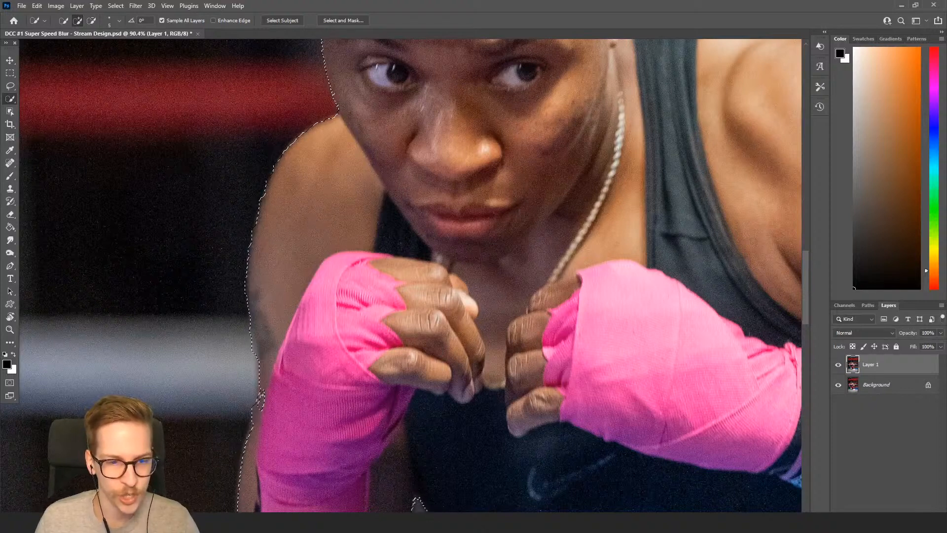
Extend the selection over the faded lower part of the boxer's shorts, filling the gap between the legs.
{"action": "left_click_drag", "start_coordinate": [300, 352], "coordinate": [254, 352], "text": "ctrl"}
{"action": "left_click_drag", "start_coordinate": [485, 363], "coordinate": [315, 201]}
{"action": "left_click_drag", "start_coordinate": [362, 408], "coordinate": [380, 408], "text": "ctrl"}
{"action": "left_click_drag", "start_coordinate": [371, 424], "coordinate": [361, 331]}
{"action": "left_click_drag", "start_coordinate": [300, 373], "coordinate": [342, 377]}
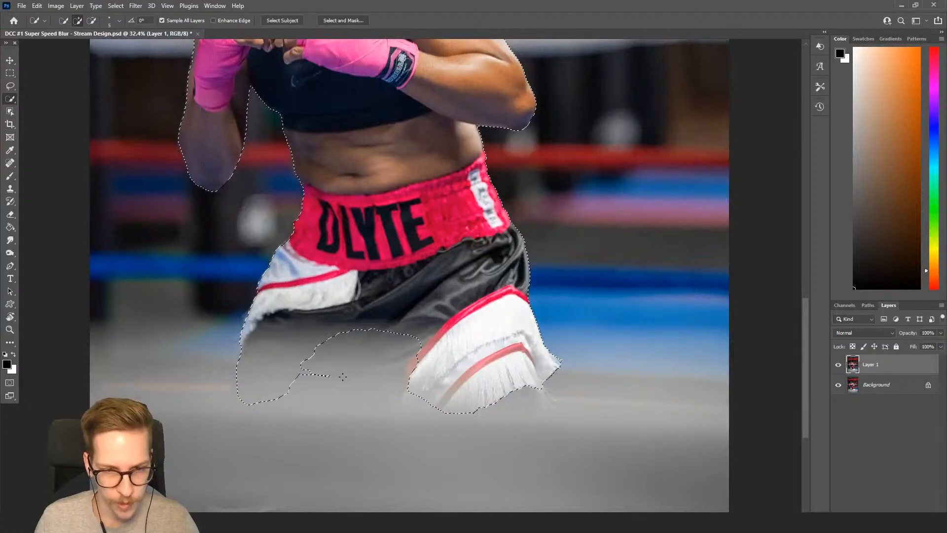
{"action": "left_click_drag", "start_coordinate": [454, 384], "coordinate": [331, 386]}
{"action": "left_click_drag", "start_coordinate": [266, 389], "coordinate": [423, 402]}
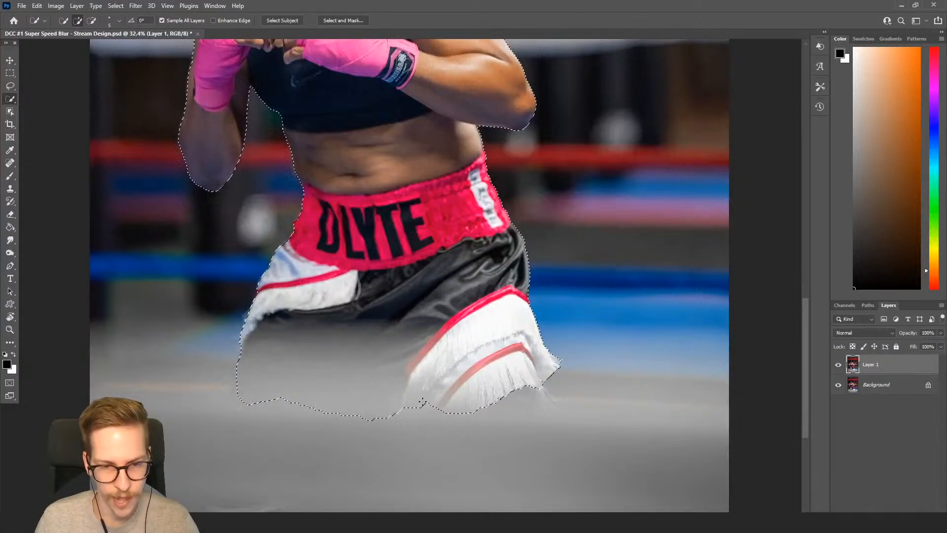
Open the selection in Select and Mask and brush along the boxer's shoulder edge with the Refine Edge Brush.
{"action": "scroll", "coordinate": [357, 432], "scroll_direction": "down", "scroll_amount": 5}
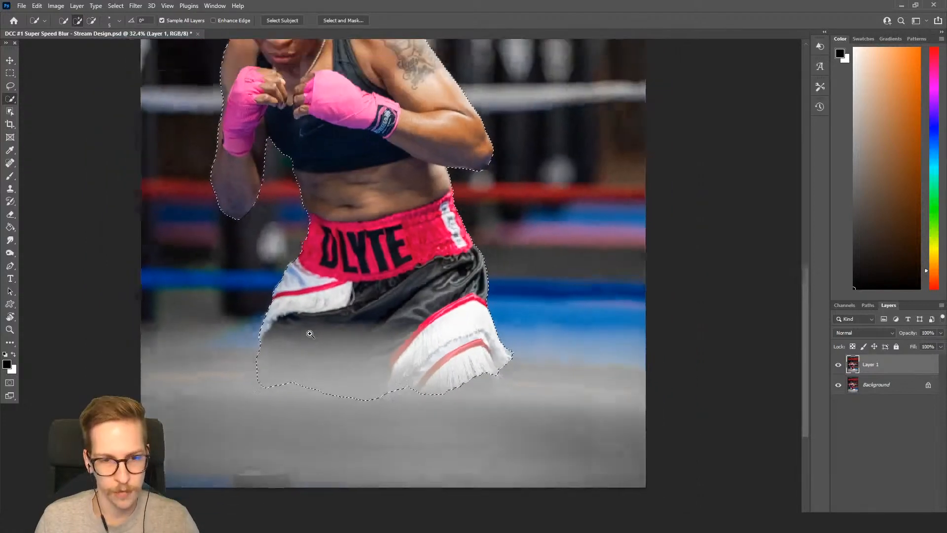
{"action": "scroll", "coordinate": [357, 432], "scroll_direction": "up", "scroll_amount": 10}
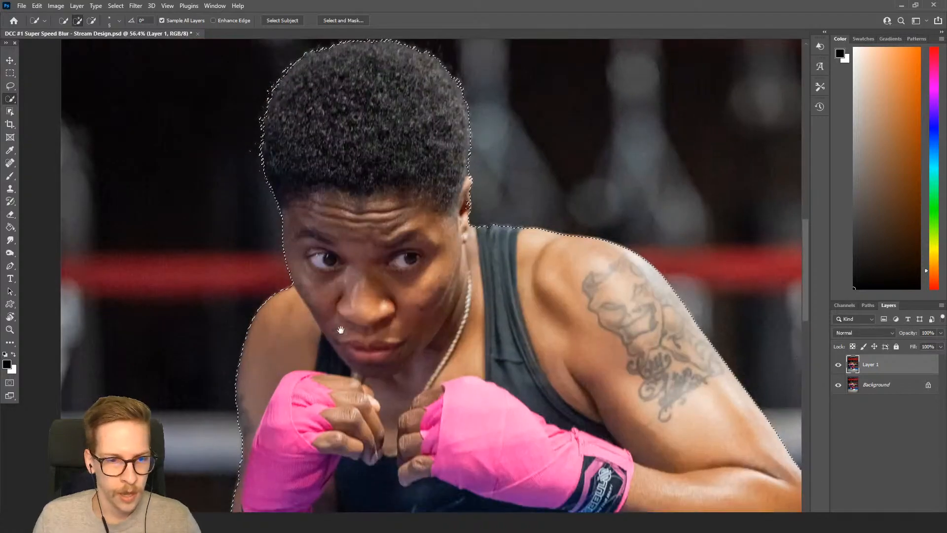
{"action": "scroll", "coordinate": [304, 292], "scroll_direction": "down", "scroll_amount": 4}
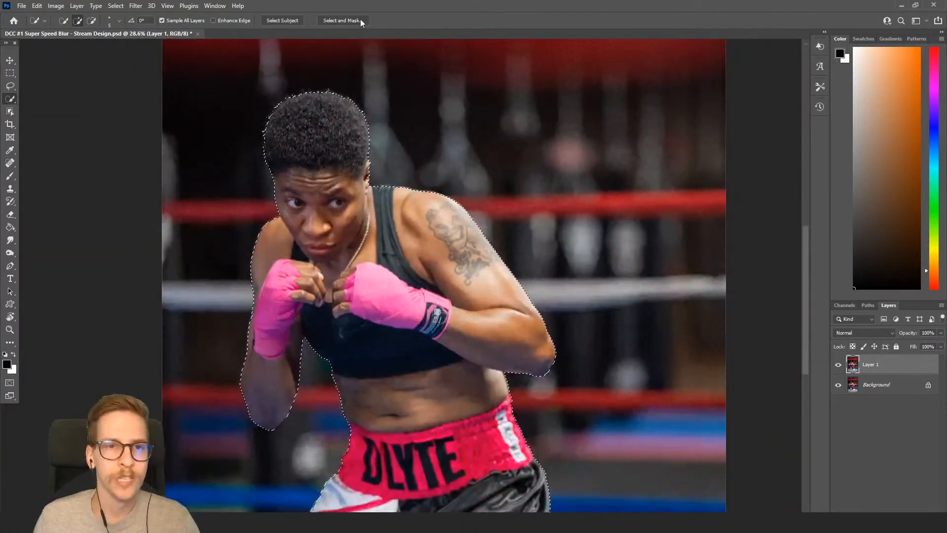
{"action": "left_click", "coordinate": [348, 20]}
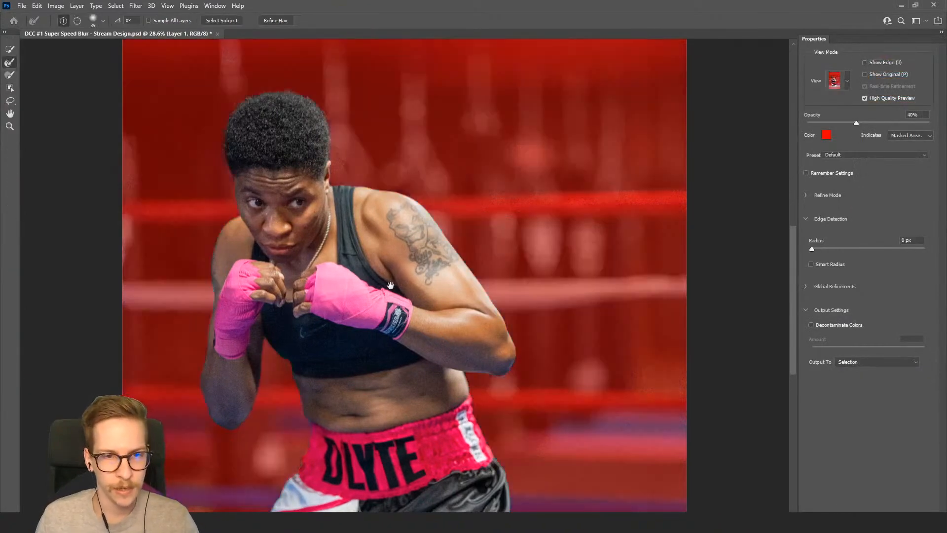
{"action": "left_click_drag", "start_coordinate": [388, 285], "coordinate": [452, 320]}
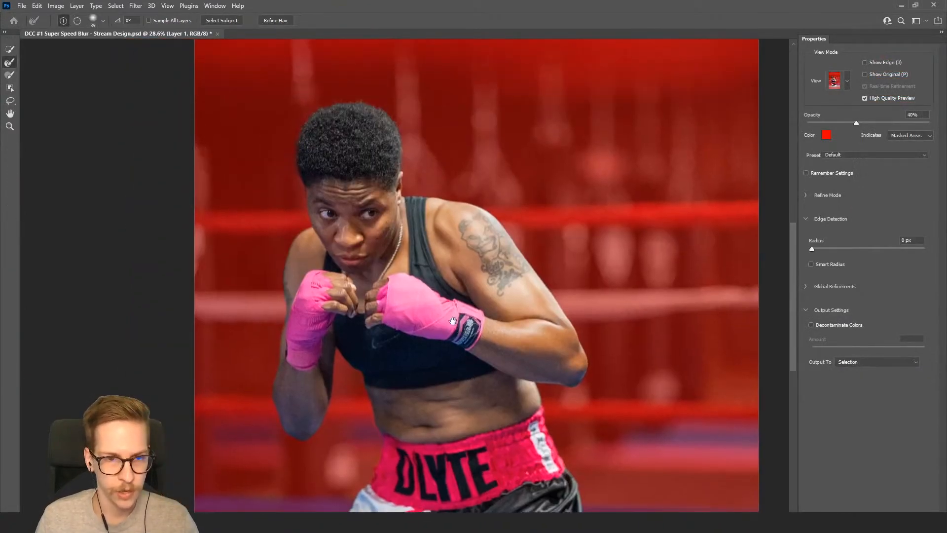
{"action": "mouse_move", "coordinate": [274, 275]}
{"action": "left_mouse_down"}
{"action": "mouse_move", "coordinate": [393, 212]}
{"action": "mouse_move", "coordinate": [393, 242]}
{"action": "left_mouse_up"}
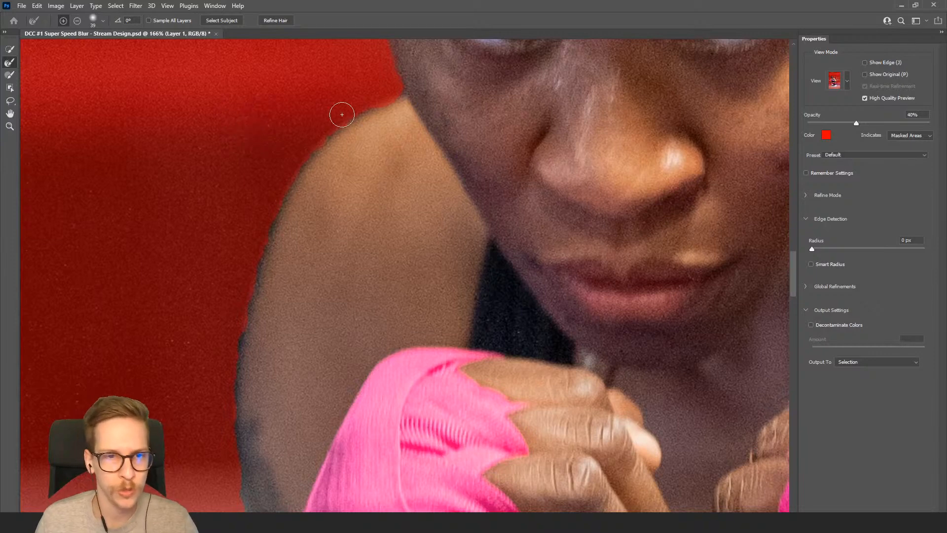
{"action": "left_click_drag", "start_coordinate": [345, 113], "coordinate": [303, 165]}
{"action": "mouse_move", "coordinate": [344, 181]}
{"action": "left_mouse_down"}
{"action": "mouse_move", "coordinate": [342, 218]}
{"action": "mouse_move", "coordinate": [330, 207]}
{"action": "mouse_move", "coordinate": [312, 219]}
{"action": "mouse_move", "coordinate": [294, 273]}
{"action": "mouse_move", "coordinate": [289, 425]}
{"action": "left_mouse_up"}
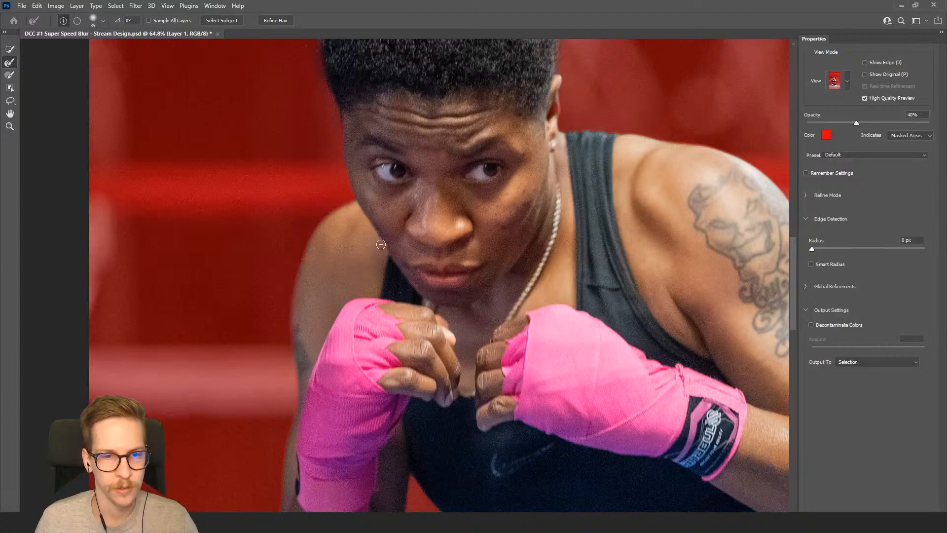
Accept the refined selection with output to Selection and turn it into a layer mask on the duplicated layer.
{"action": "left_click_drag", "start_coordinate": [405, 227], "coordinate": [350, 260]}
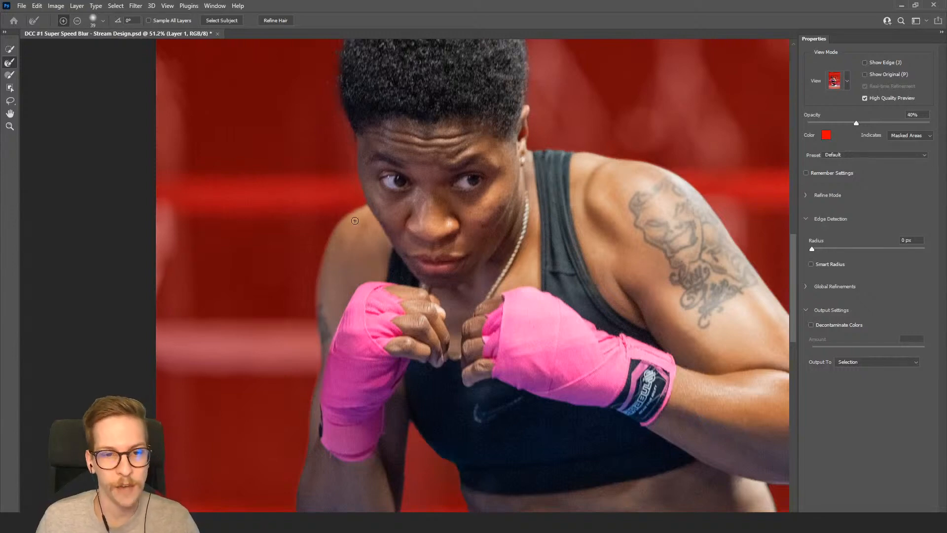
{"action": "left_click_drag", "start_coordinate": [323, 279], "coordinate": [246, 284]}
{"action": "left_click_drag", "start_coordinate": [466, 301], "coordinate": [346, 253]}
{"action": "left_click_drag", "start_coordinate": [414, 239], "coordinate": [365, 228]}
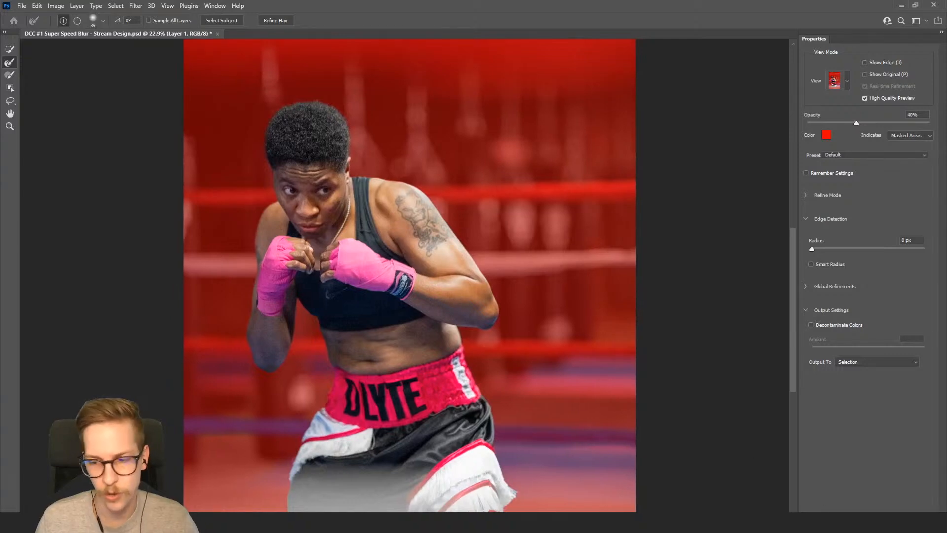
{"action": "key", "text": "Return"}
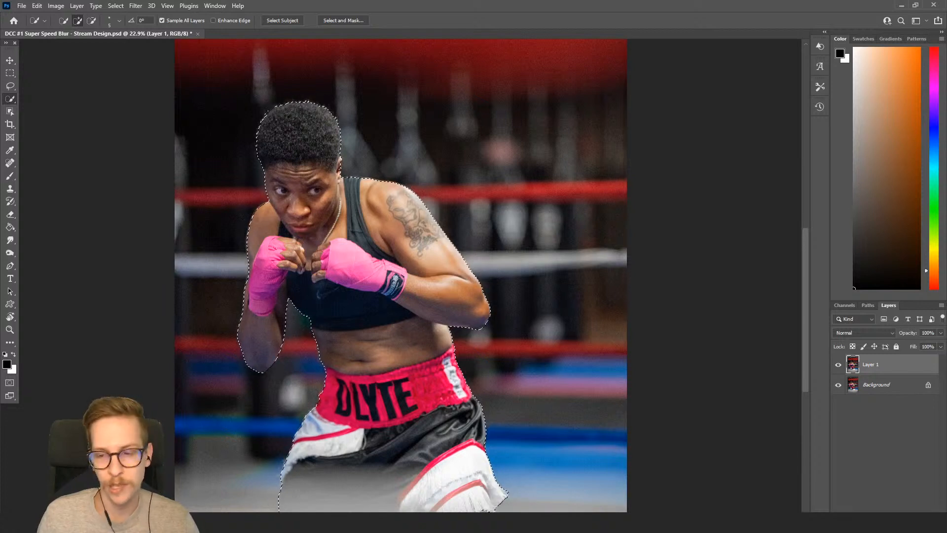
{"action": "left_click", "coordinate": [878, 518]}
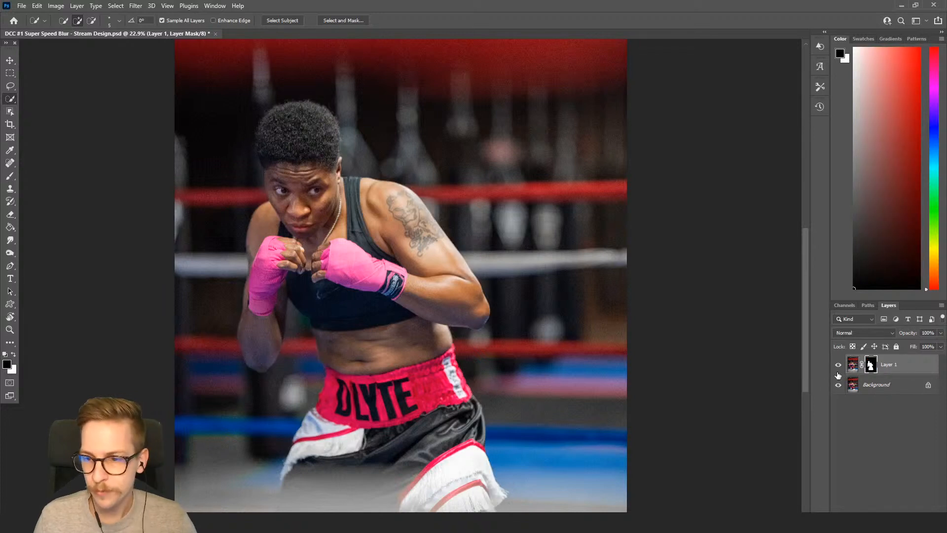
Add a new layer directly above the Background layer and fill it with dark gray behind the masked boxer.
{"action": "left_click", "coordinate": [887, 392]}
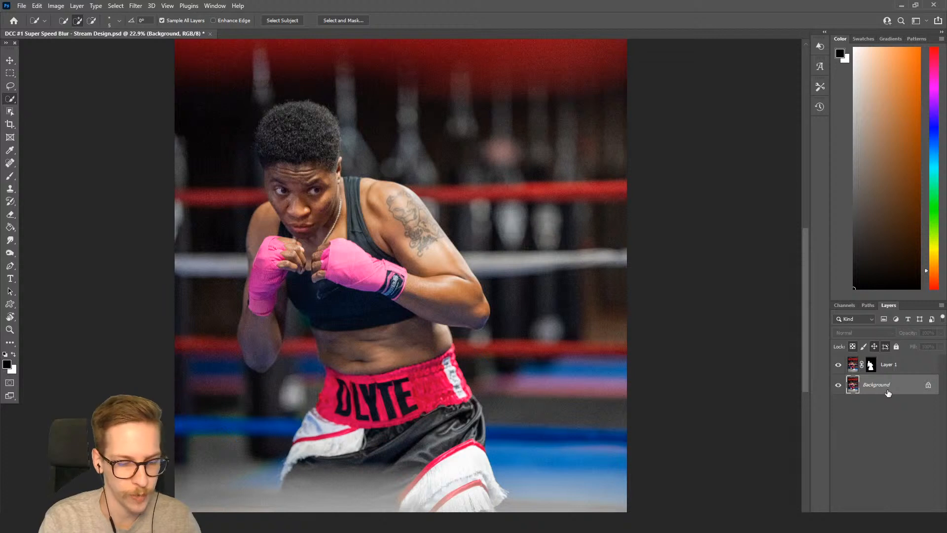
{"action": "key", "text": "ctrl+shift+n"}
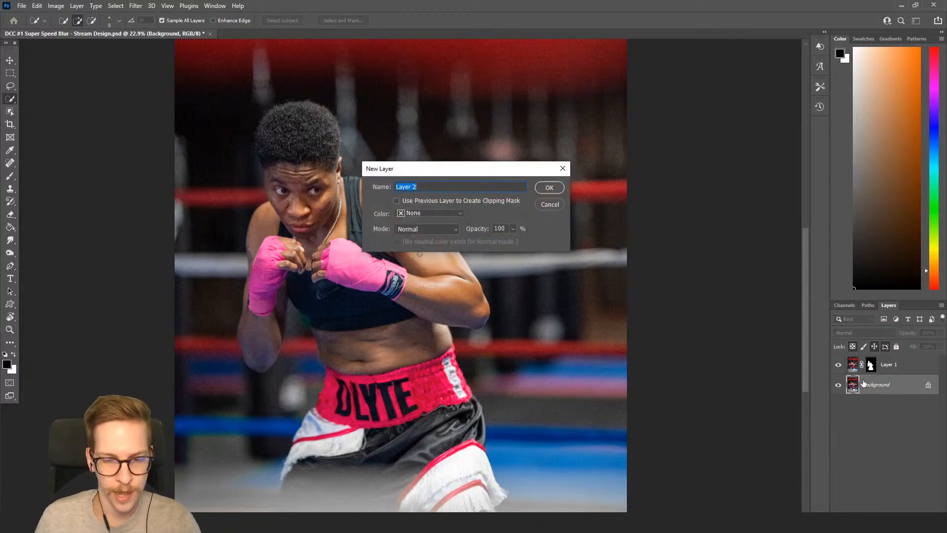
{"action": "key", "text": "Return"}
{"action": "left_click", "coordinate": [871, 206]}
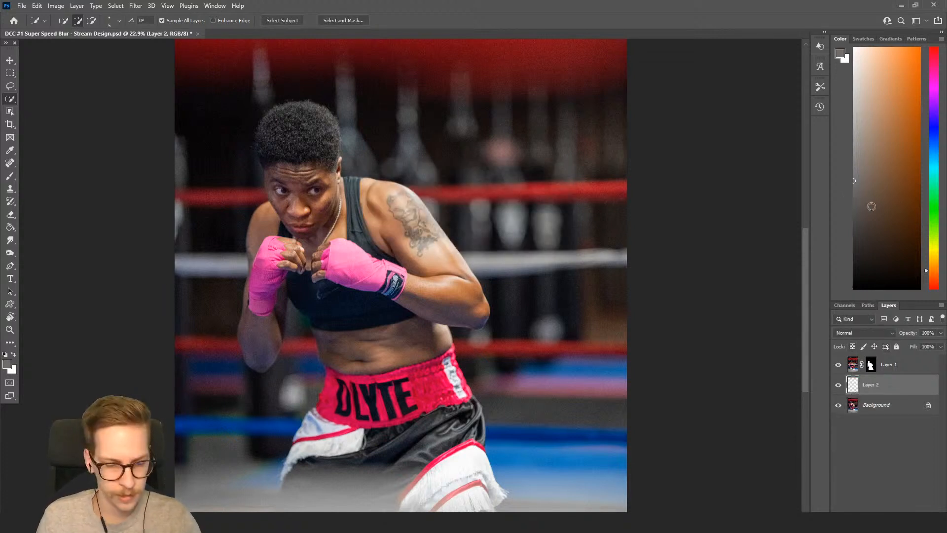
{"action": "left_click_drag", "start_coordinate": [871, 206], "coordinate": [828, 206]}
{"action": "key", "text": "g"}
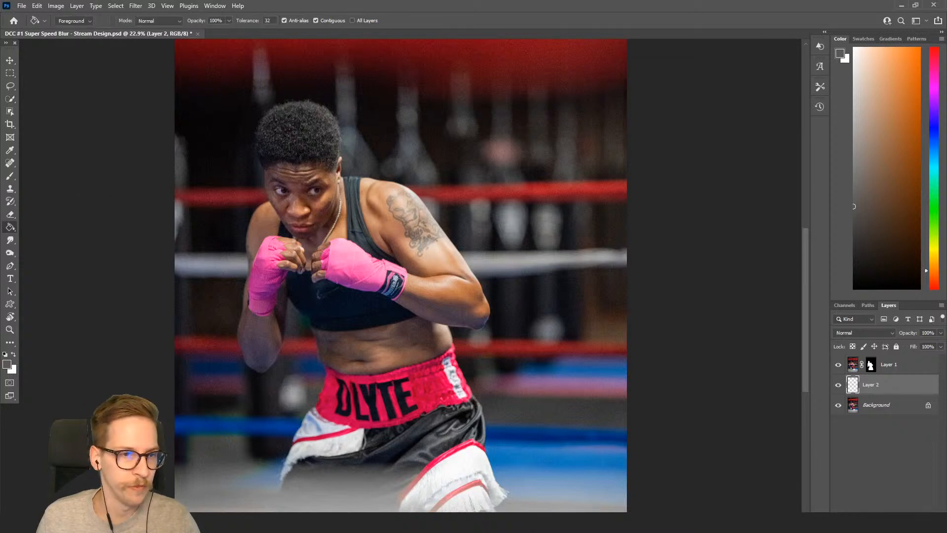
{"action": "left_click", "coordinate": [387, 257]}
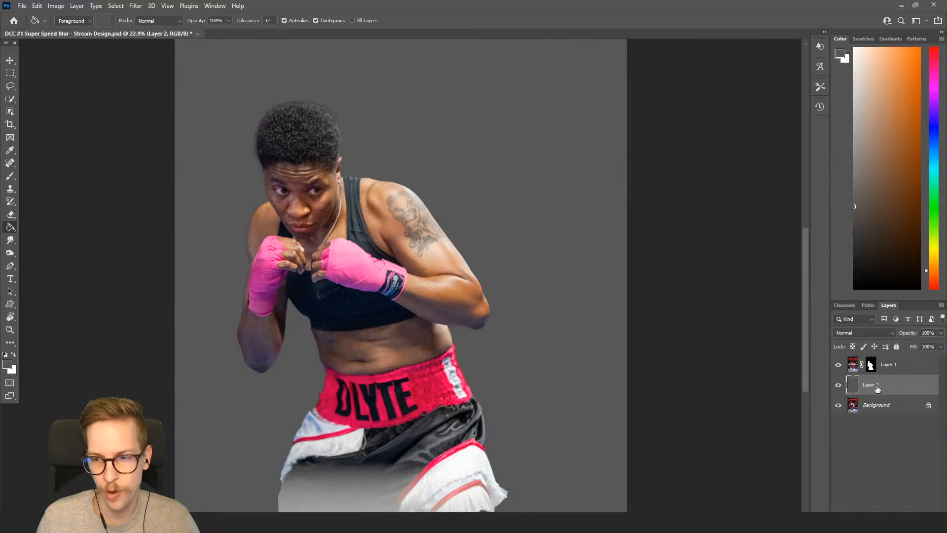
Make the boxer layer's mask active for painting and choose the soft Airbrush brush preset.
{"action": "scroll", "coordinate": [523, 357], "scroll_direction": "down", "scroll_amount": 3}
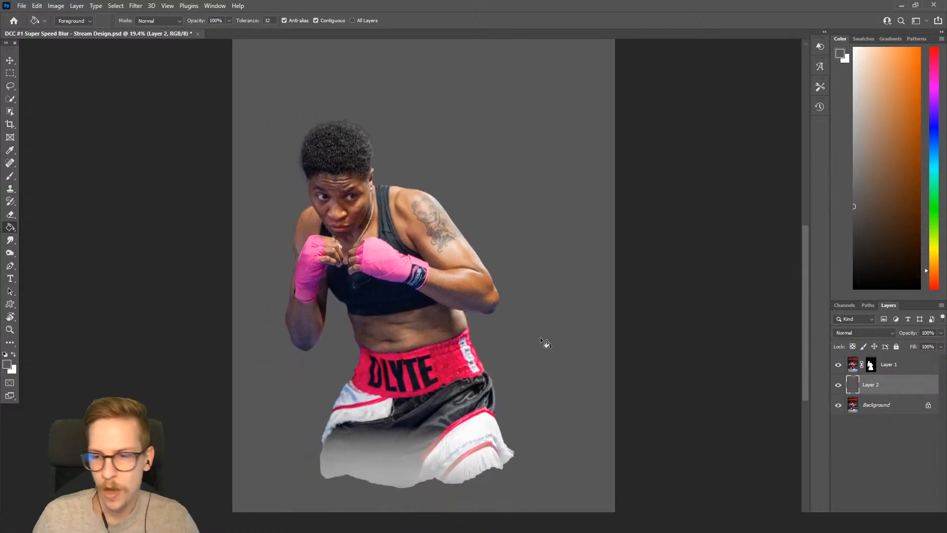
{"action": "left_click", "coordinate": [872, 366]}
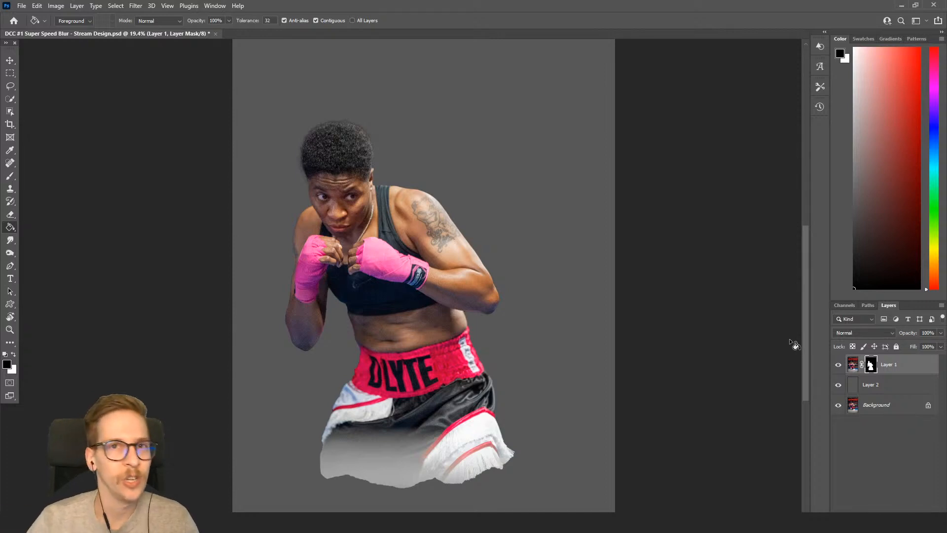
{"action": "key", "text": "b"}
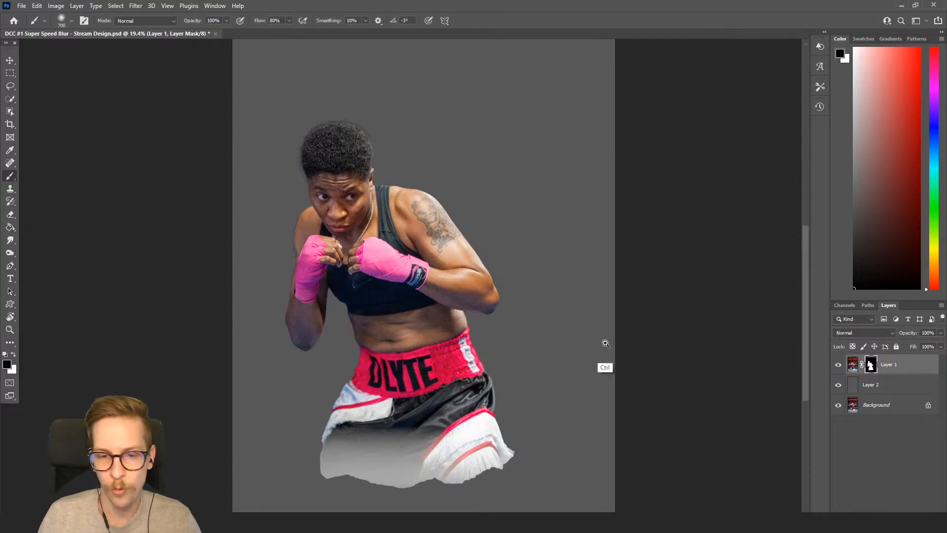
{"action": "scroll", "coordinate": [555, 342], "scroll_direction": "down", "scroll_amount": 1}
{"action": "left_click_drag", "start_coordinate": [555, 342], "coordinate": [529, 243]}
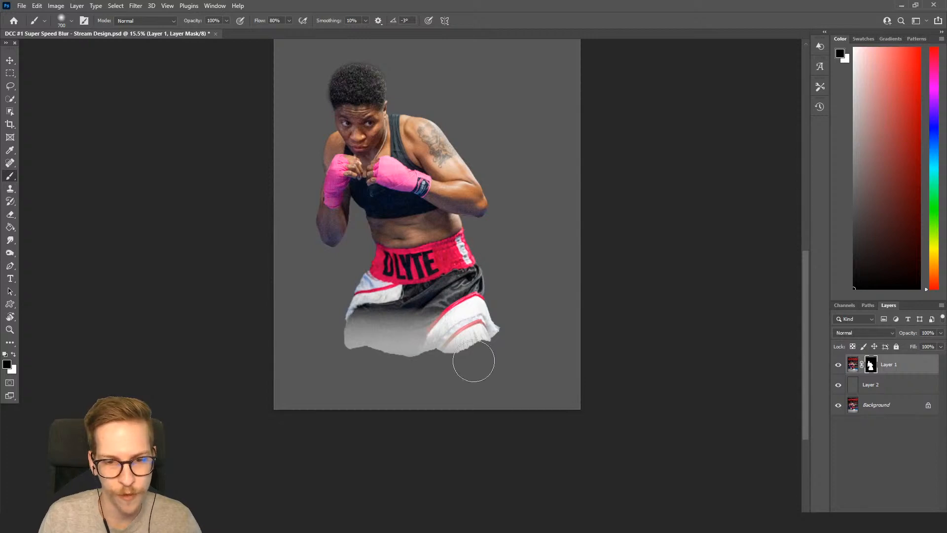
{"action": "scroll", "coordinate": [543, 296], "scroll_direction": "up", "scroll_amount": 2}
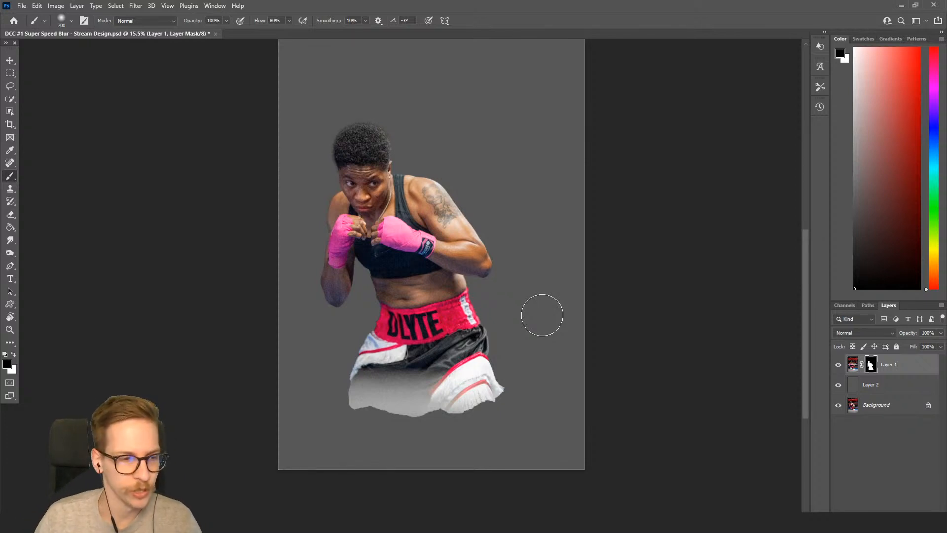
{"action": "left_click_drag", "start_coordinate": [509, 381], "coordinate": [520, 367]}
{"action": "left_click_drag", "start_coordinate": [518, 366], "coordinate": [547, 382]}
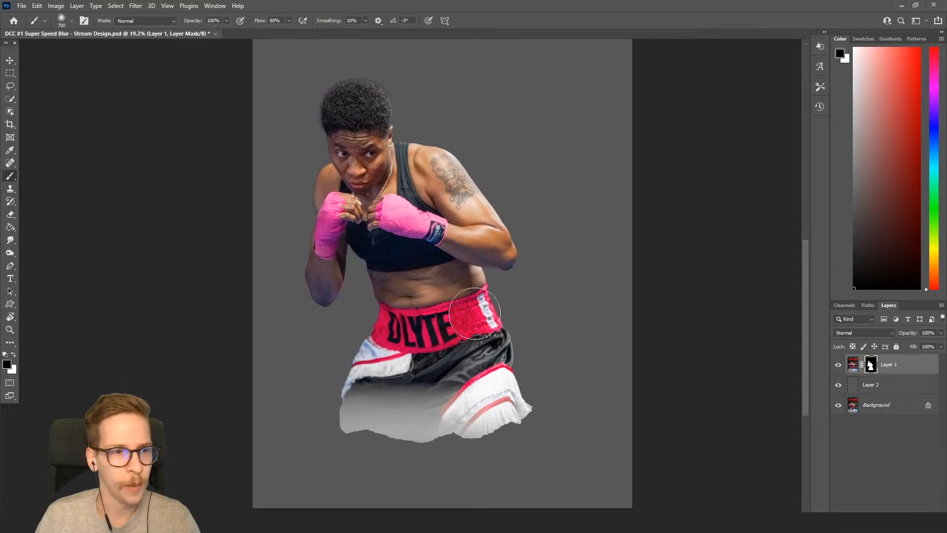
{"action": "left_click", "coordinate": [71, 21]}
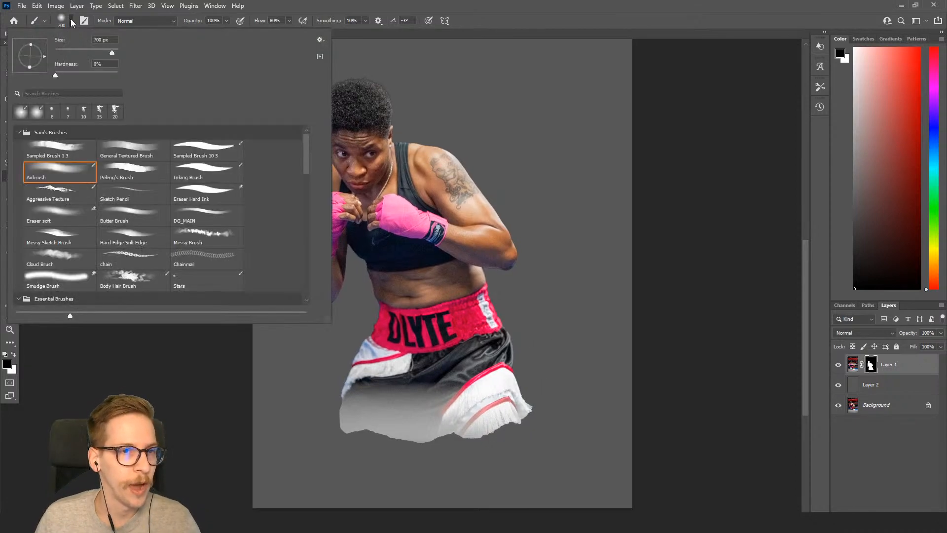
{"action": "double_click", "coordinate": [79, 172]}
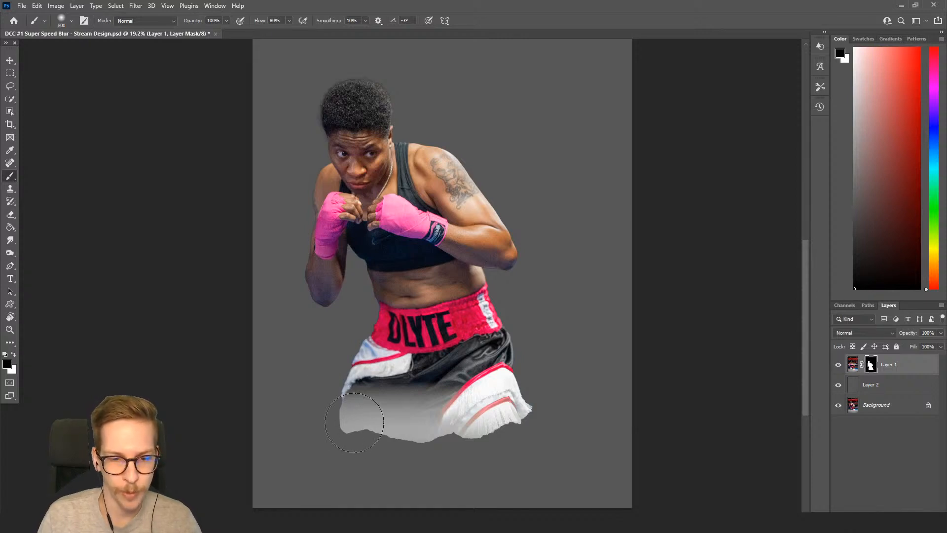
Paint black on the mask along the bottom edge of the shorts with an 1100 px brush, softening the hard cut-off.
{"action": "key", "text": "bracketright"}
{"action": "key", "text": "bracketright"}
{"action": "key", "text": "bracketright"}
{"action": "key", "text": "bracketright"}
{"action": "left_click_drag", "start_coordinate": [340, 451], "coordinate": [560, 444]}
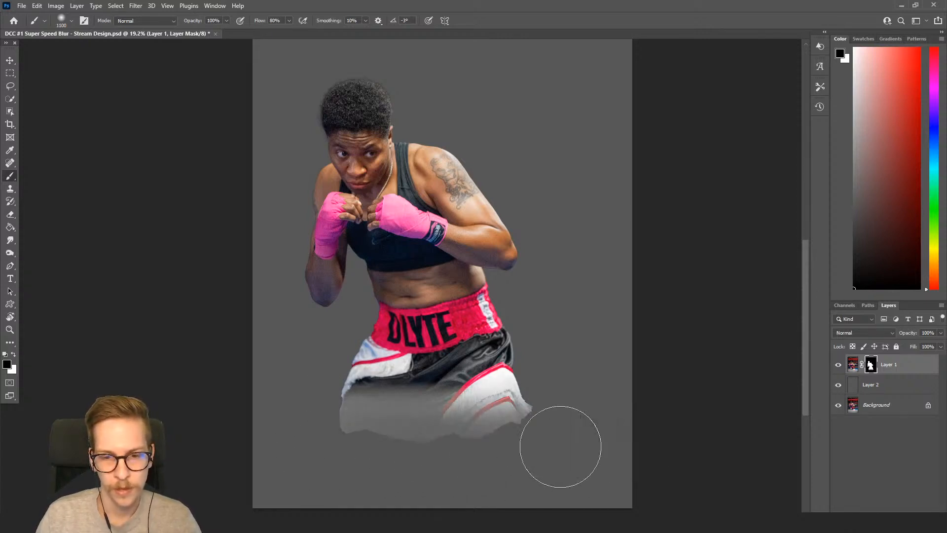
{"action": "left_click_drag", "start_coordinate": [334, 461], "coordinate": [651, 454]}
{"action": "key", "text": "bracketright"}
{"action": "key", "text": "bracketright"}
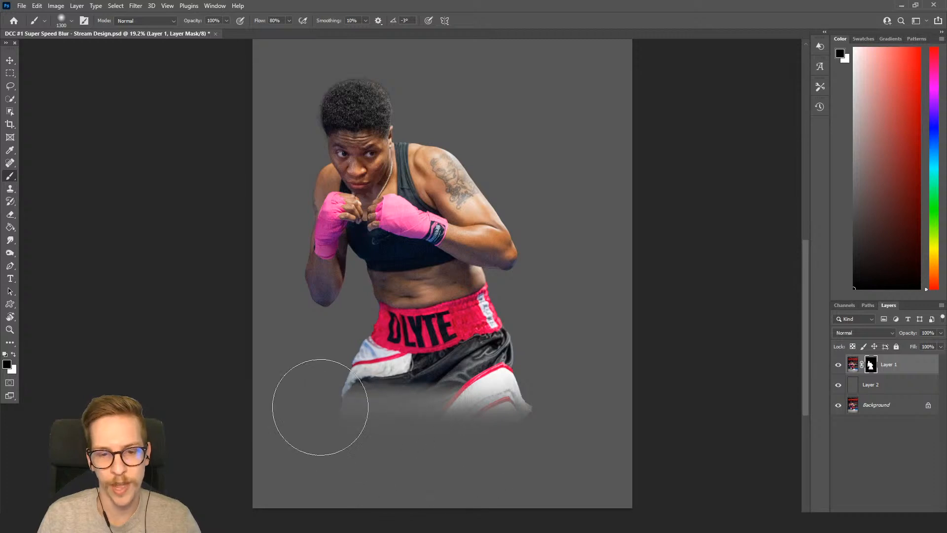
Extend the mask fade upward over the lower shorts with broad black strokes, enlarging the brush from 1300 to 1500 px.
{"action": "mouse_move", "coordinate": [321, 405]}
{"action": "left_mouse_down"}
{"action": "mouse_move", "coordinate": [424, 470]}
{"action": "mouse_move", "coordinate": [378, 454]}
{"action": "mouse_move", "coordinate": [363, 412]}
{"action": "mouse_move", "coordinate": [620, 411]}
{"action": "mouse_move", "coordinate": [412, 430]}
{"action": "mouse_move", "coordinate": [710, 400]}
{"action": "left_mouse_up"}
{"action": "key", "text": "bracketright"}
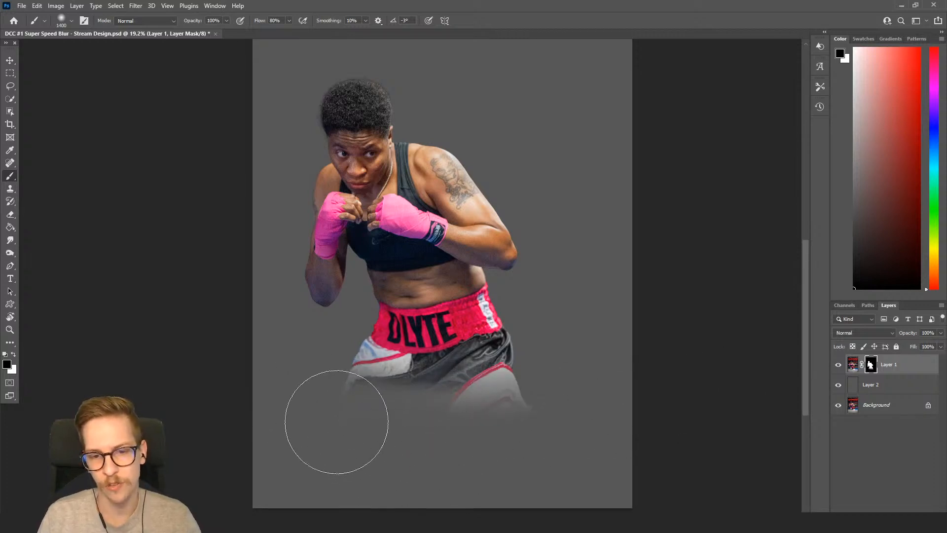
{"action": "left_click_drag", "start_coordinate": [337, 422], "coordinate": [665, 409]}
{"action": "key", "text": "bracketright"}
{"action": "left_click_drag", "start_coordinate": [417, 442], "coordinate": [718, 402]}
{"action": "left_click_drag", "start_coordinate": [490, 435], "coordinate": [668, 361]}
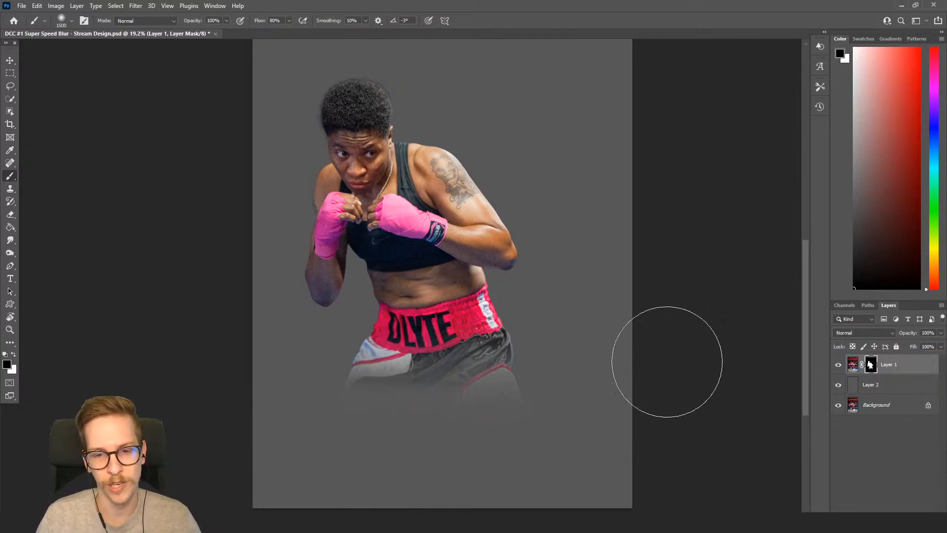
{"action": "left_click_drag", "start_coordinate": [342, 407], "coordinate": [541, 484]}
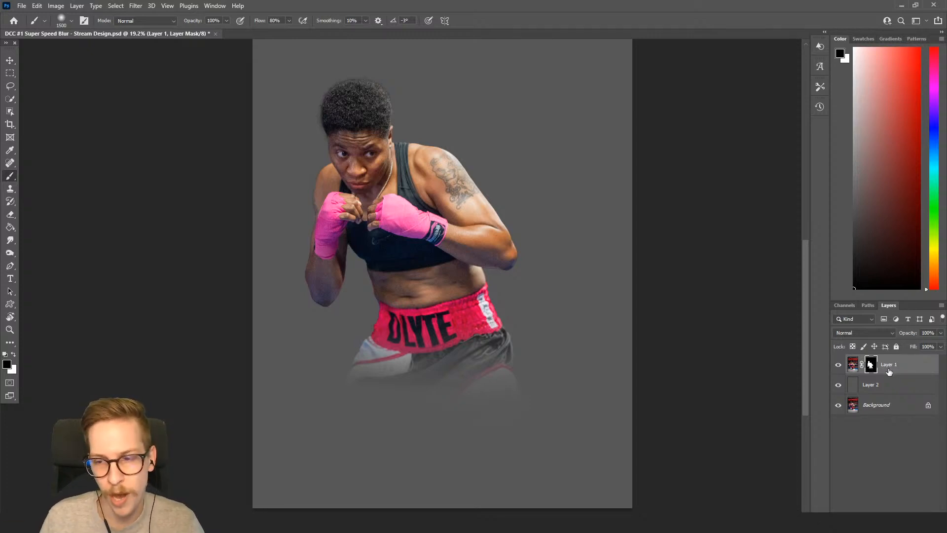
Duplicate the masked boxer layer and place the copy in a group named Backup.
{"action": "key", "text": "ctrl+j"}
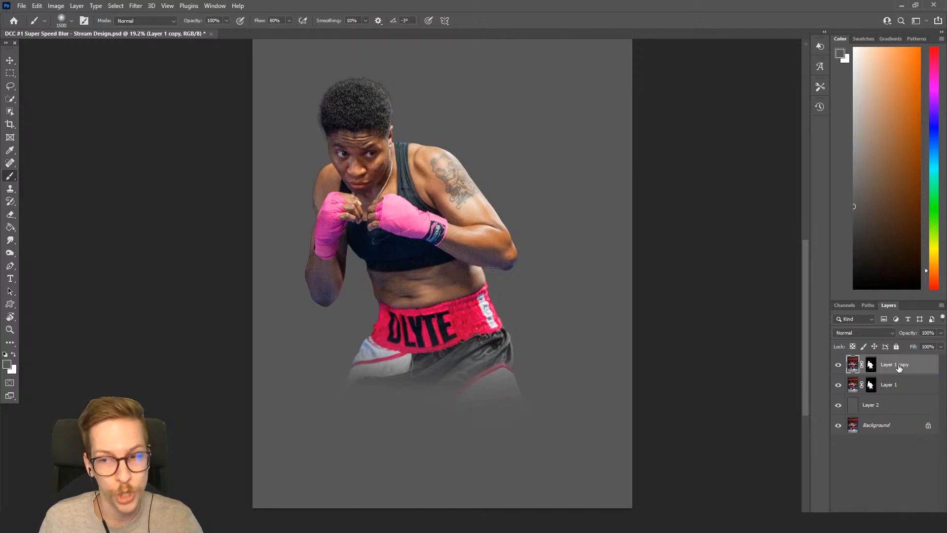
{"action": "key", "text": "ctrl+g"}
{"action": "double_click", "coordinate": [878, 361]}
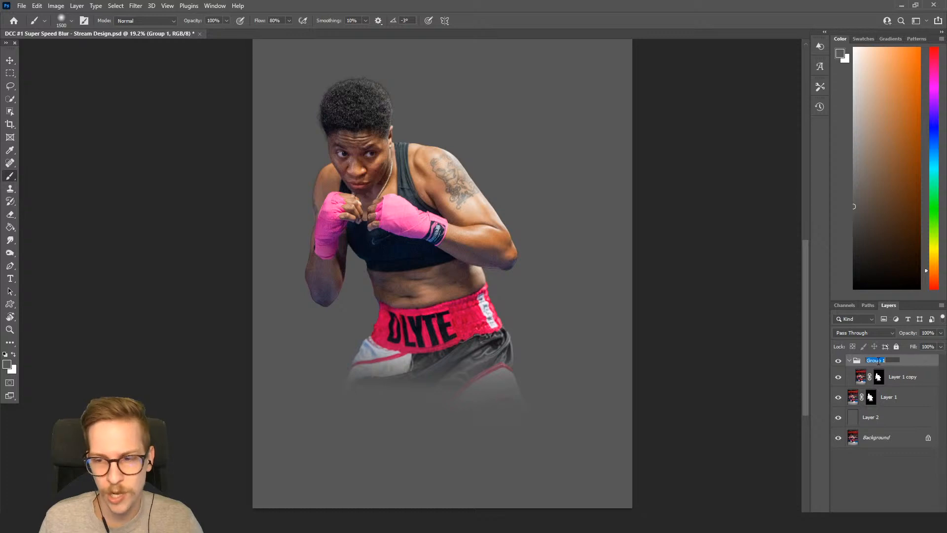
{"action": "type", "text": "Bl"}
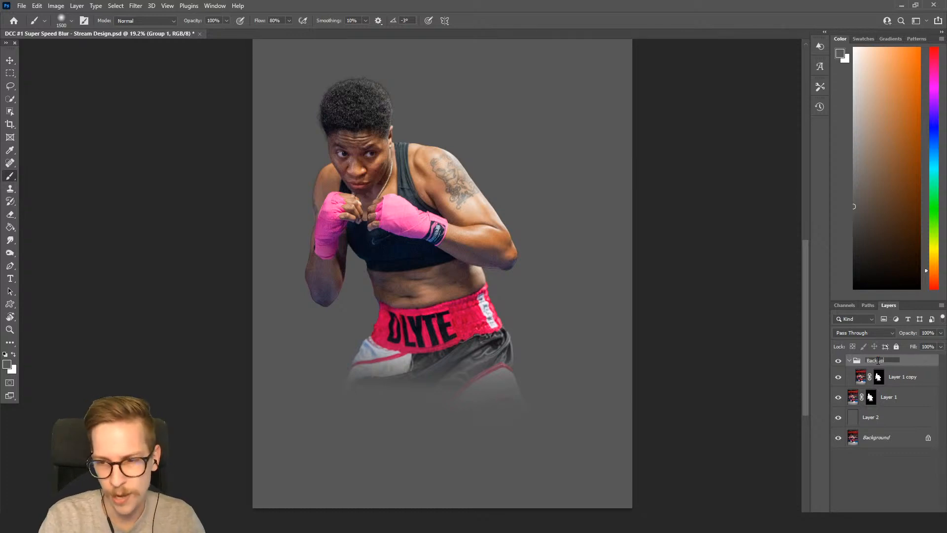
{"action": "key", "text": "Return"}
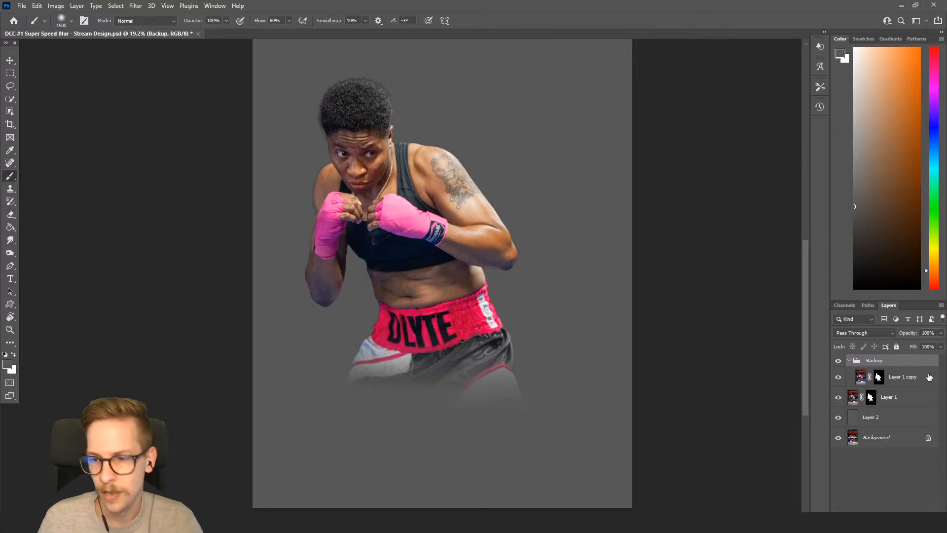
Collapse the Backup group and apply the layer mask of Layer 1 permanently to its pixels.
{"action": "left_click", "coordinate": [895, 398]}
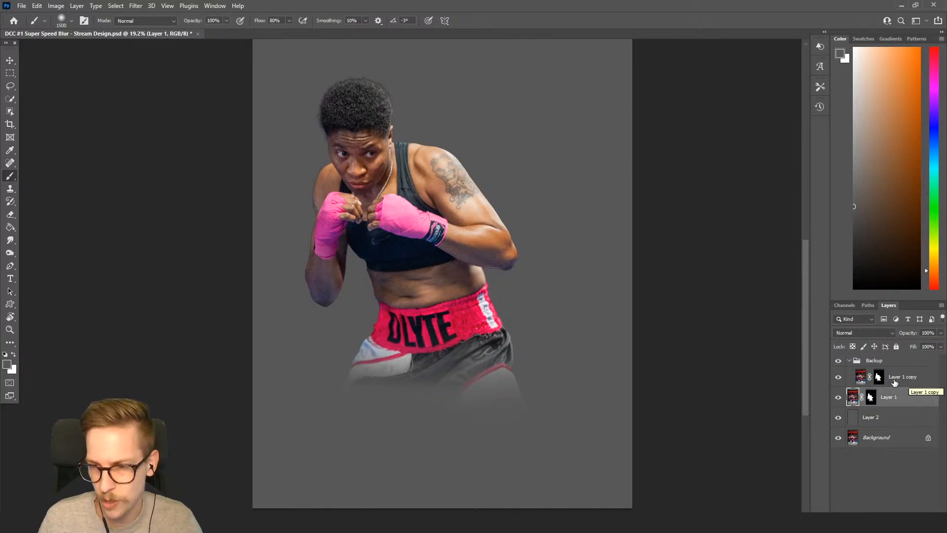
{"action": "left_click", "coordinate": [894, 380]}
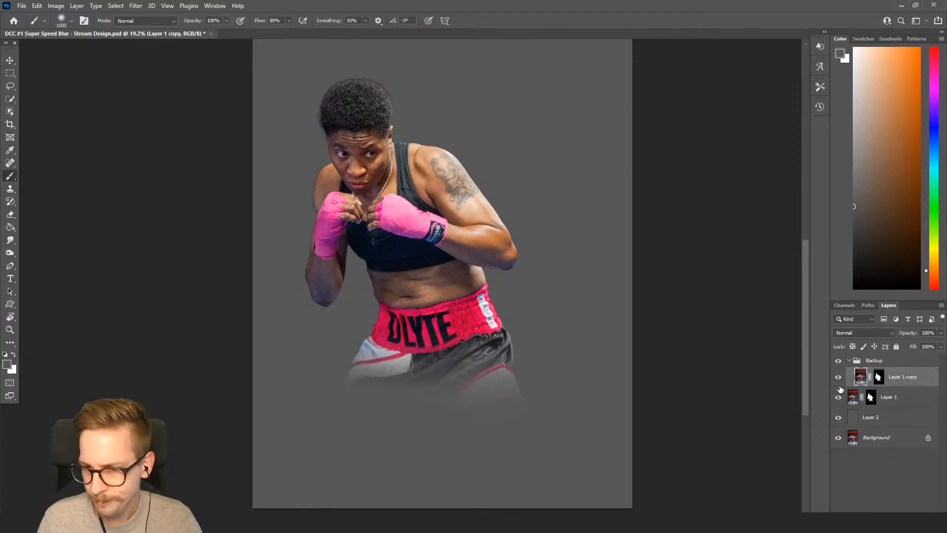
{"action": "left_click", "coordinate": [849, 362]}
{"action": "left_click", "coordinate": [871, 381]}
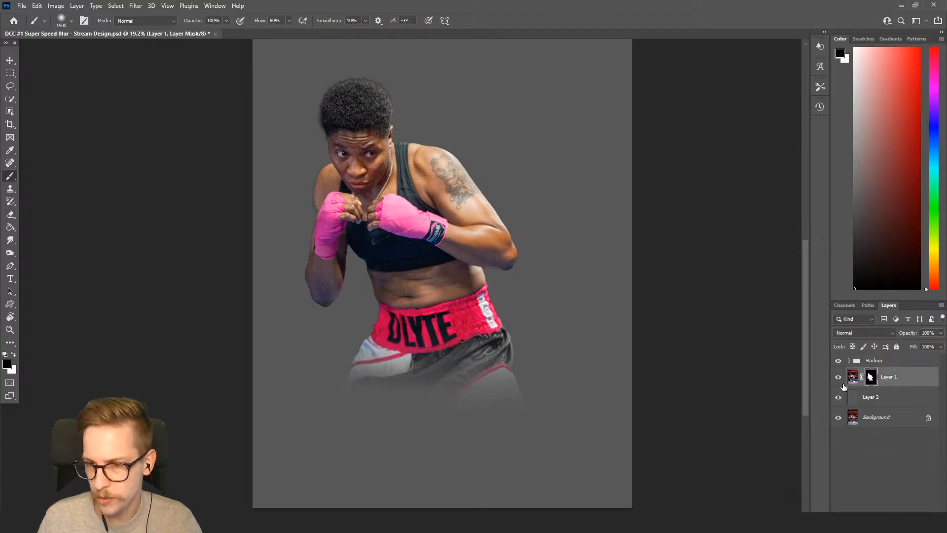
{"action": "right_click", "coordinate": [871, 379]}
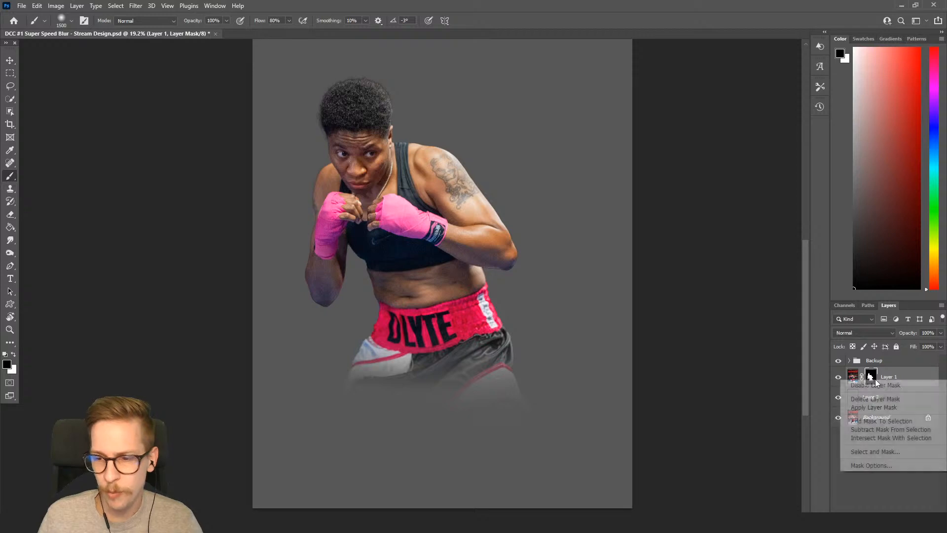
{"action": "left_click", "coordinate": [882, 373]}
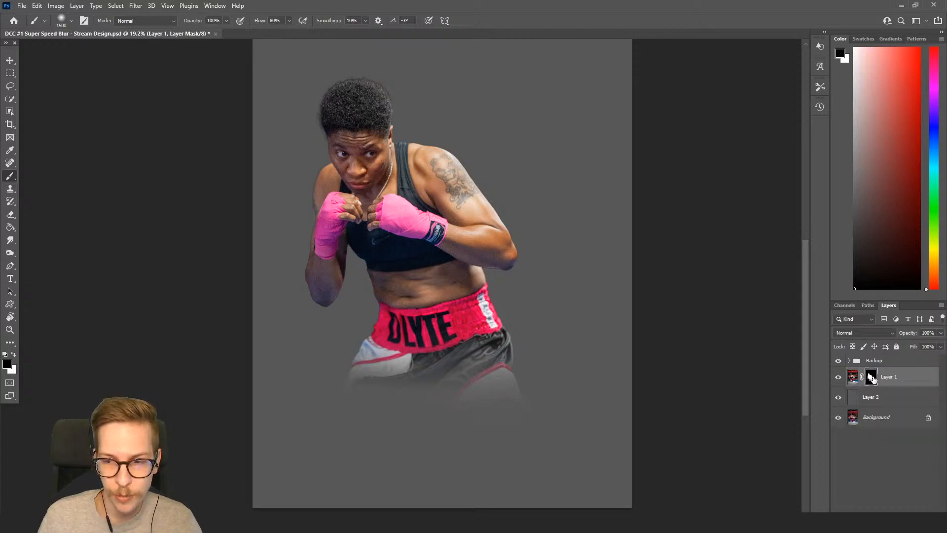
{"action": "left_click", "coordinate": [850, 360]}
{"action": "left_click", "coordinate": [849, 360]}
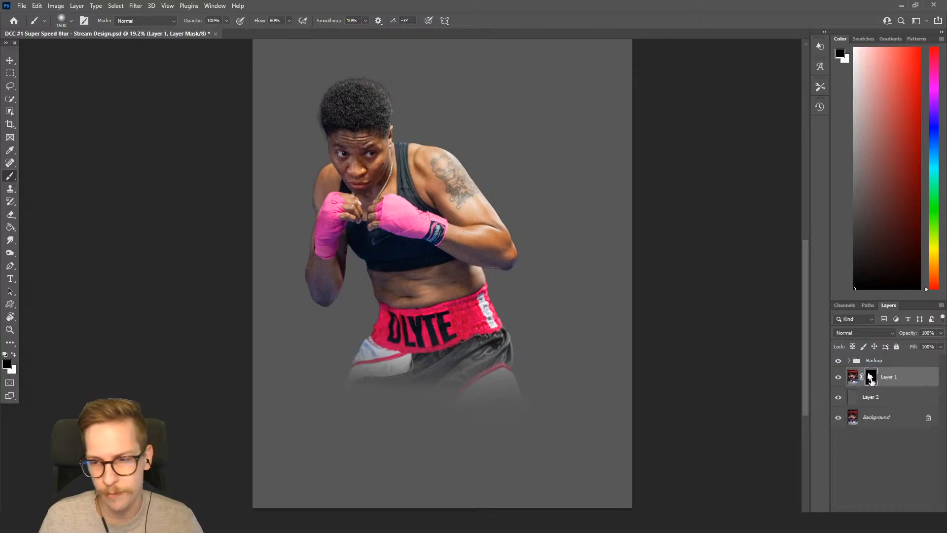
{"action": "right_click", "coordinate": [871, 378]}
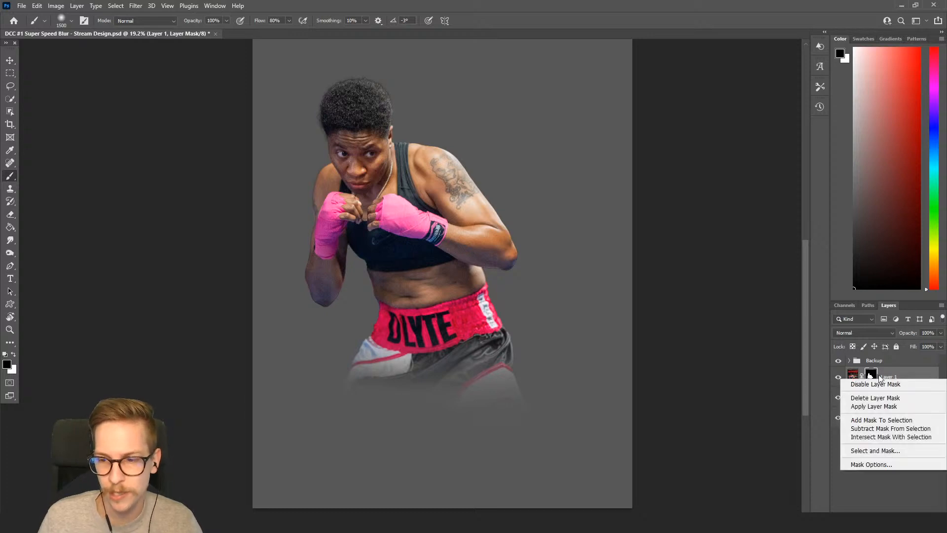
{"action": "left_click", "coordinate": [880, 407]}
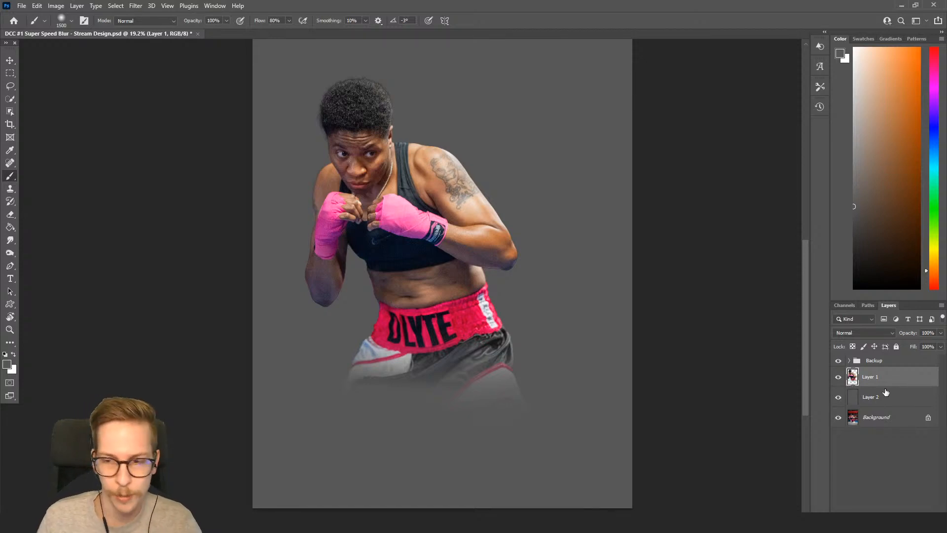
Duplicate the cut-out boxer layer, move the copy into the Backup group and collapse the group.
{"action": "key", "text": "ctrl+j"}
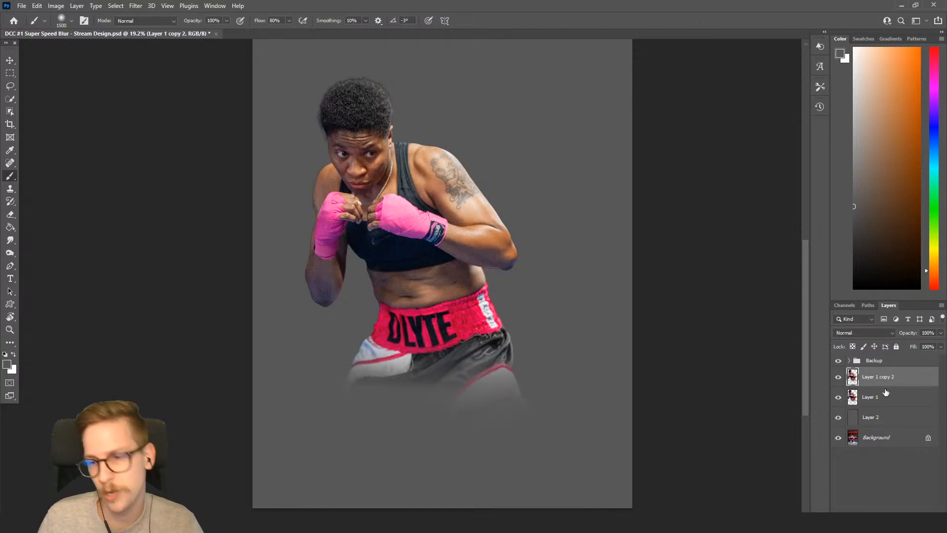
{"action": "left_click", "coordinate": [849, 363]}
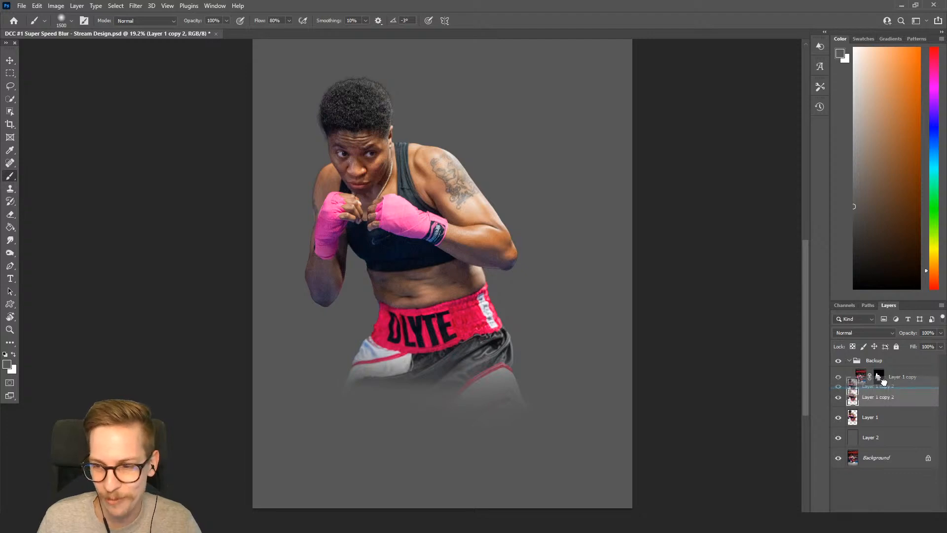
{"action": "left_click", "coordinate": [849, 363]}
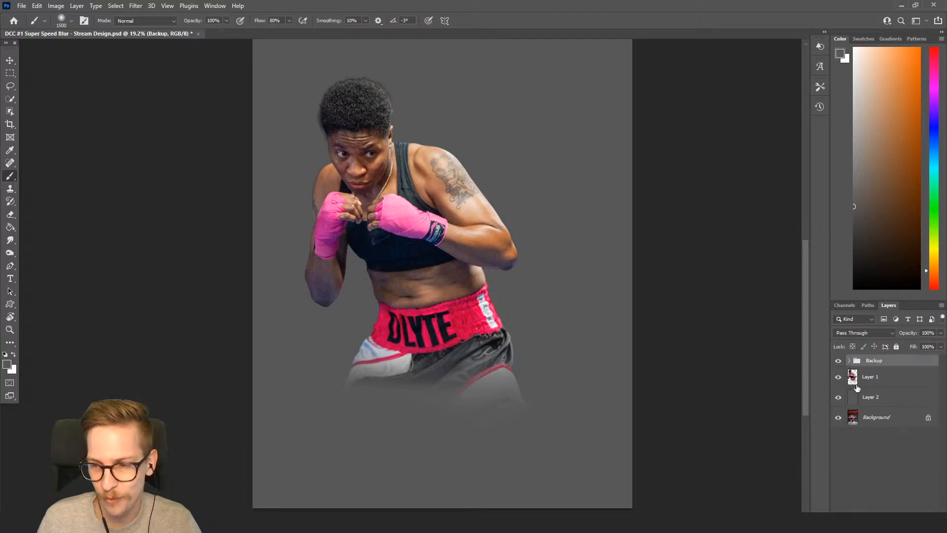
Convert the cut-out boxer layer, Layer 1, to a Smart Object.
{"action": "left_click", "coordinate": [880, 376]}
{"action": "right_click", "coordinate": [880, 376]}
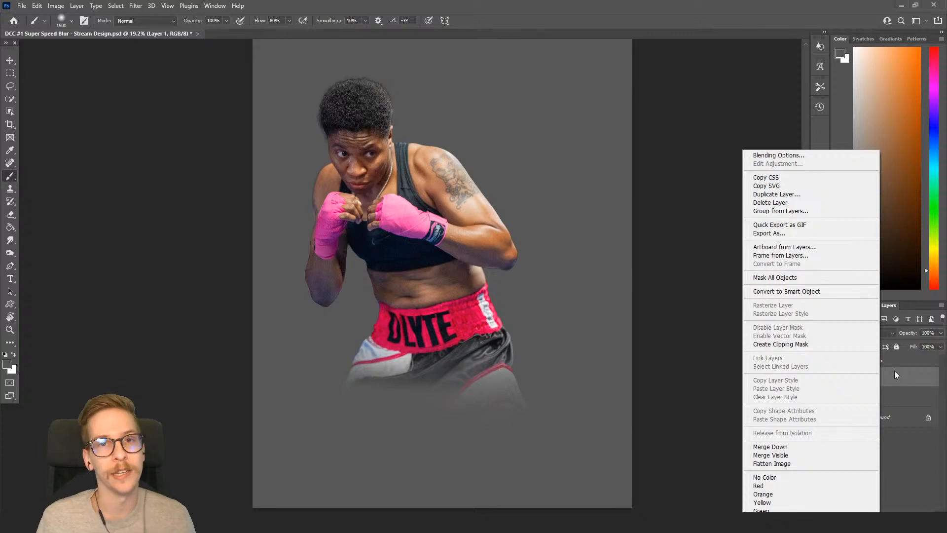
{"action": "left_click", "coordinate": [815, 292]}
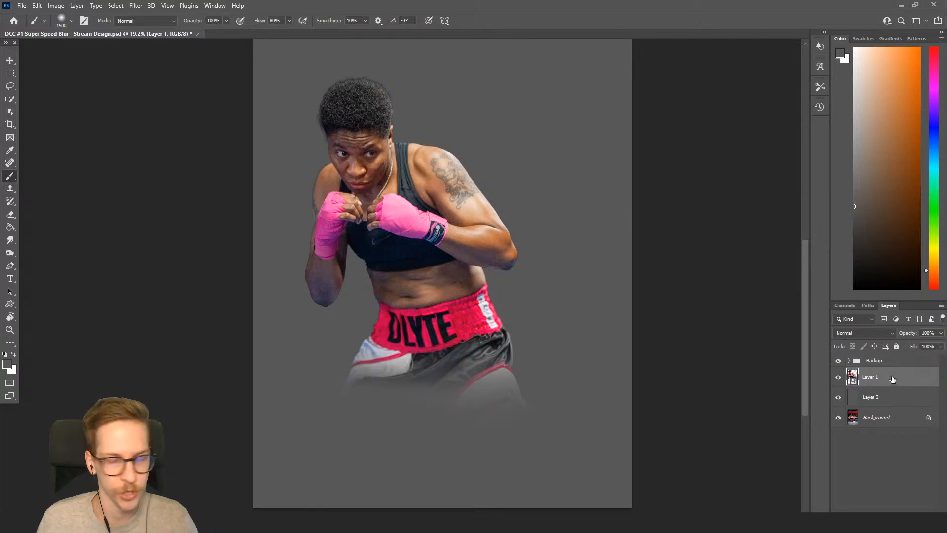
Replace the Layer 1 copy 2 backup in the Backup group with a duplicate of the Smart Object Layer 1, and collapse the group.
{"action": "left_click", "coordinate": [849, 361]}
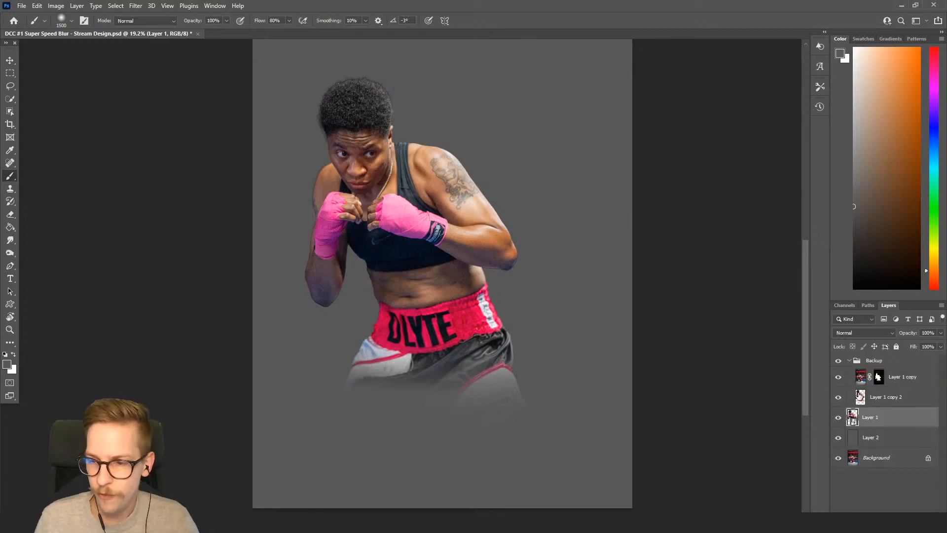
{"action": "left_click", "coordinate": [873, 397]}
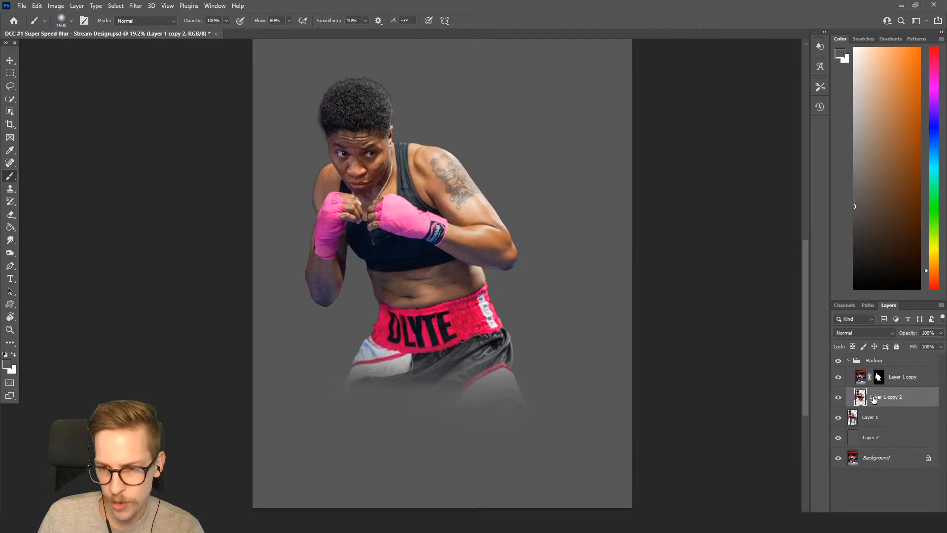
{"action": "key", "text": "Delete"}
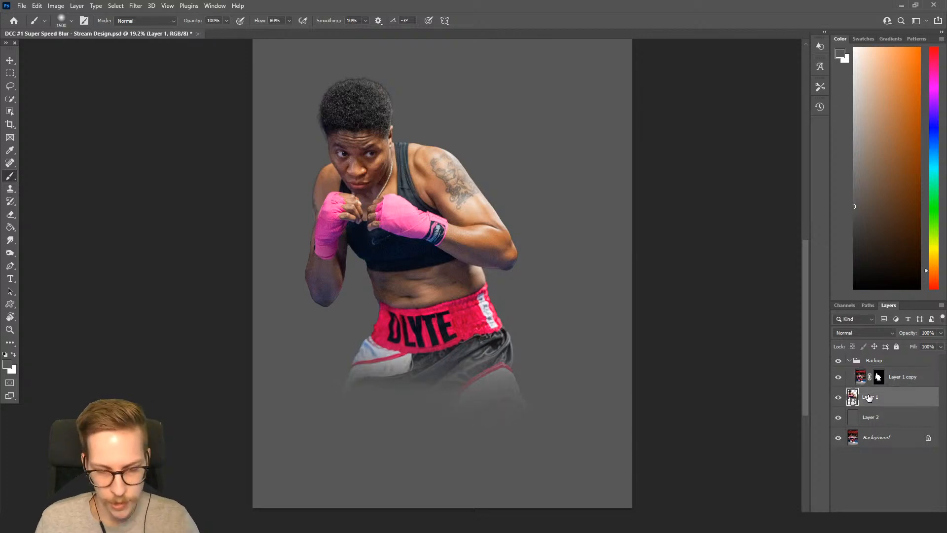
{"action": "key", "text": "ctrl+j"}
{"action": "left_click_drag", "start_coordinate": [881, 400], "coordinate": [877, 377]}
{"action": "left_click", "coordinate": [849, 361]}
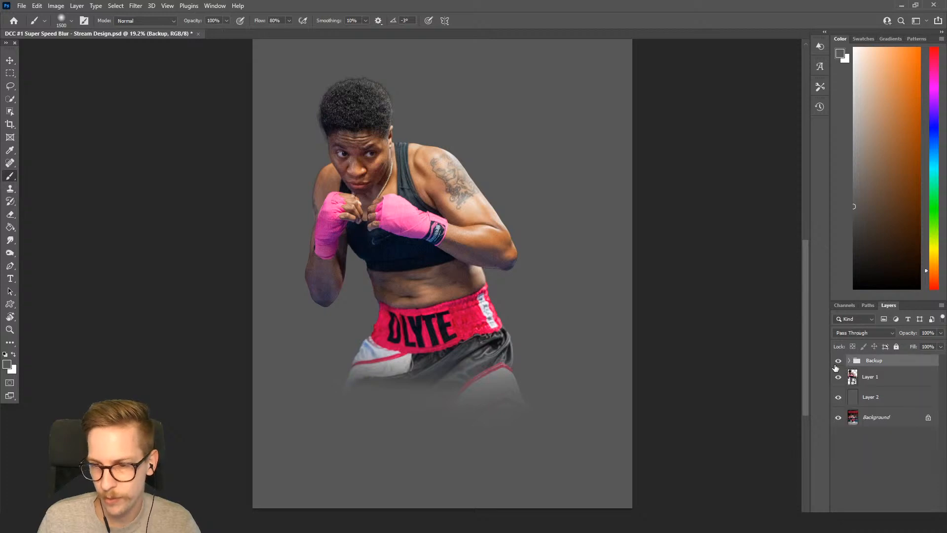
Hide the Backup group and check the boxer by switching Layer 1 off and on again.
{"action": "left_click", "coordinate": [842, 363]}
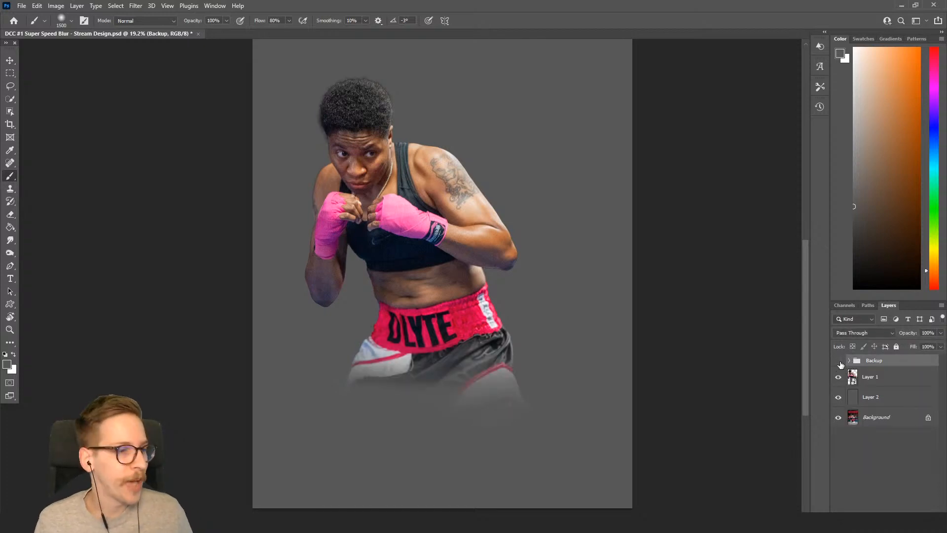
{"action": "left_click", "coordinate": [838, 361]}
{"action": "left_click", "coordinate": [838, 382]}
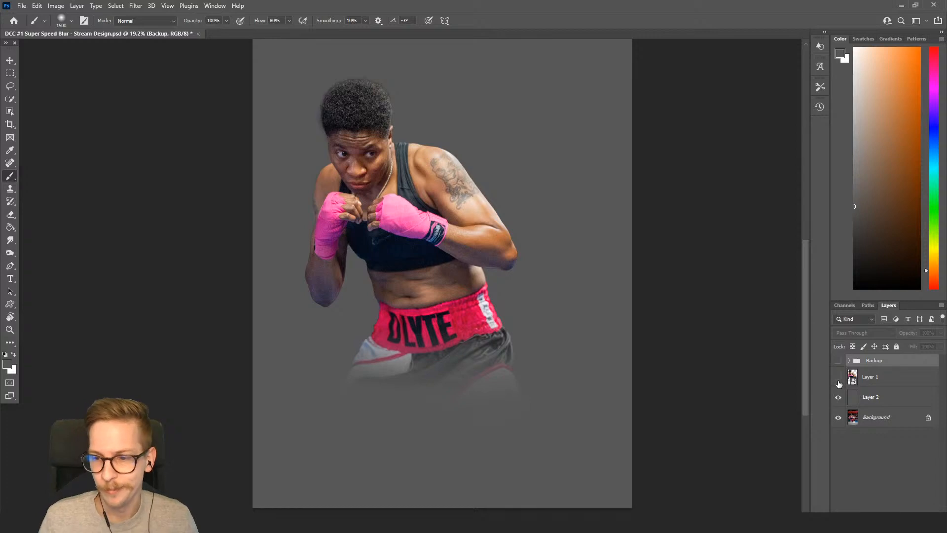
{"action": "left_click", "coordinate": [839, 383]}
Duplicate the Smart Object Layer 1 three times to get a stack of four boxer layers.
{"action": "left_click", "coordinate": [873, 380]}
{"action": "left_click_drag", "start_coordinate": [514, 266], "coordinate": [508, 322]}
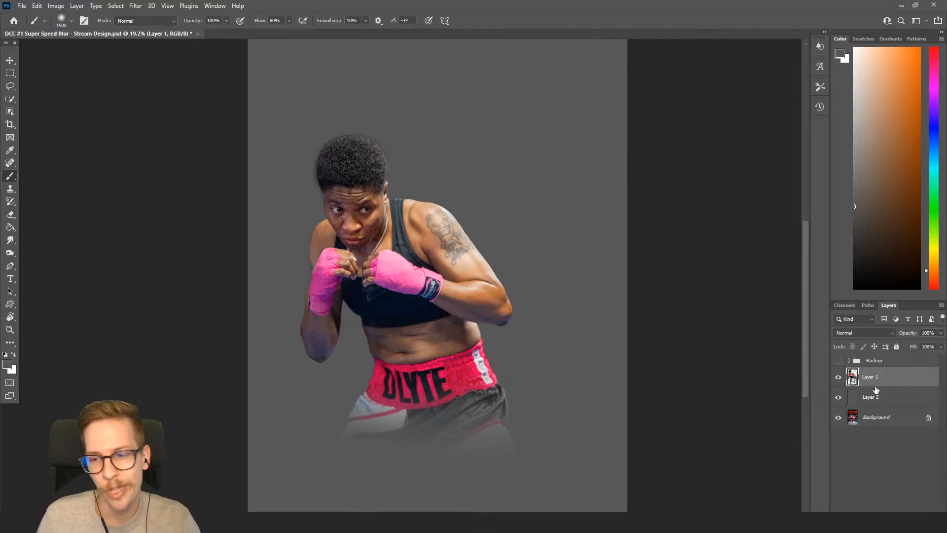
{"action": "key", "text": "ctrl+j"}
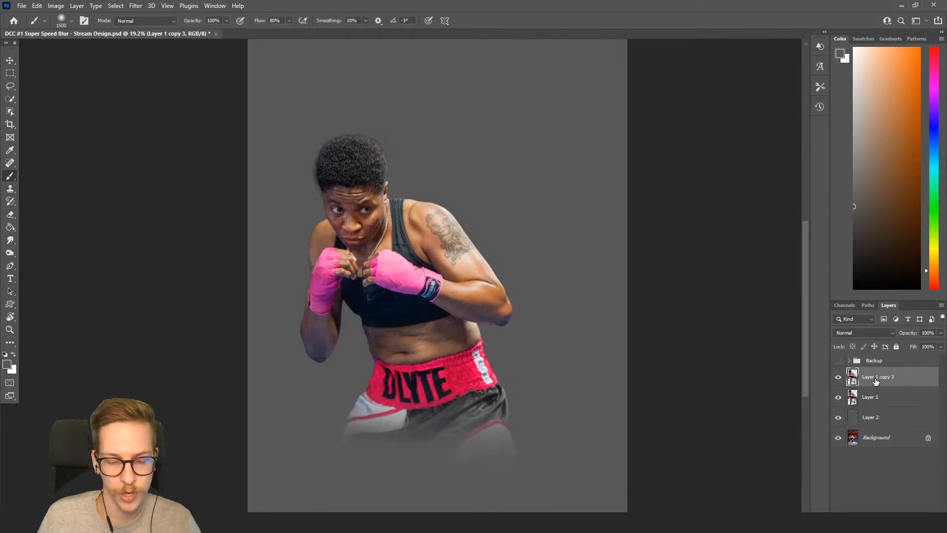
{"action": "key", "text": "ctrl+j"}
{"action": "key", "text": "ctrl+j"}
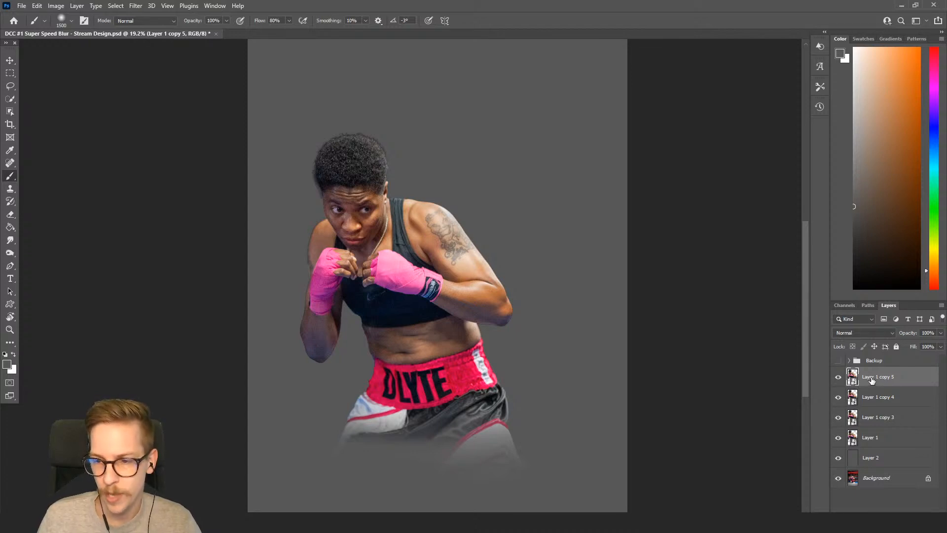
Rename the four boxer layers, from the uppermost to the lowest, as Top, Blur 1, Blur 2 and Blur 3.
{"action": "double_click", "coordinate": [871, 377]}
{"action": "type", "text": "Top"}
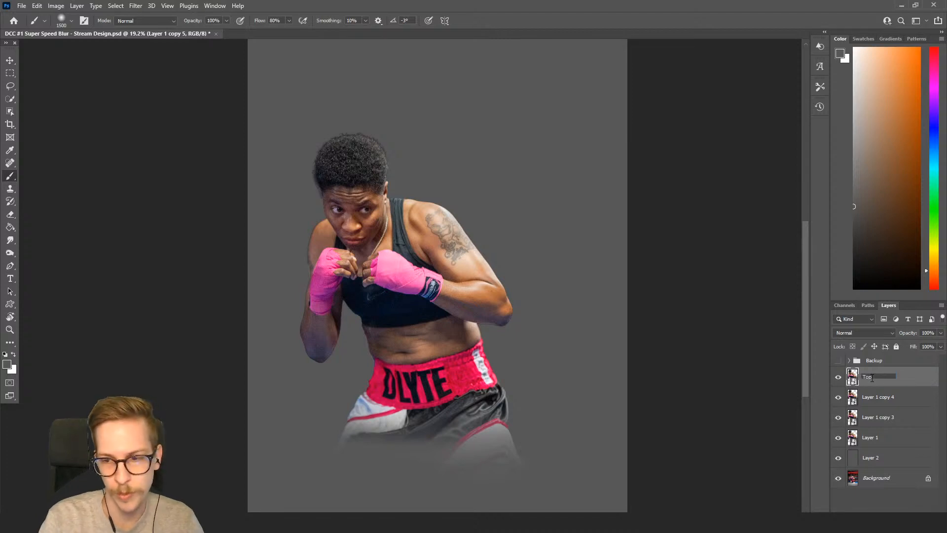
{"action": "key", "text": "Return"}
{"action": "double_click", "coordinate": [871, 396]}
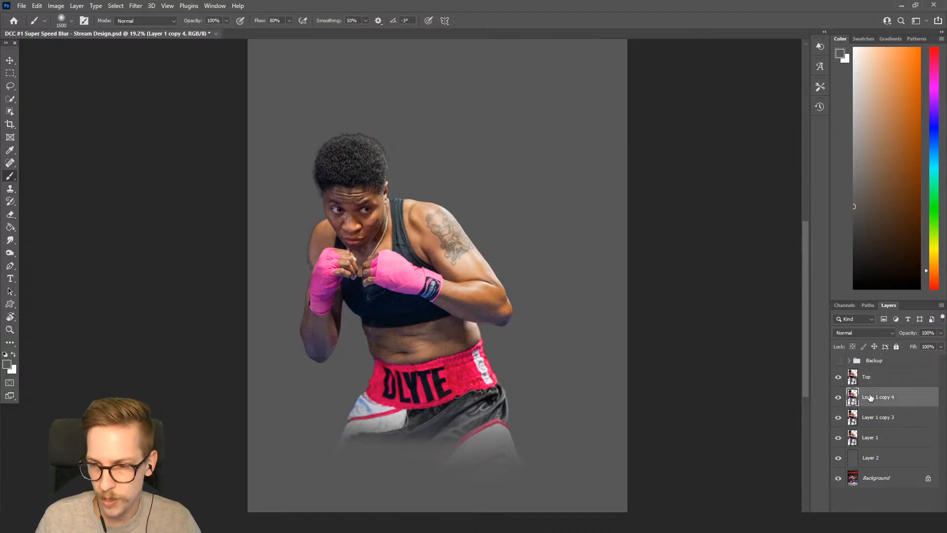
{"action": "type", "text": "Blur 1"}
{"action": "key", "text": "Return"}
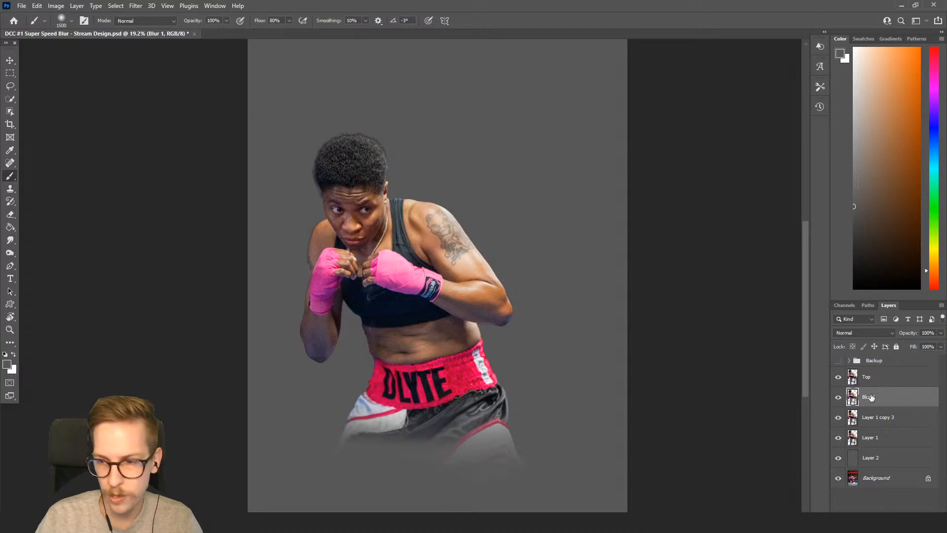
{"action": "double_click", "coordinate": [879, 417]}
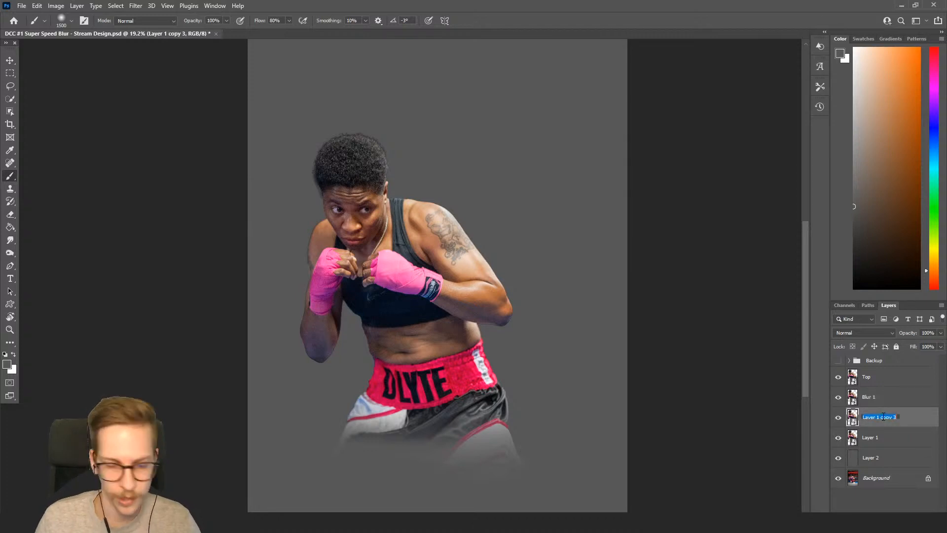
{"action": "type", "text": "Blur 2"}
{"action": "key", "text": "Return"}
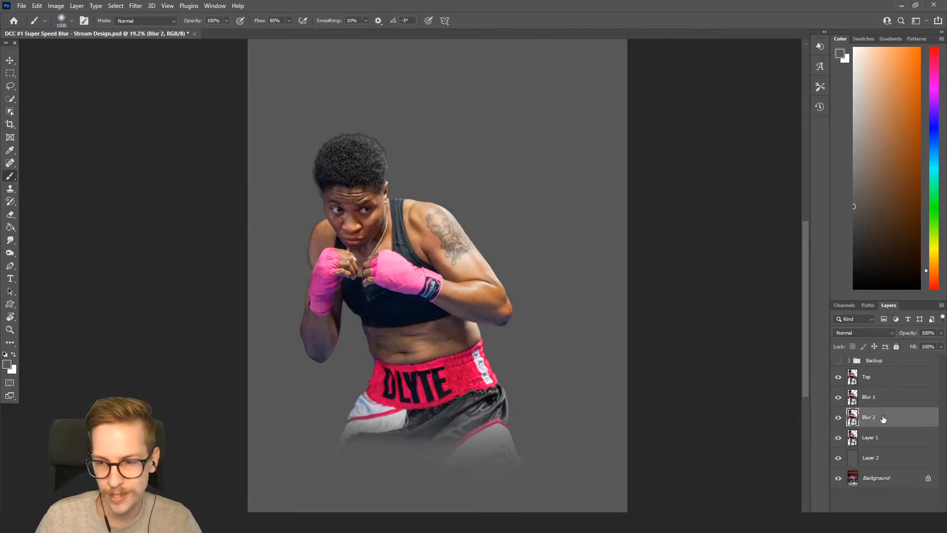
{"action": "double_click", "coordinate": [872, 438]}
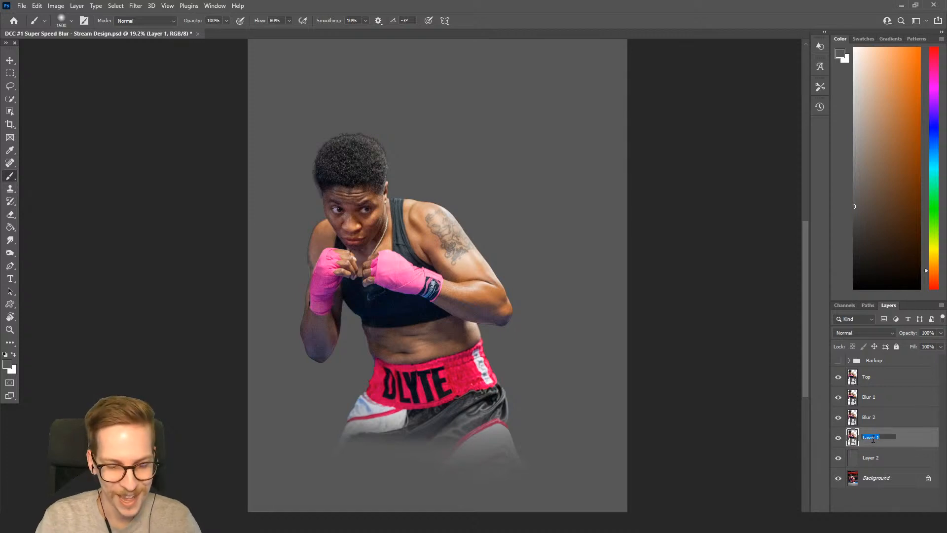
{"action": "type", "text": "Blur 3"}
{"action": "key", "text": "Return"}
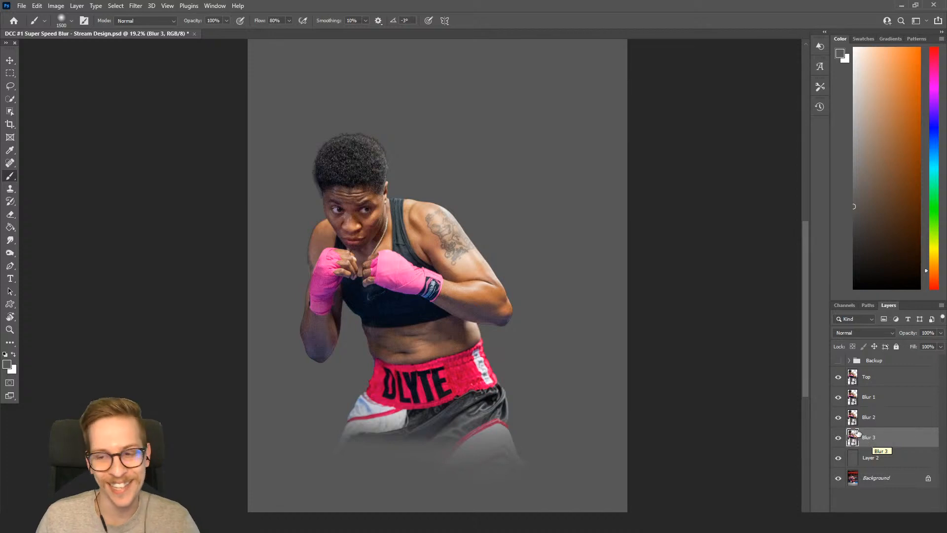
Hide the Blur 1, Blur 2 and Blur 3 layers, keeping the Top layer selected and visible.
{"action": "left_click", "coordinate": [872, 385]}
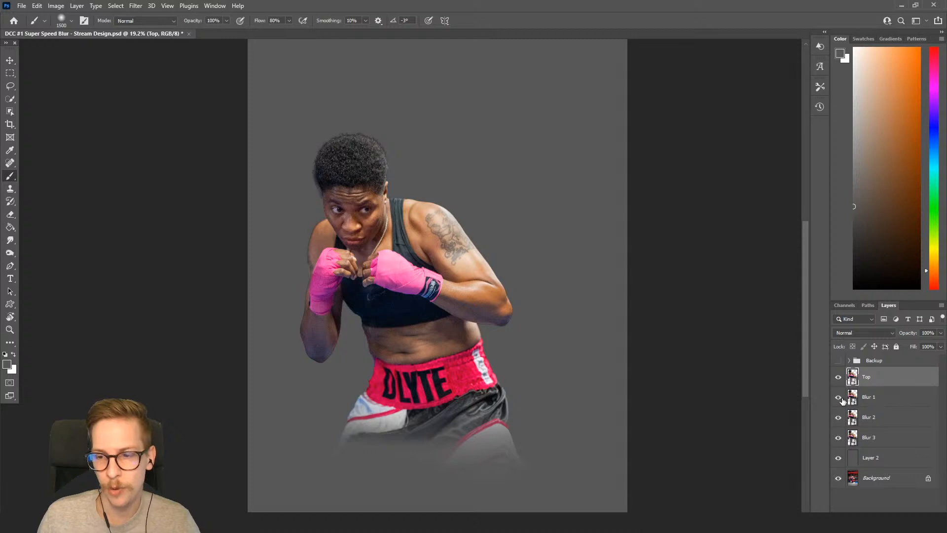
{"action": "left_click_drag", "start_coordinate": [837, 397], "coordinate": [841, 437]}
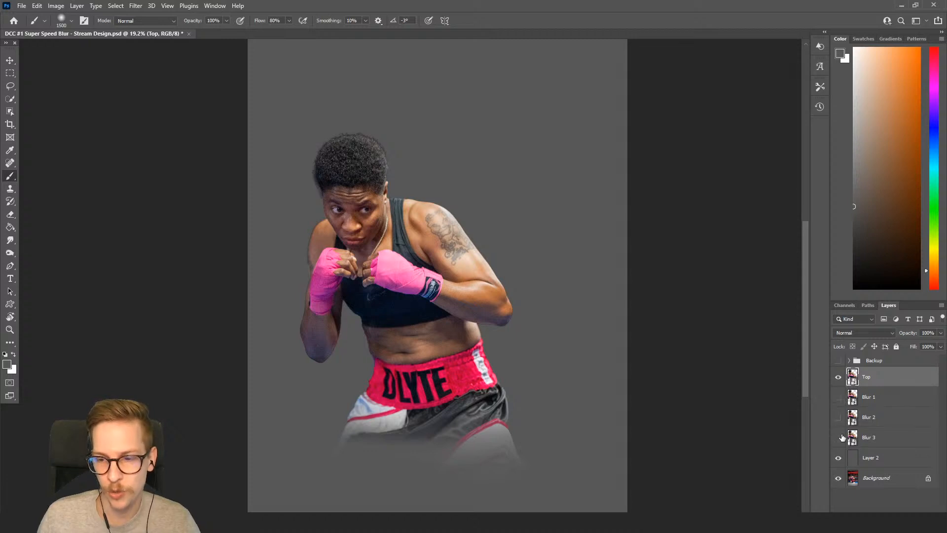
{"action": "left_click", "coordinate": [839, 377]}
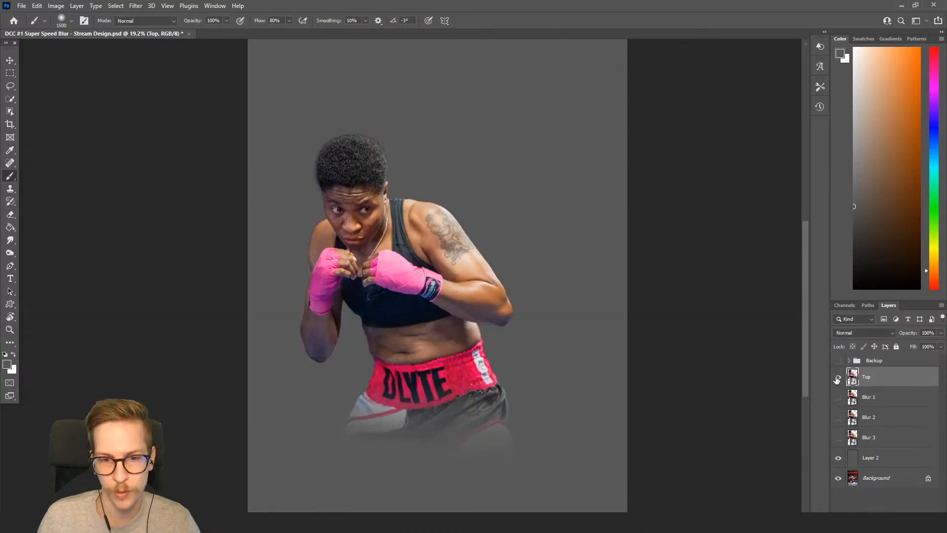
Apply a Motion Blur smart filter to the Top layer with an angle of 0° and a distance of 100 pixels.
{"action": "left_click", "coordinate": [134, 7]}
{"action": "mouse_move", "coordinate": [164, 133]}
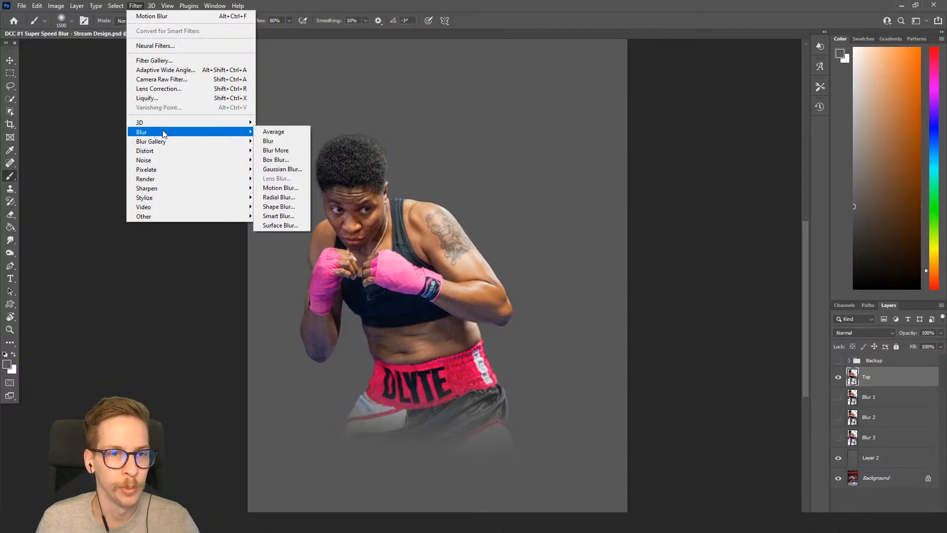
{"action": "left_click", "coordinate": [279, 188]}
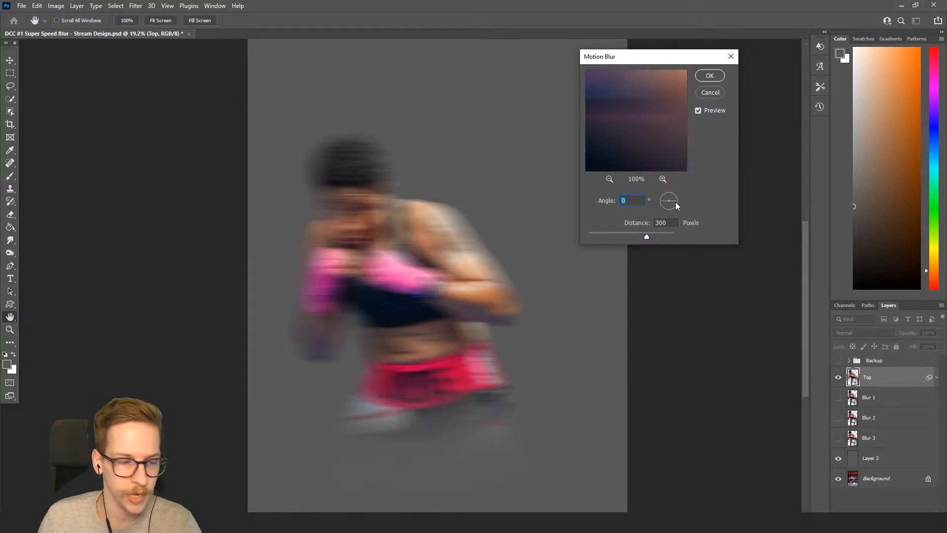
{"action": "type", "text": "29"}
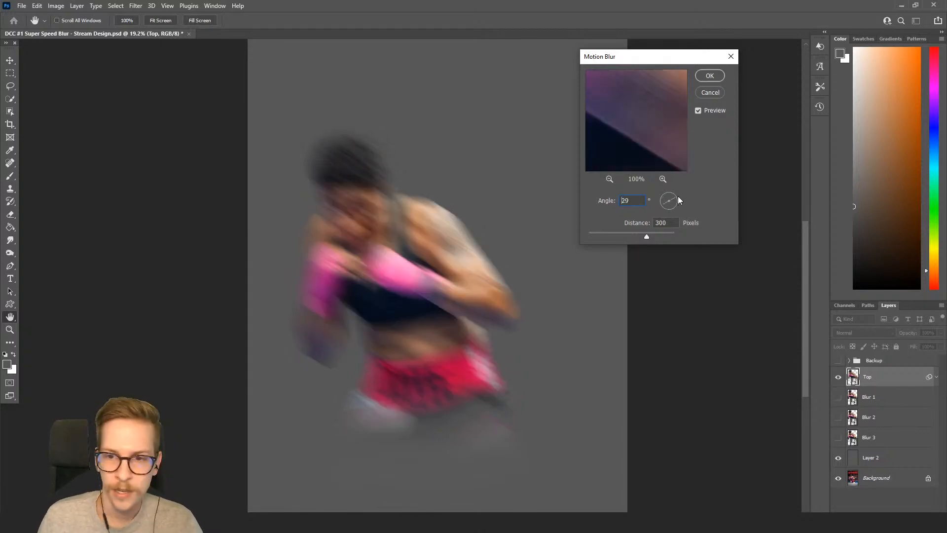
{"action": "left_click_drag", "start_coordinate": [677, 196], "coordinate": [676, 191]}
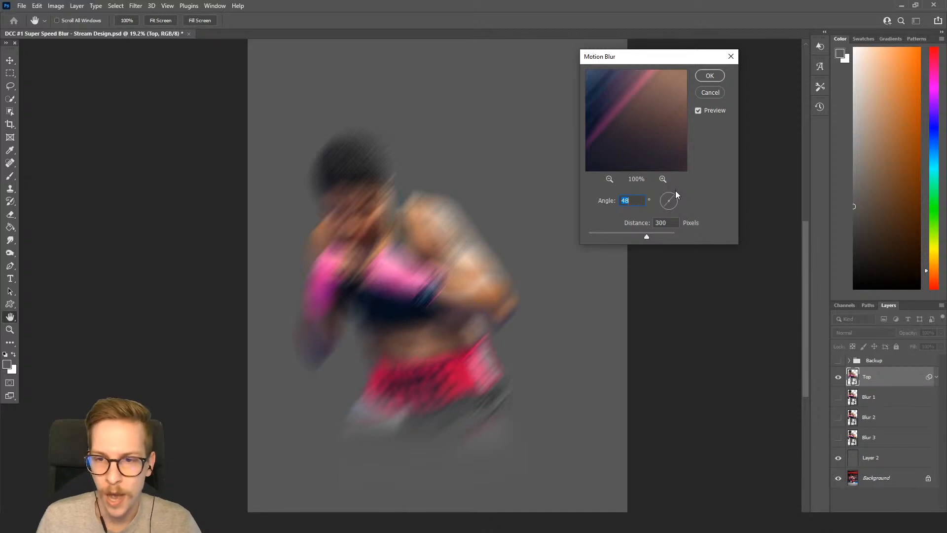
{"action": "left_click_drag", "start_coordinate": [674, 198], "coordinate": [678, 200]}
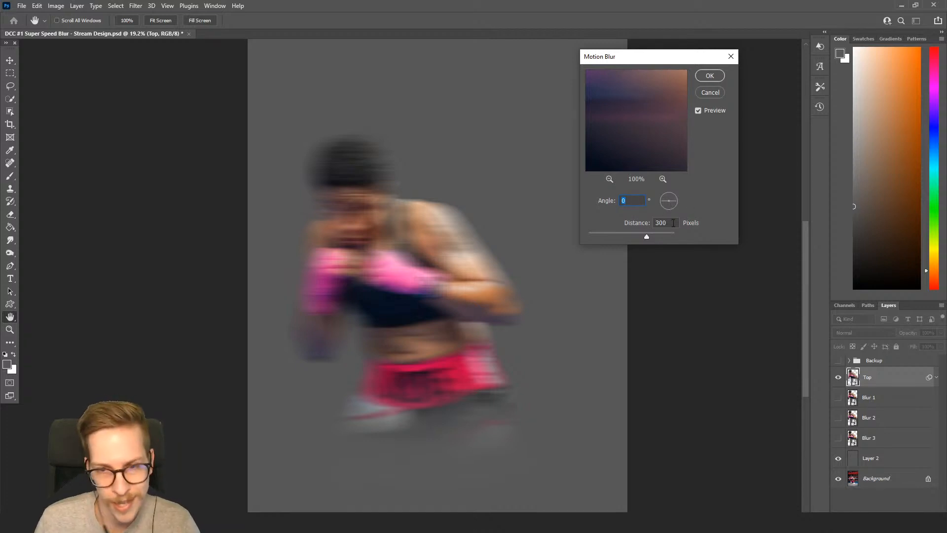
{"action": "key", "text": "Tab"}
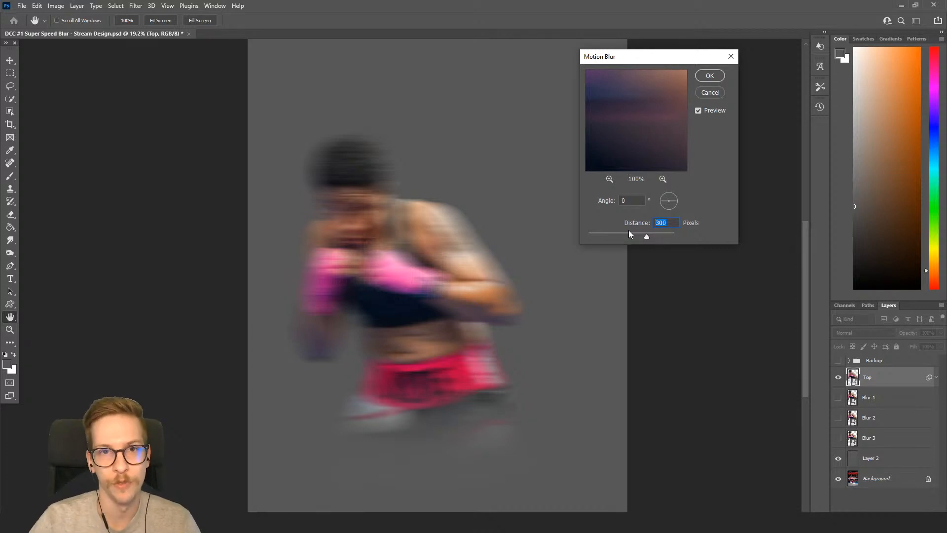
{"action": "type", "text": "100"}
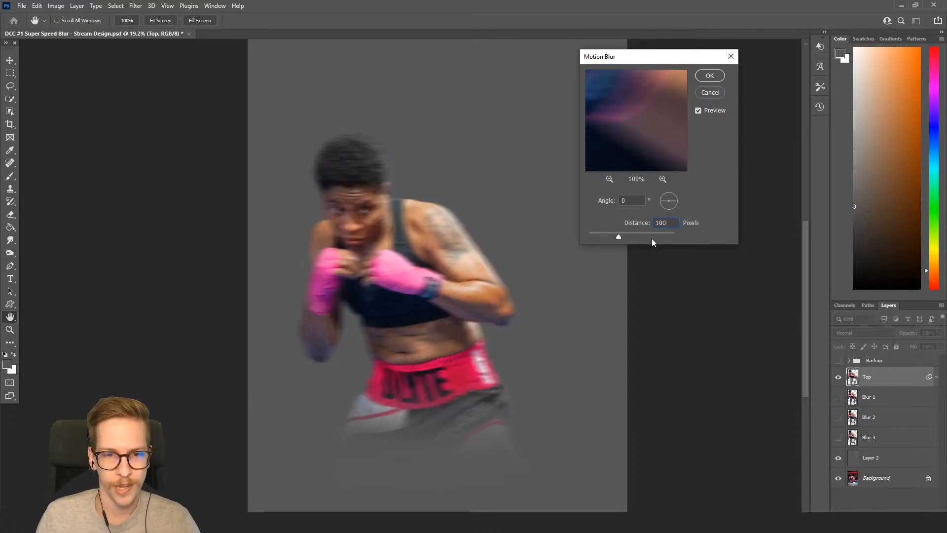
{"action": "left_click", "coordinate": [701, 77]}
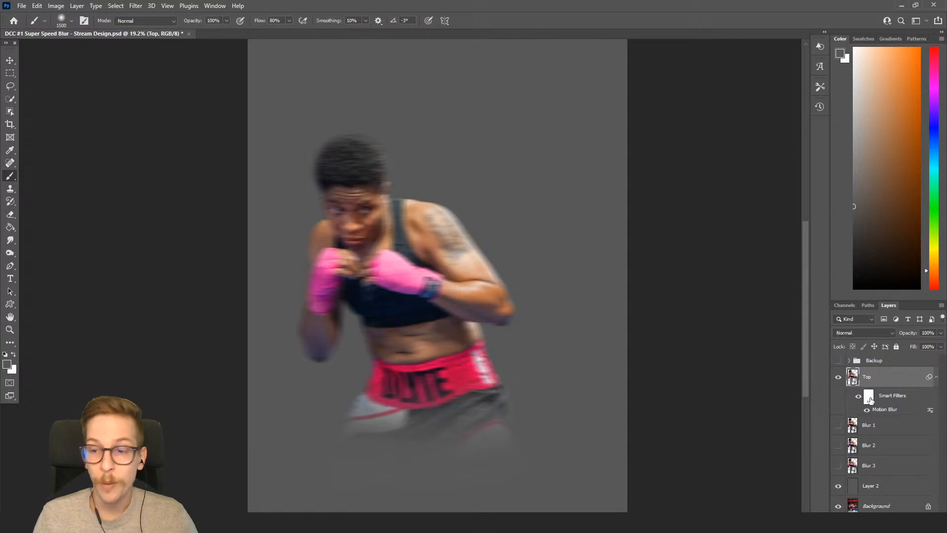
Try a distance of 200 pixels for the Motion Blur filter on the Top layer.
{"action": "left_click", "coordinate": [868, 397]}
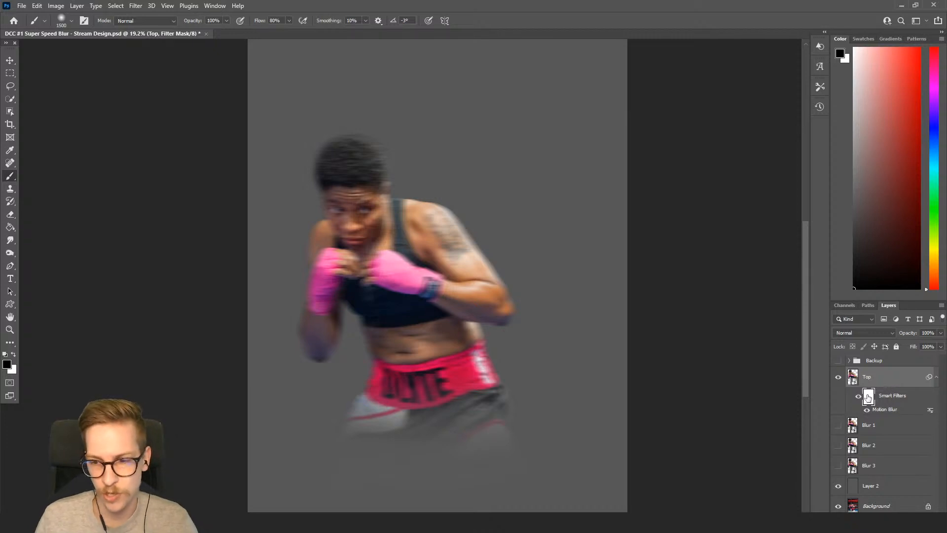
{"action": "double_click", "coordinate": [886, 411]}
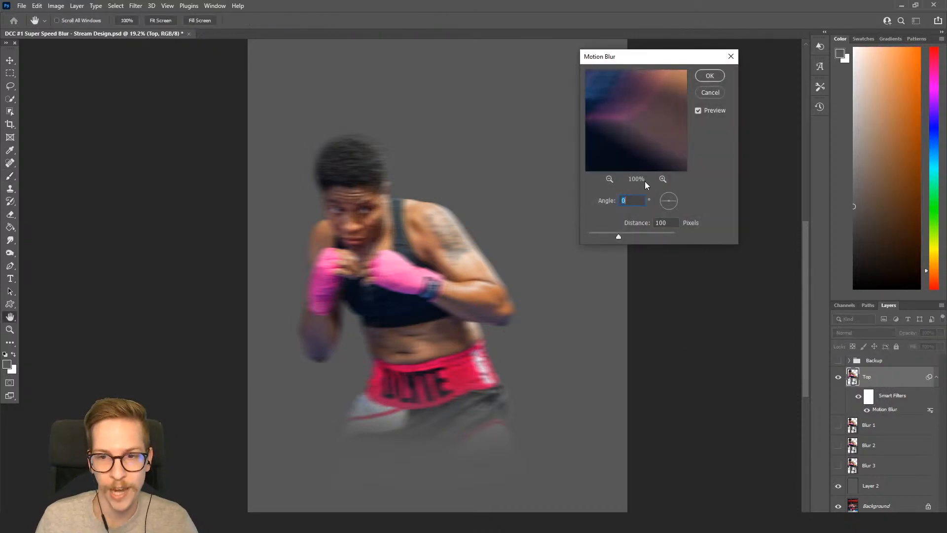
{"action": "key", "text": "Tab"}
{"action": "type", "text": "200"}
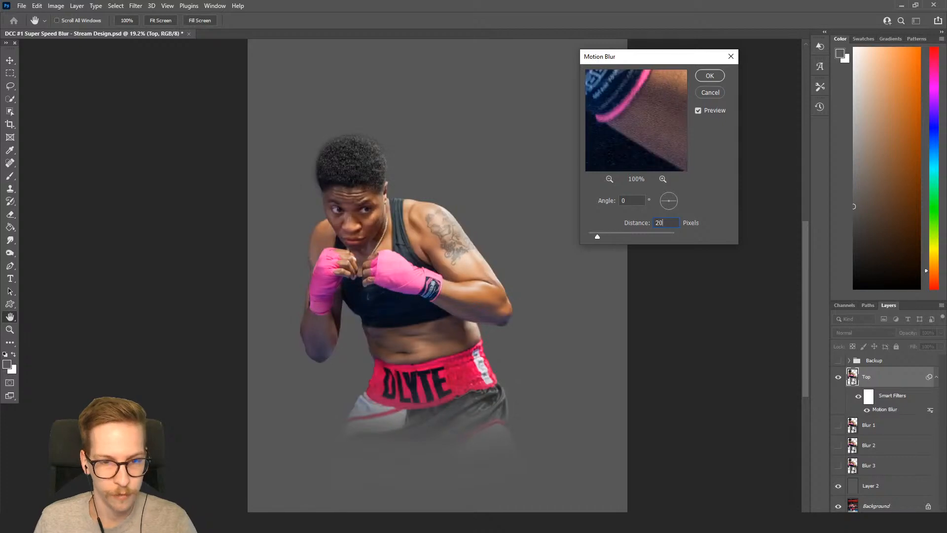
{"action": "left_click", "coordinate": [701, 77]}
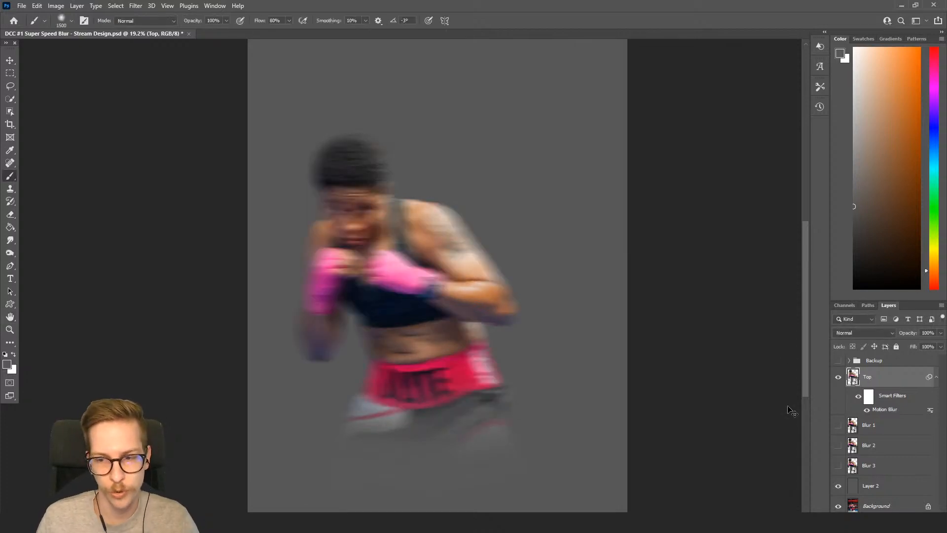
Reduce the brush size to 1100 on the Top layer's filter mask, test a black stroke over the boxer and undo it.
{"action": "left_click", "coordinate": [869, 397]}
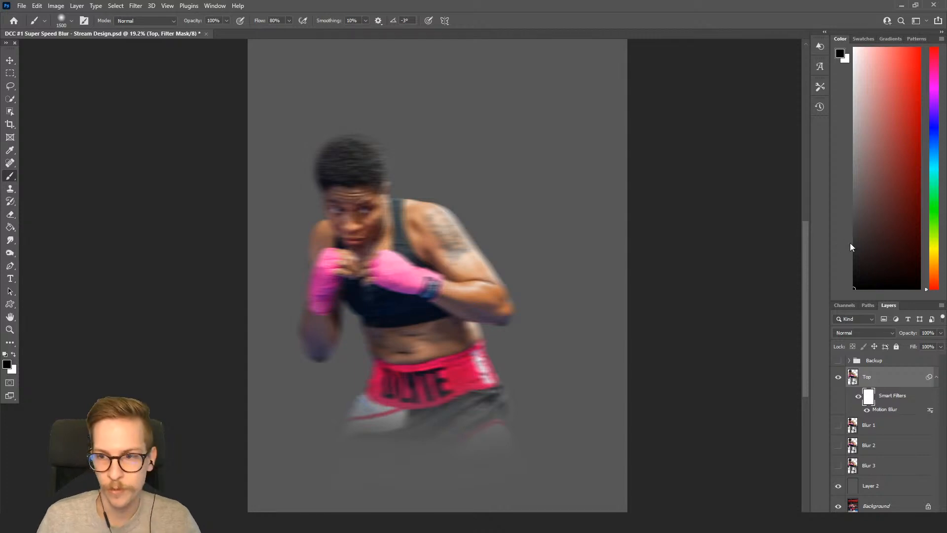
{"action": "key", "text": "bracketleft"}
{"action": "key", "text": "bracketleft"}
{"action": "key", "text": "bracketleft"}
{"action": "key", "text": "bracketleft"}
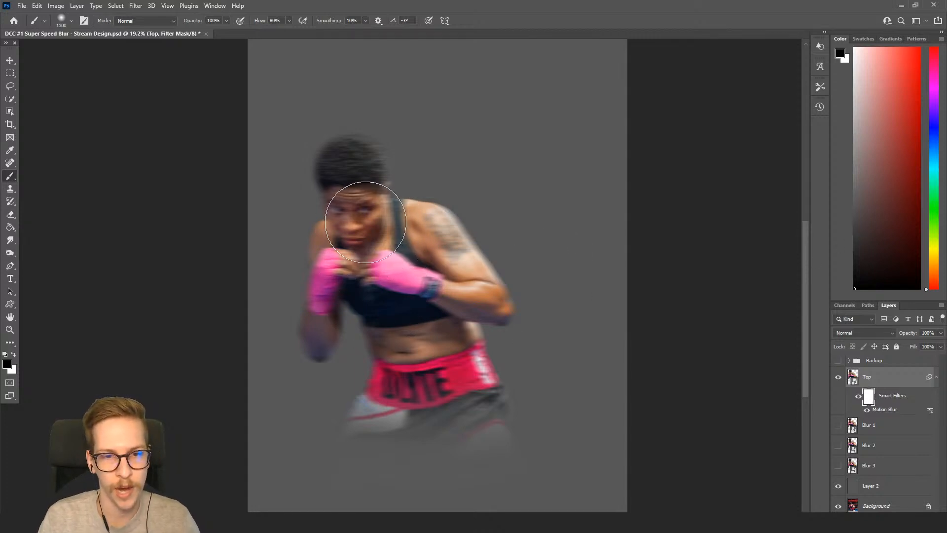
{"action": "mouse_move", "coordinate": [363, 212]}
{"action": "left_mouse_down"}
{"action": "mouse_move", "coordinate": [413, 364]}
{"action": "mouse_move", "coordinate": [390, 200]}
{"action": "mouse_move", "coordinate": [479, 384]}
{"action": "left_mouse_up"}
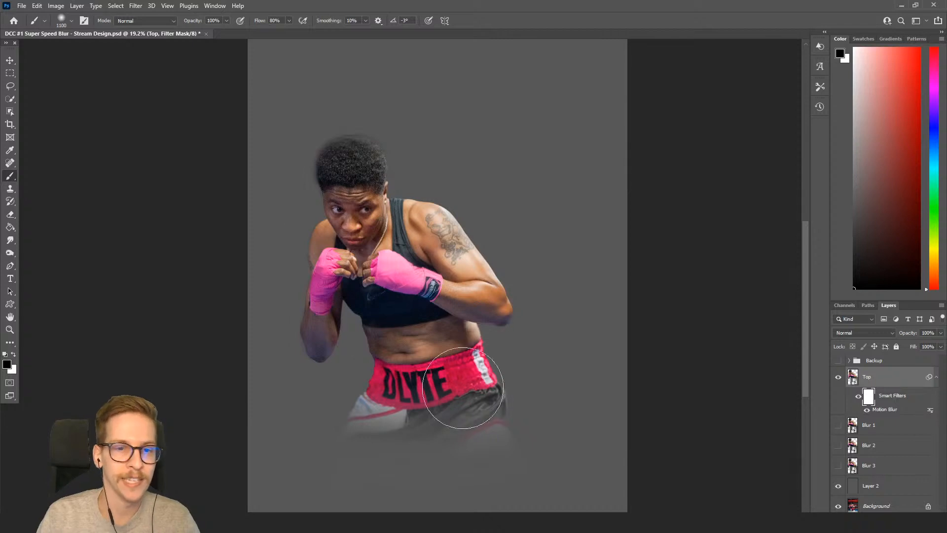
{"action": "key", "text": "ctrl+z"}
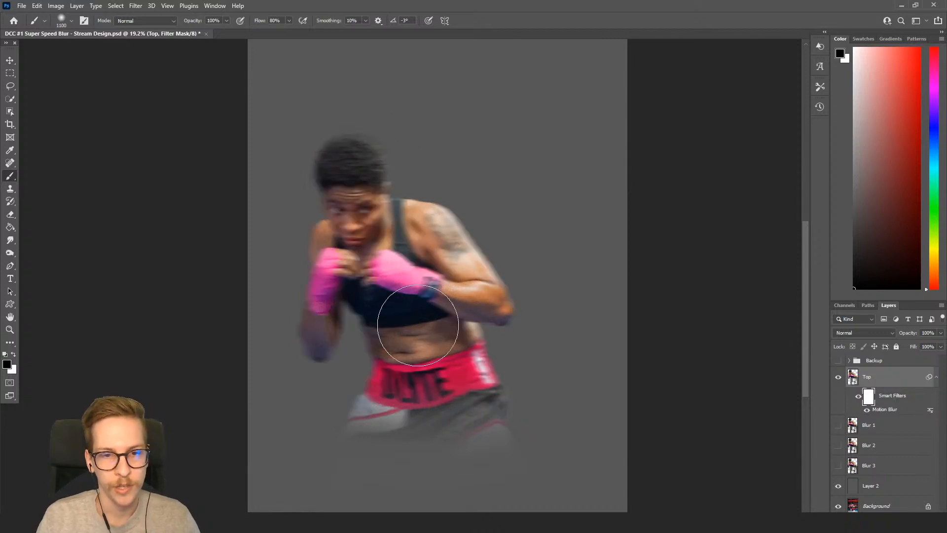
Reduce the brush size to 500 and paint black over the boxer's face on the Top layer's filter mask.
{"action": "key", "text": "bracketleft"}
{"action": "key", "text": "bracketleft"}
{"action": "key", "text": "bracketleft"}
{"action": "key", "text": "bracketleft"}
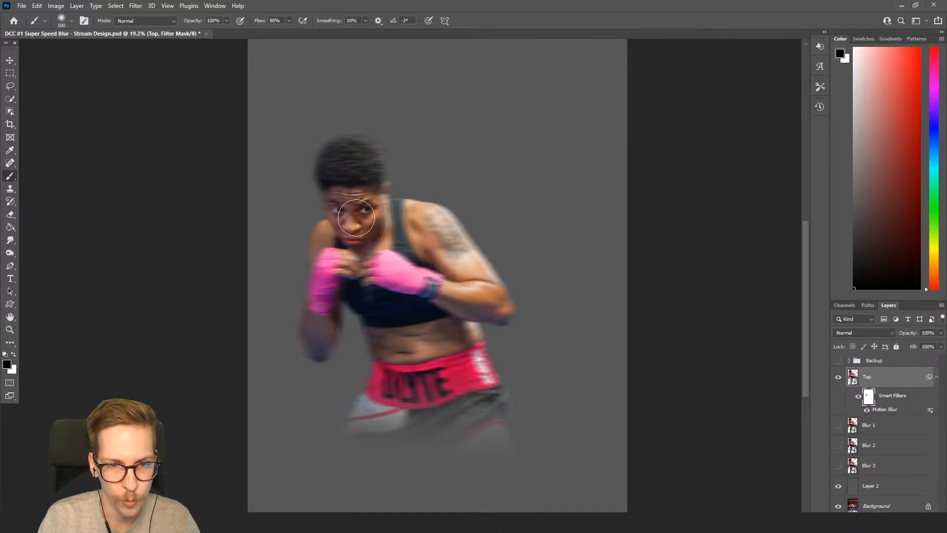
Enlarge the brush to 1400 and paint the blur away around the face, fists and chest on the Top filter mask.
{"action": "key", "text": "bracketright"}
{"action": "key", "text": "bracketright"}
{"action": "key", "text": "bracketright"}
{"action": "key", "text": "bracketright"}
{"action": "key", "text": "bracketright"}
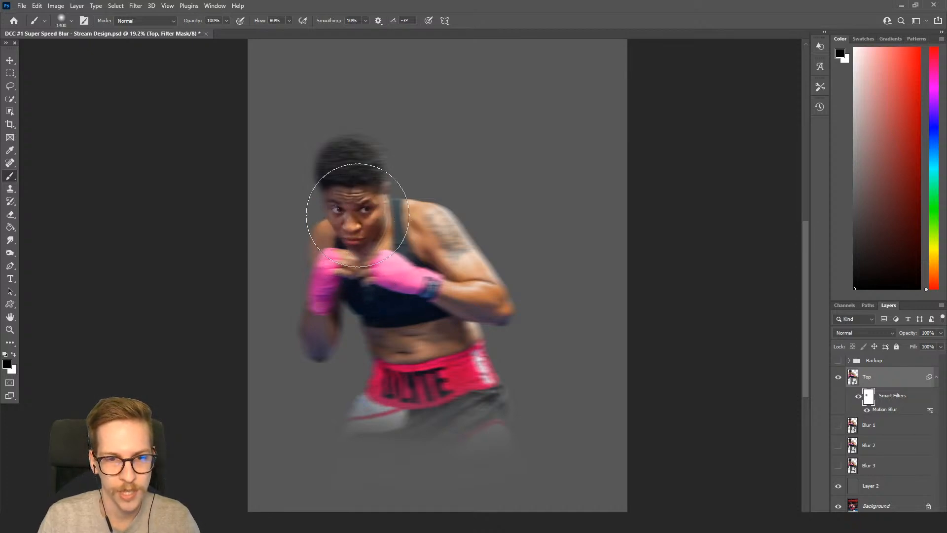
{"action": "key", "text": "bracketright"}
{"action": "key", "text": "bracketright"}
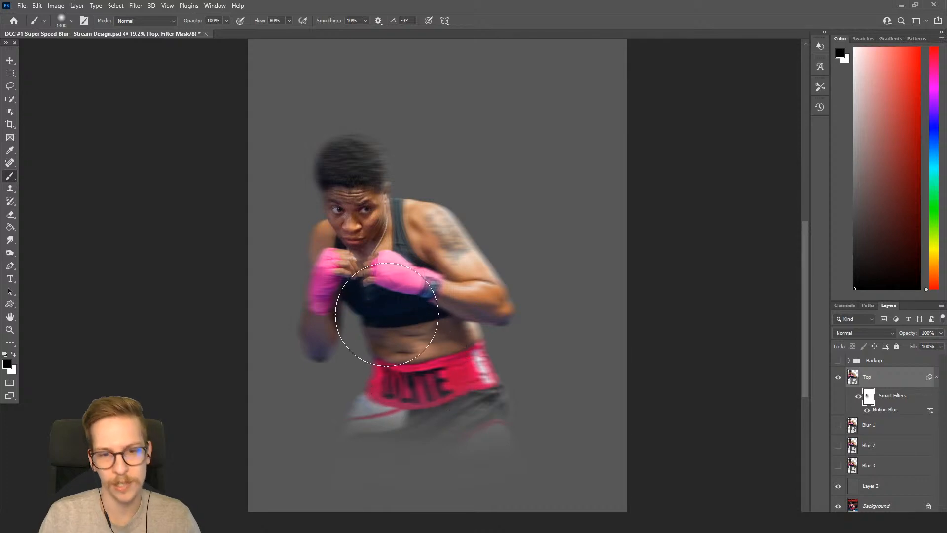
Reduce the brush size to 1000.
{"action": "key", "text": "bracketleft"}
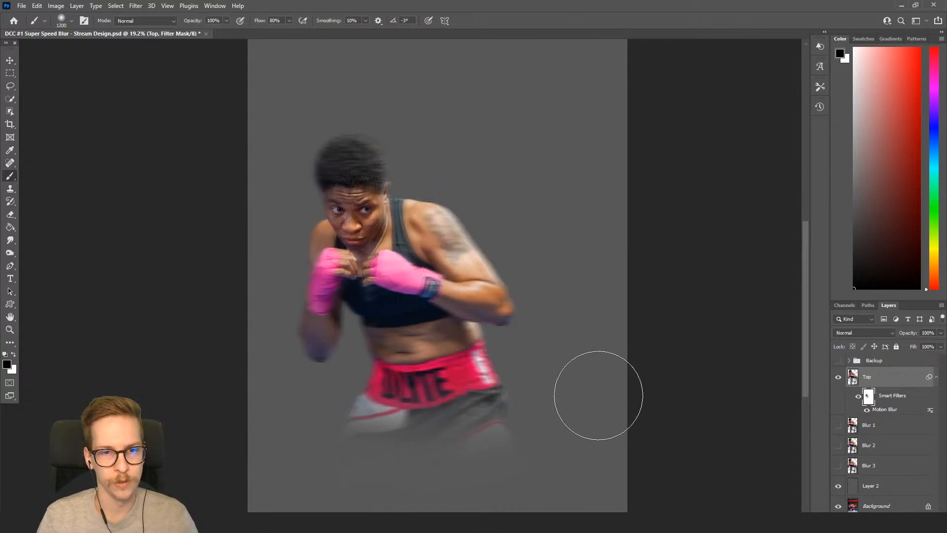
{"action": "key", "text": "bracketleft"}
{"action": "key", "text": "bracketleft"}
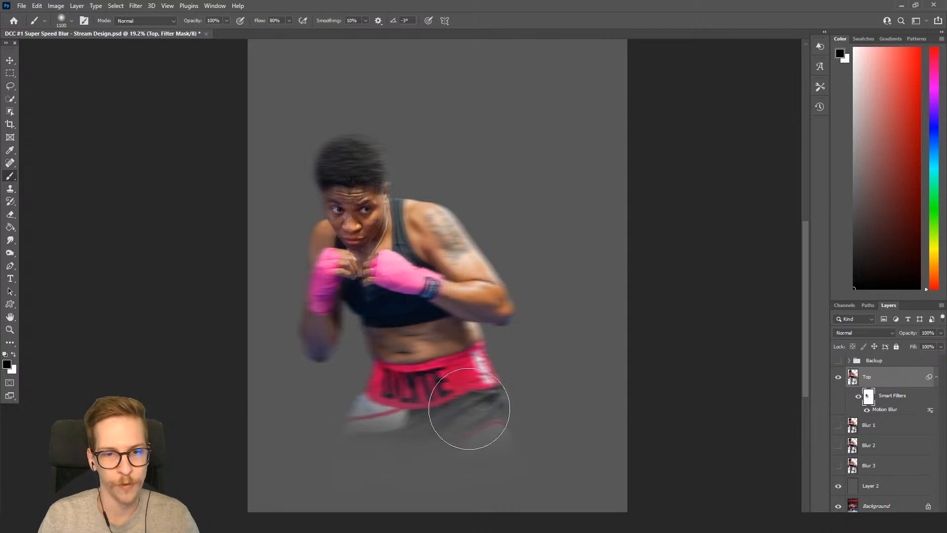
{"action": "key", "text": "bracketleft"}
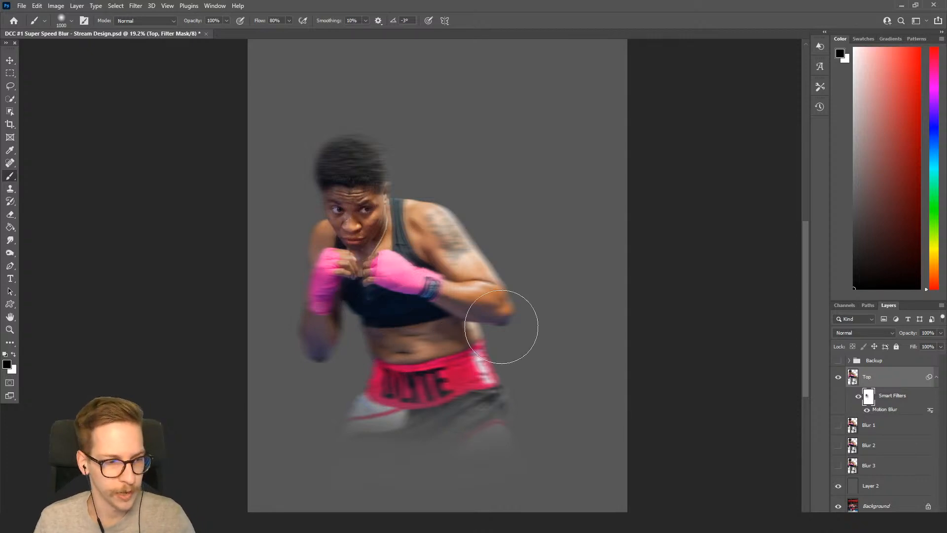
Make the Blur 1, Blur 2 and Blur 3 layers visible.
{"action": "left_click", "coordinate": [837, 427]}
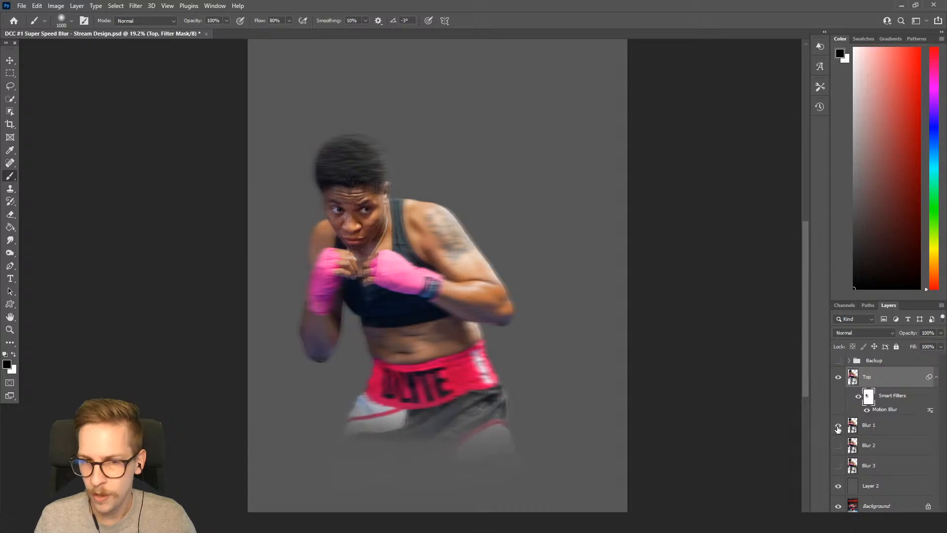
{"action": "left_click", "coordinate": [838, 445]}
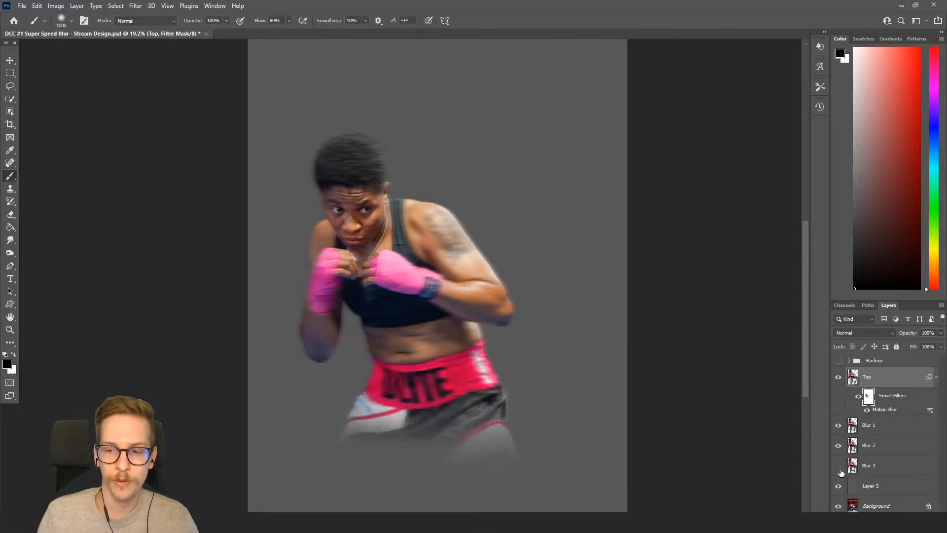
{"action": "left_click", "coordinate": [838, 465]}
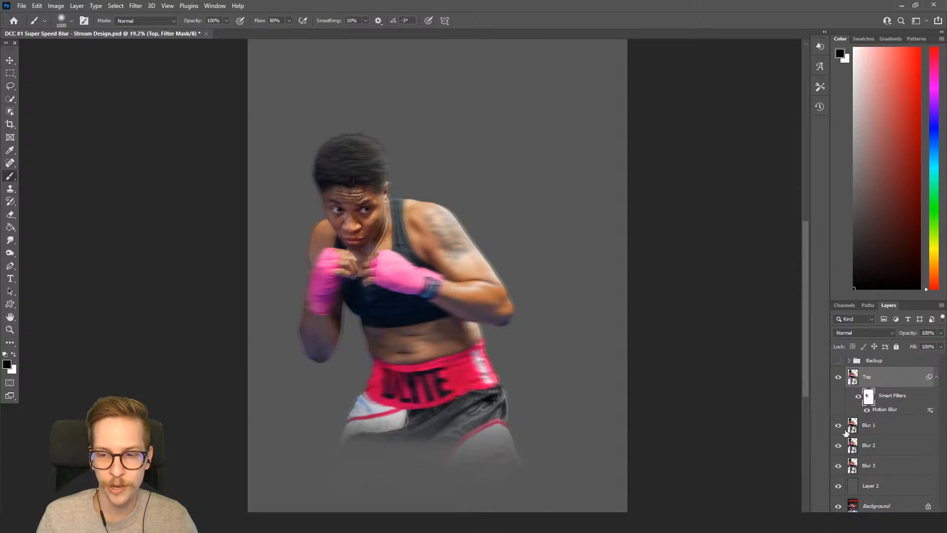
Shift the Blur 1 layer slightly to the right of the boxer on the Top layer, keeping it level.
{"action": "left_click", "coordinate": [867, 425]}
{"action": "key", "text": "v"}
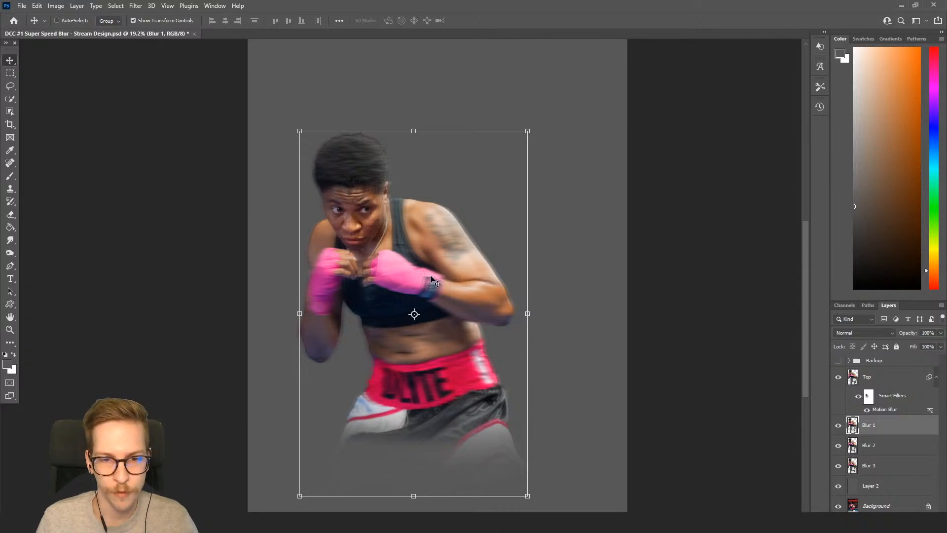
{"action": "left_click_drag", "start_coordinate": [430, 280], "coordinate": [477, 388]}
{"action": "left_click_drag", "start_coordinate": [525, 294], "coordinate": [509, 277]}
{"action": "left_click_drag", "start_coordinate": [526, 348], "coordinate": [559, 364]}
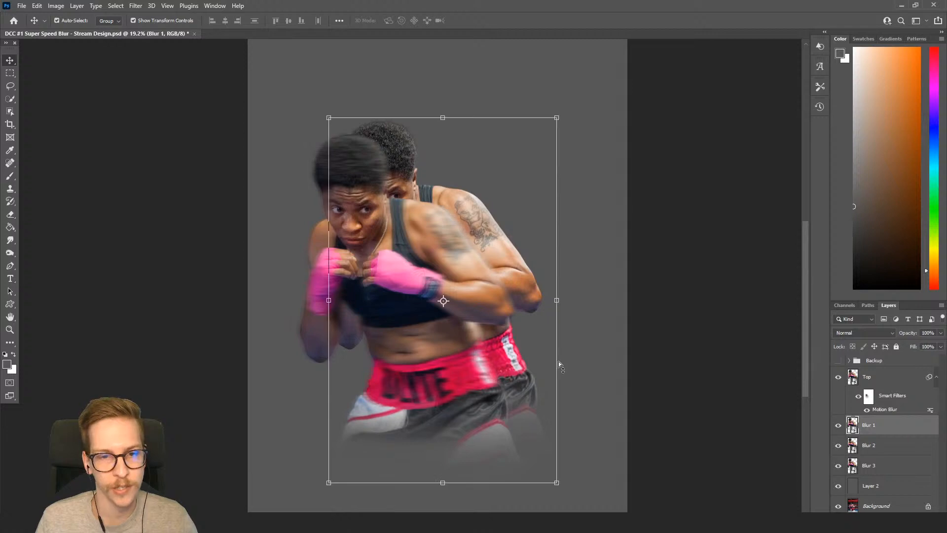
{"action": "key", "text": "ctrl+z"}
{"action": "left_click_drag", "start_coordinate": [448, 323], "coordinate": [463, 326]}
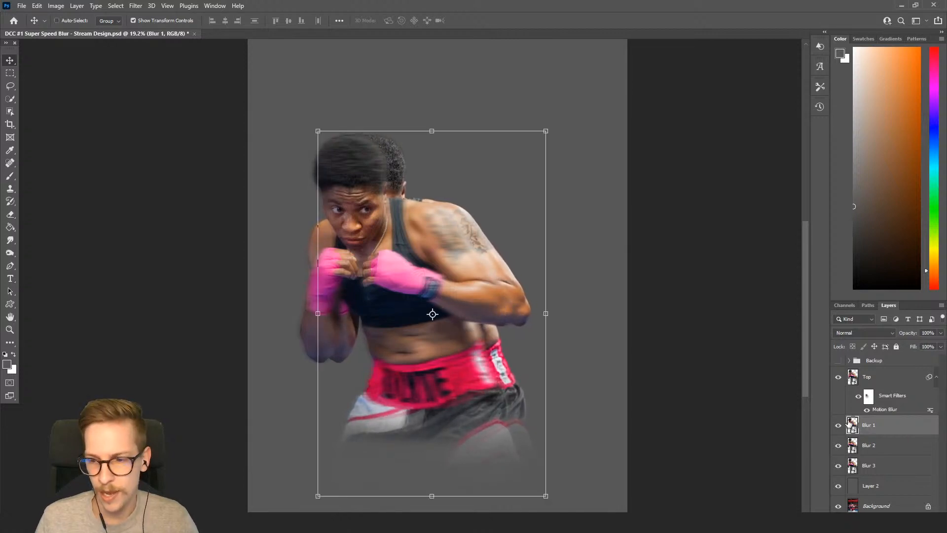
Offset the Blur 2 and Blur 3 layers progressively further right so the boxer copies are evenly staggered.
{"action": "left_click", "coordinate": [873, 445]}
{"action": "left_click_drag", "start_coordinate": [487, 363], "coordinate": [532, 370]}
{"action": "key", "text": "alt+bracketleft"}
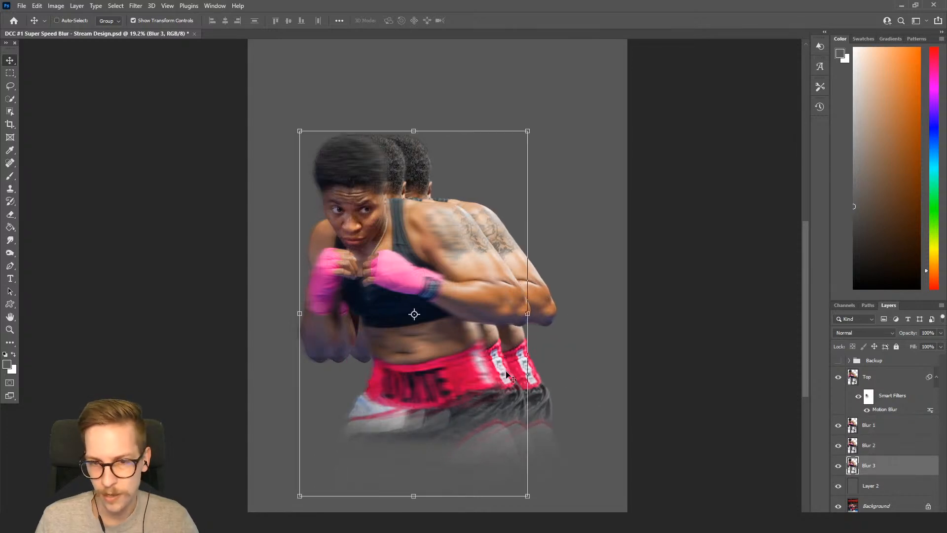
{"action": "left_click_drag", "start_coordinate": [449, 365], "coordinate": [477, 371]}
{"action": "left_click_drag", "start_coordinate": [501, 373], "coordinate": [518, 372]}
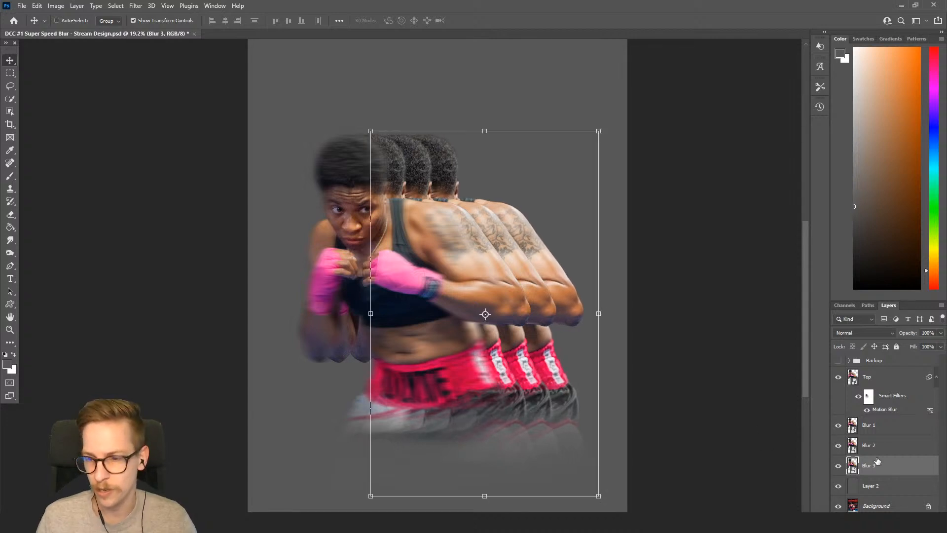
{"action": "left_click", "coordinate": [880, 425]}
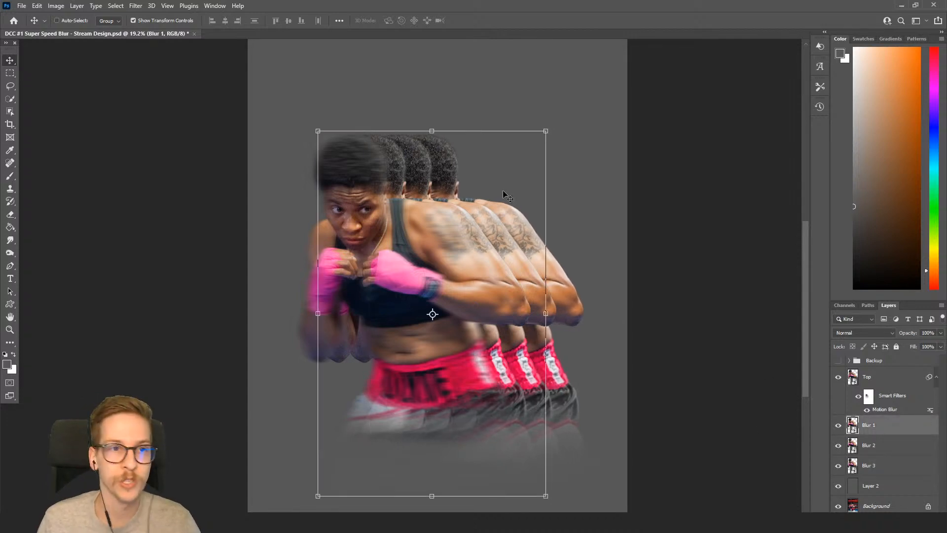
{"action": "left_click", "coordinate": [135, 6]}
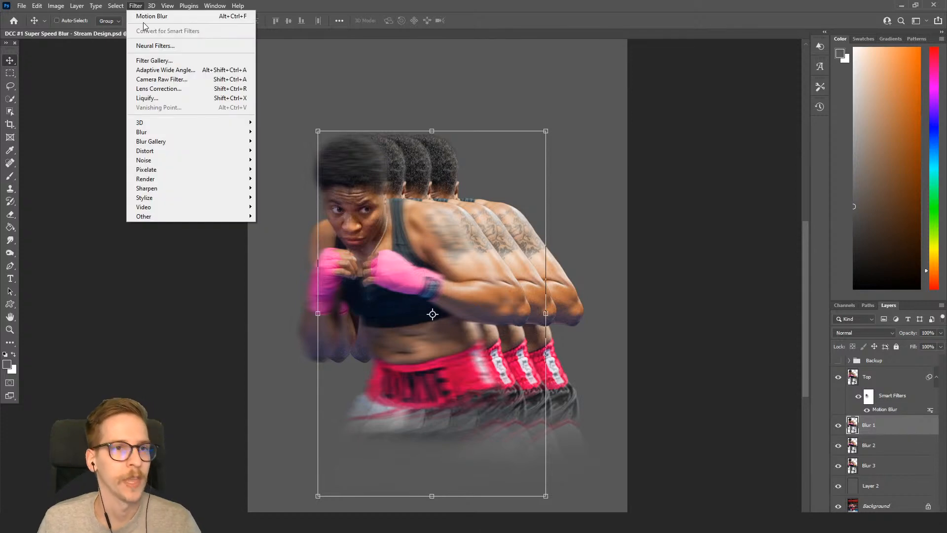
{"action": "left_click", "coordinate": [187, 21]}
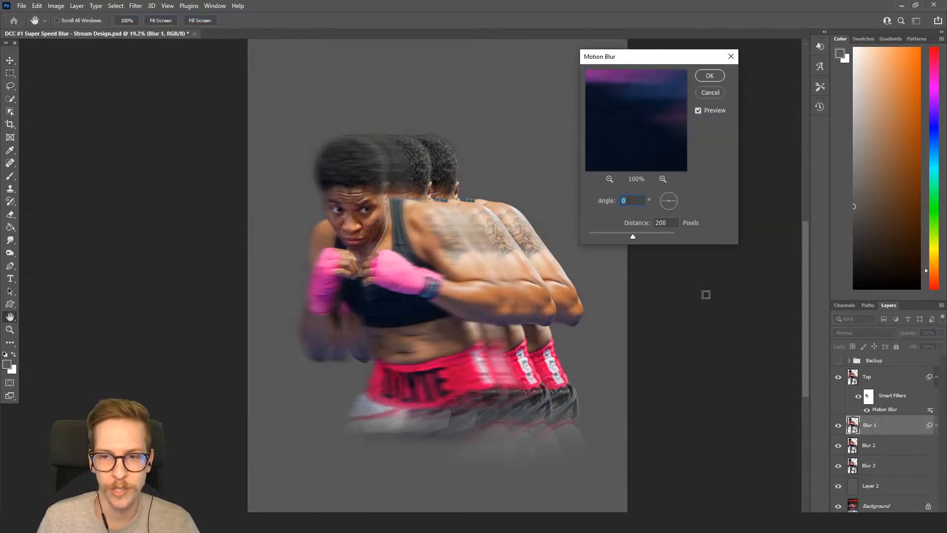
{"action": "left_click", "coordinate": [669, 222]}
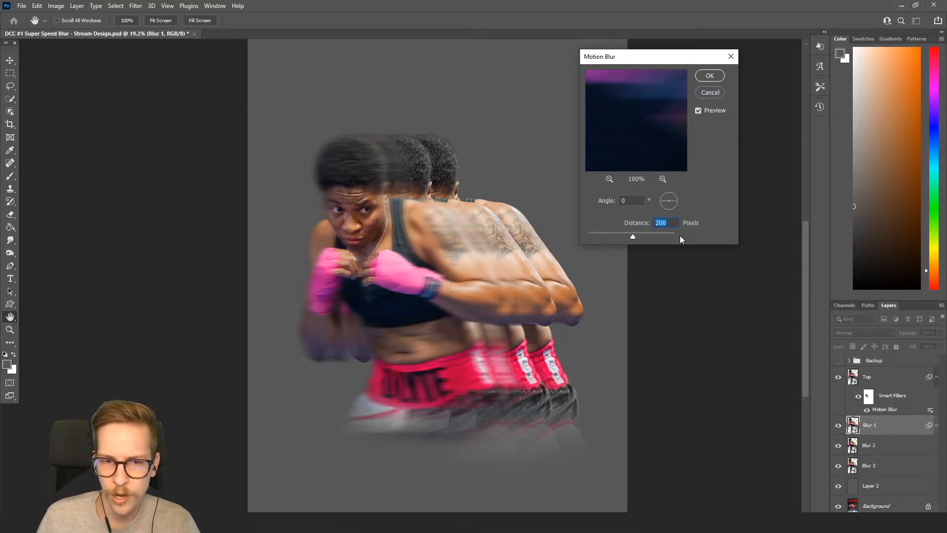
{"action": "left_click", "coordinate": [711, 94]}
Check the Motion Blur settings used on the Top layer and leave them as they are.
{"action": "double_click", "coordinate": [884, 409]}
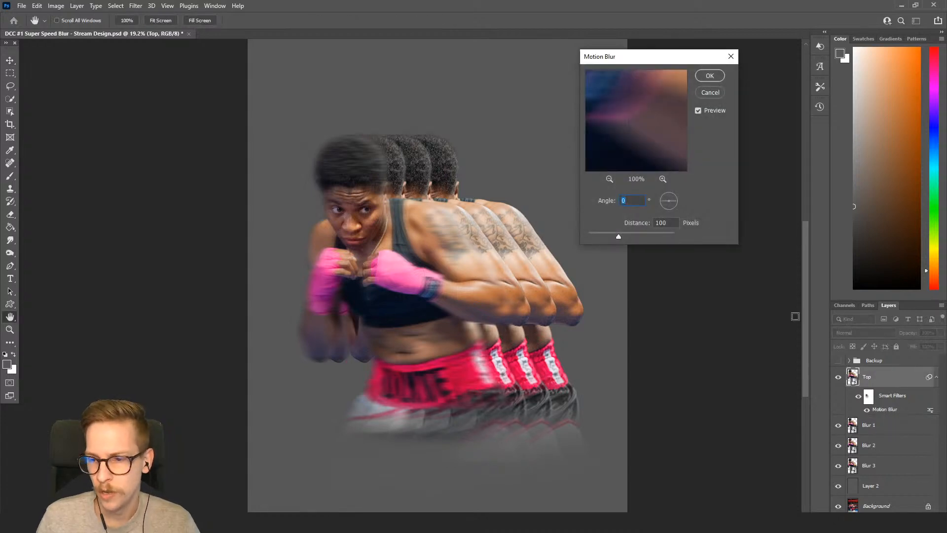
{"action": "left_click", "coordinate": [706, 94]}
{"action": "key", "text": "v"}
Apply a Motion Blur smart filter to the Blur 1 layer with an angle of 0° and a distance of 150 pixels.
{"action": "double_click", "coordinate": [884, 425]}
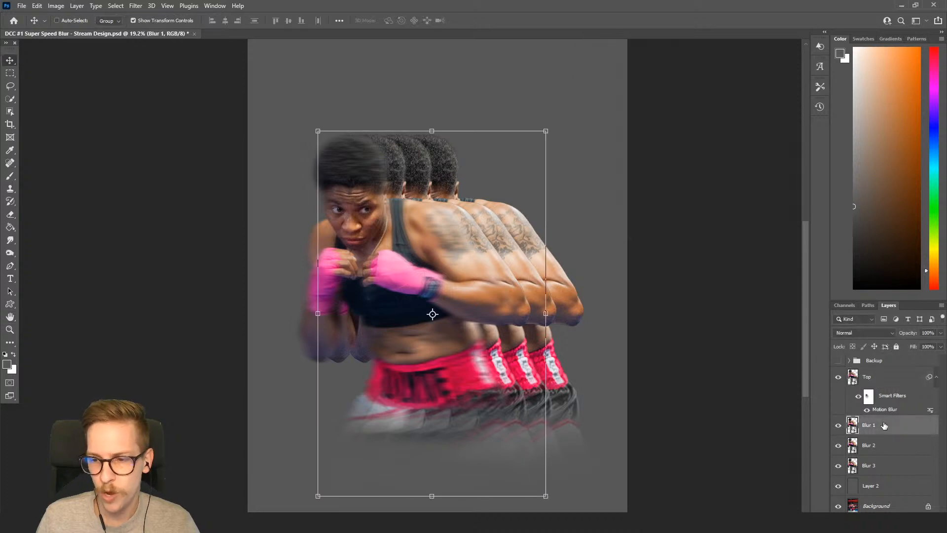
{"action": "left_click", "coordinate": [809, 92]}
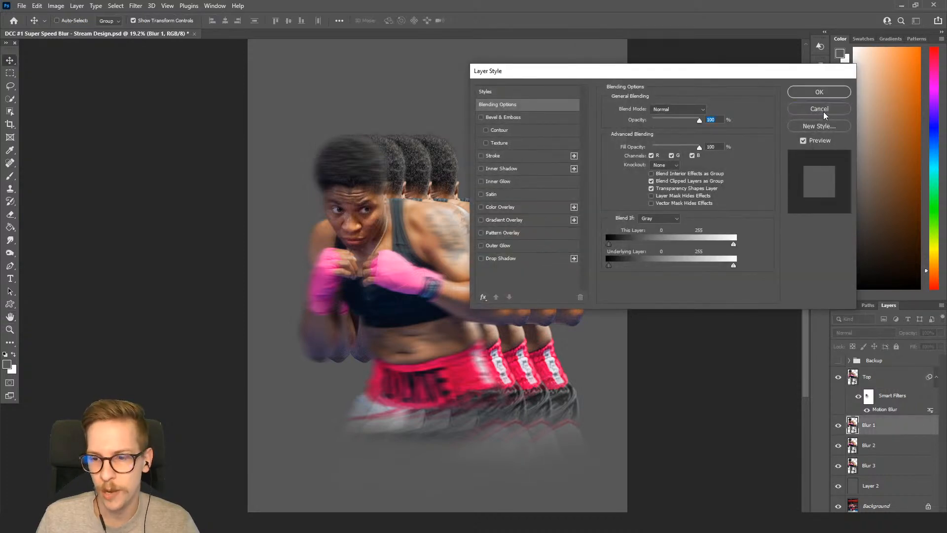
{"action": "left_click", "coordinate": [136, 6]}
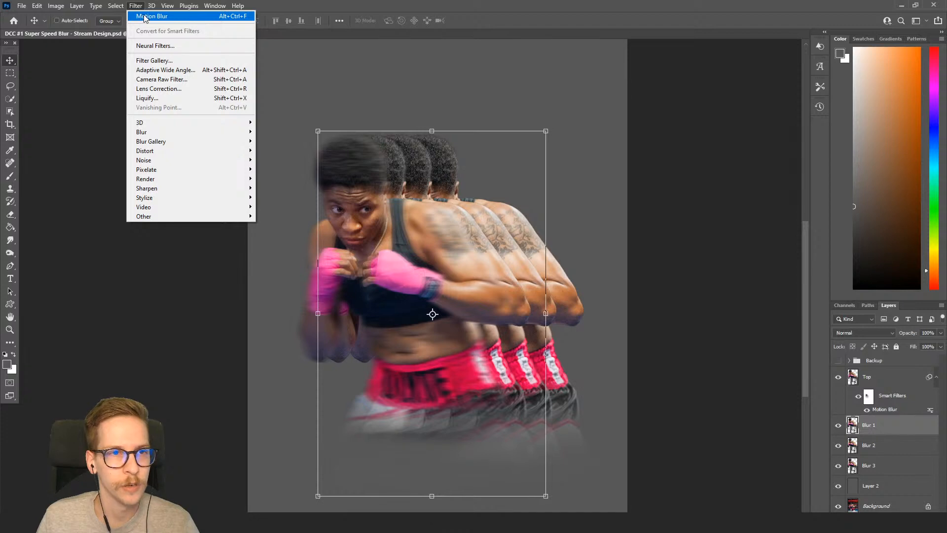
{"action": "left_click", "coordinate": [140, 18]}
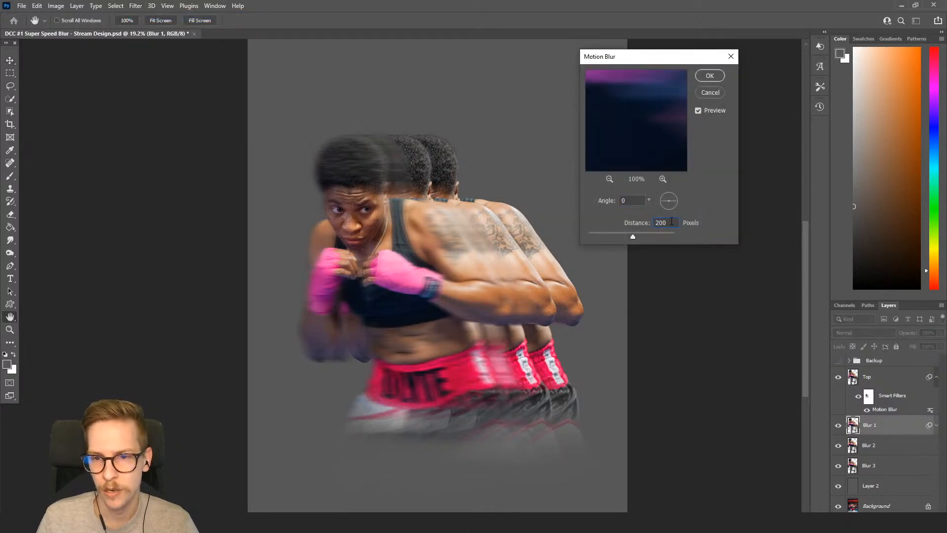
{"action": "double_click", "coordinate": [671, 221]}
{"action": "type", "text": "150"}
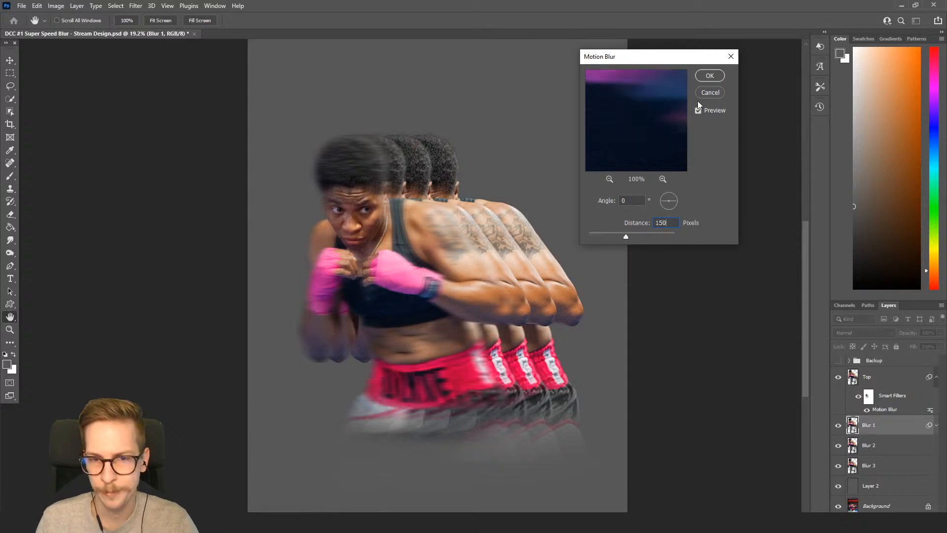
{"action": "key", "text": "Return"}
{"action": "key", "text": "v"}
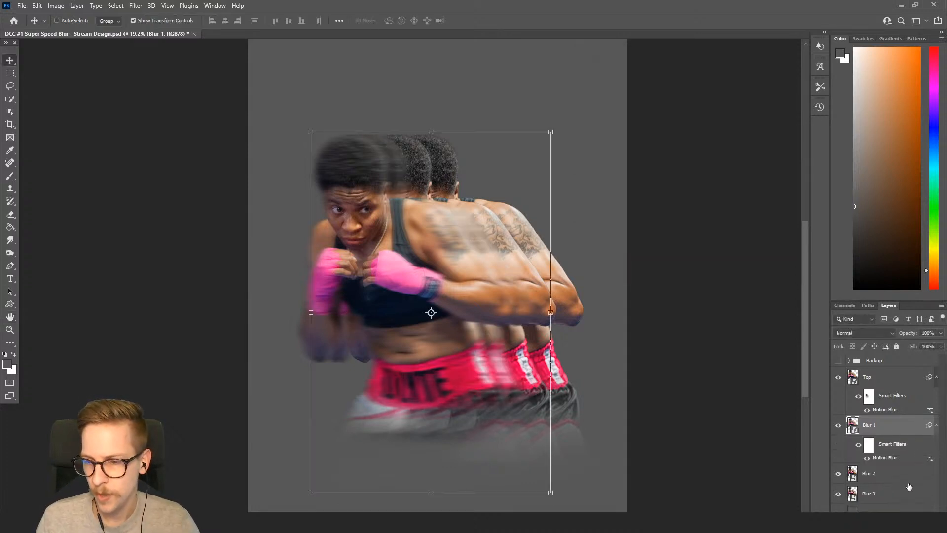
Apply a Motion Blur smart filter to the Blur 2 layer with an angle of 0° and a distance of 200 pixels.
{"action": "left_click", "coordinate": [897, 472]}
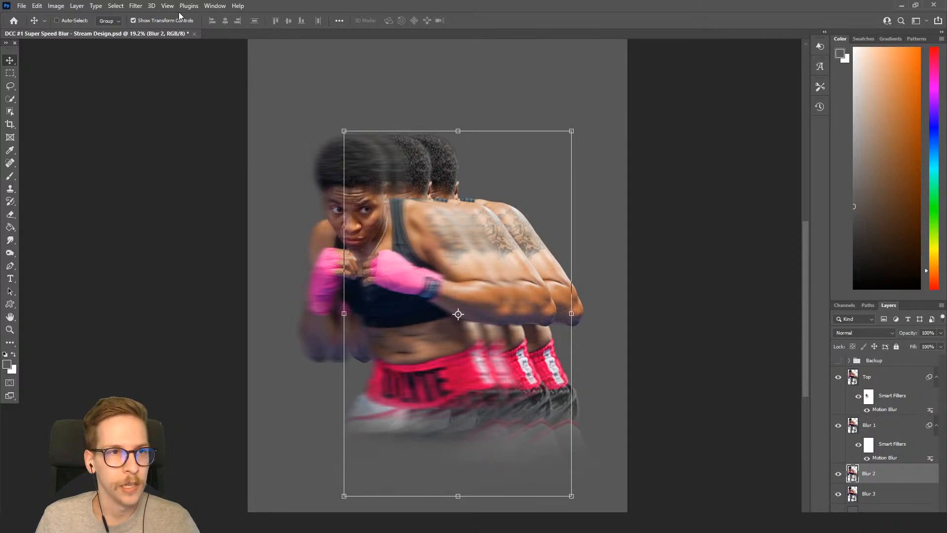
{"action": "left_click", "coordinate": [135, 5]}
{"action": "left_click", "coordinate": [148, 13]}
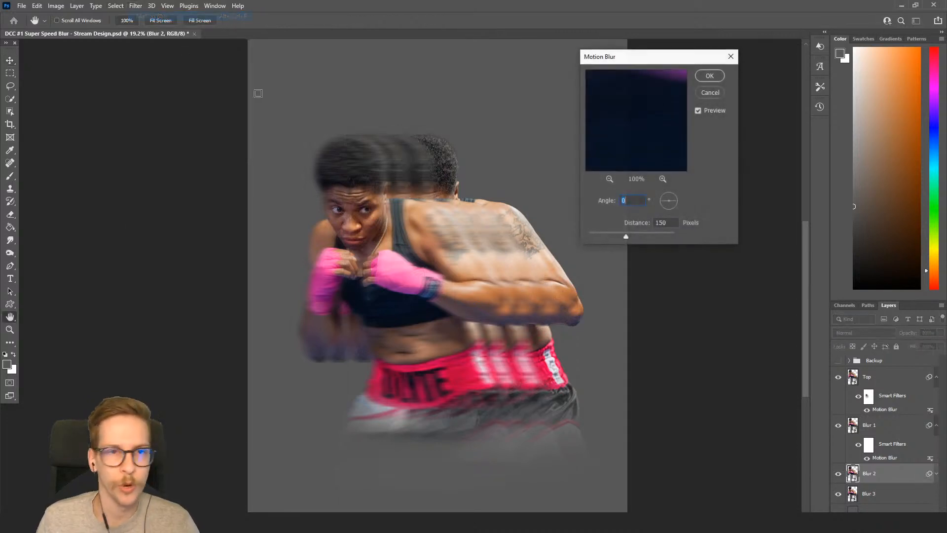
{"action": "key", "text": "Tab"}
{"action": "type", "text": "2"}
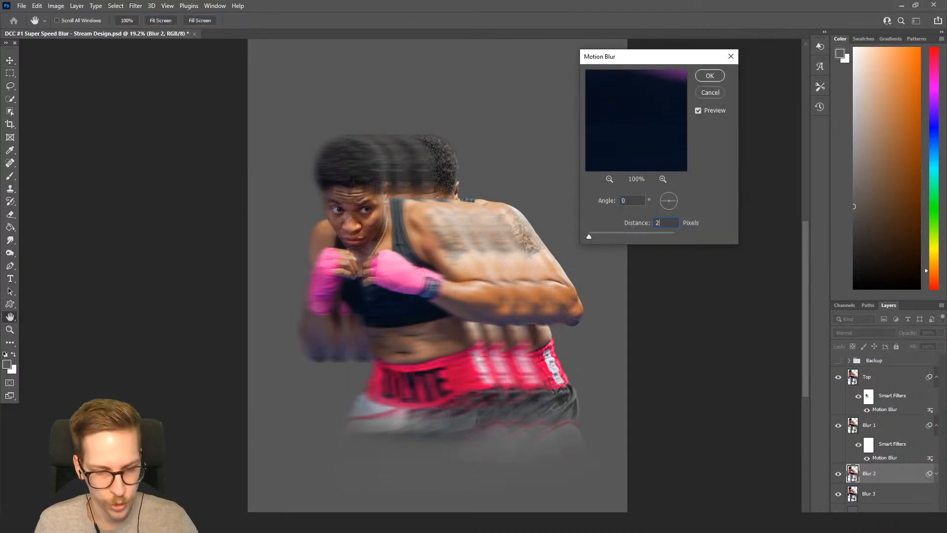
{"action": "left_click", "coordinate": [700, 76]}
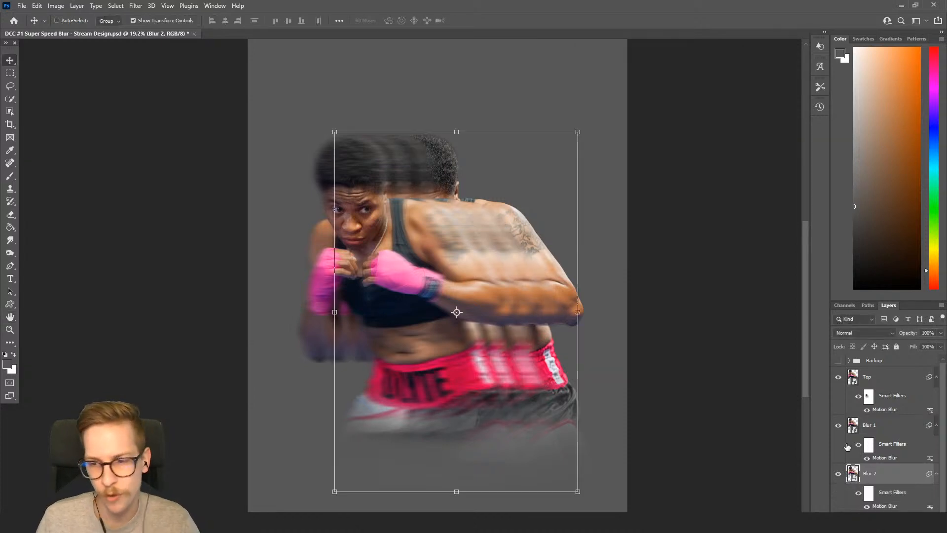
Apply a Motion Blur smart filter to the Blur 3 layer with an angle of 0° and a distance of 300 pixels.
{"action": "left_click", "coordinate": [870, 520]}
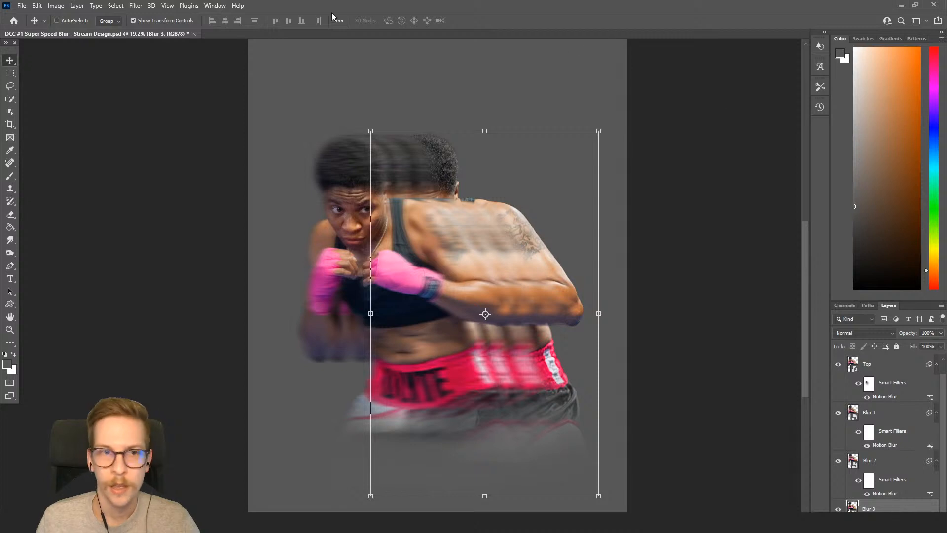
{"action": "left_click", "coordinate": [167, 5]}
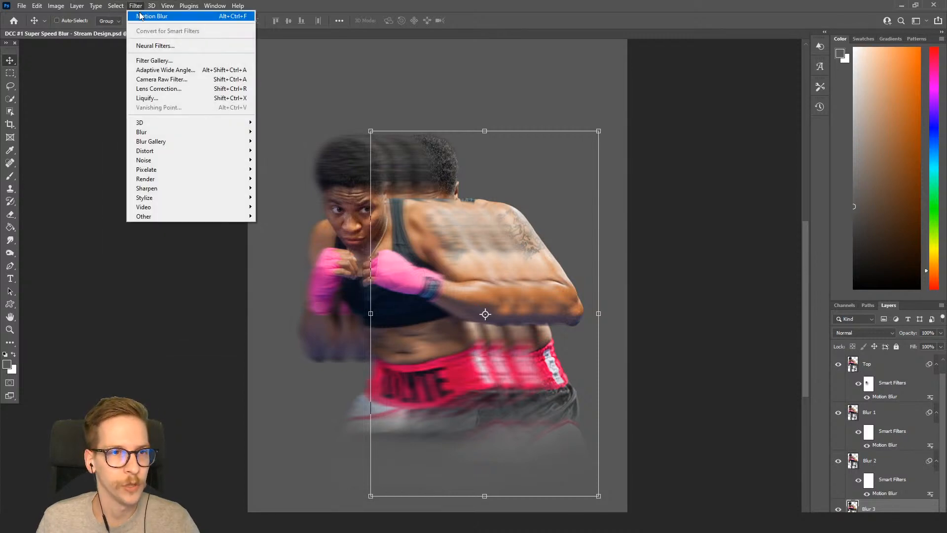
{"action": "left_click", "coordinate": [140, 16]}
{"action": "key", "text": "Tab"}
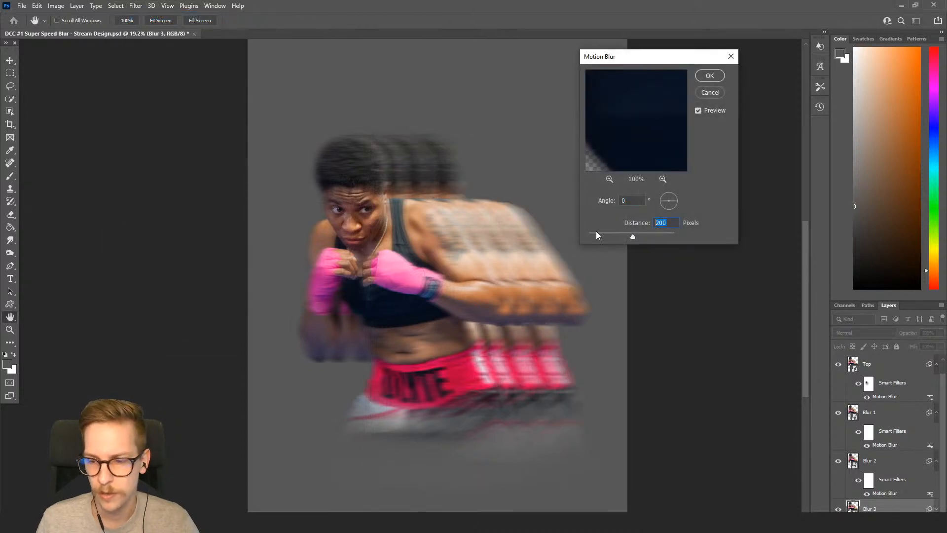
{"action": "type", "text": "300"}
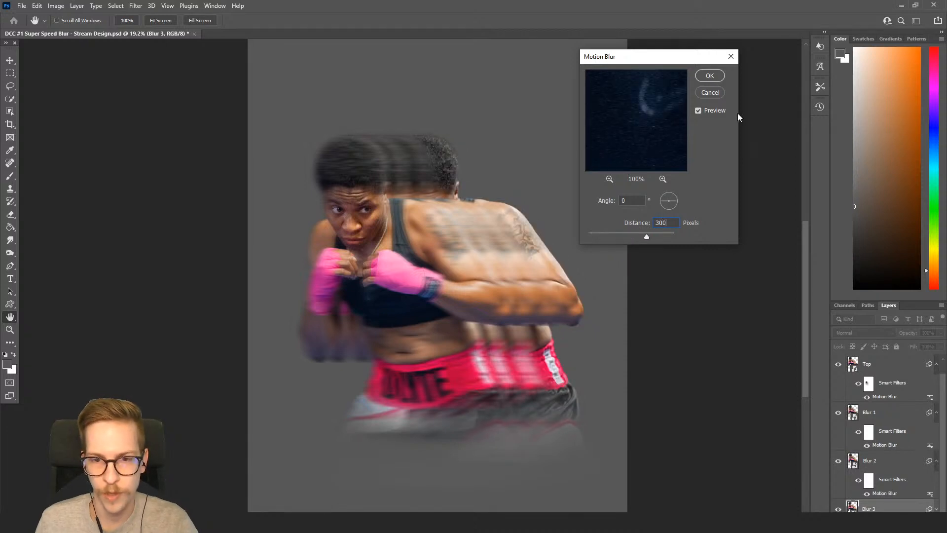
{"action": "left_click", "coordinate": [709, 76]}
{"action": "key", "text": "v"}
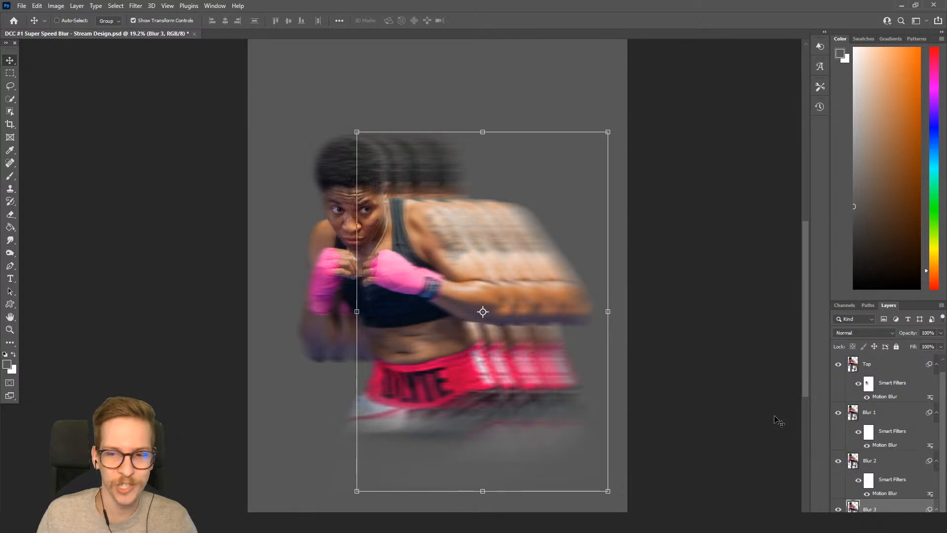
{"action": "scroll", "coordinate": [922, 451], "scroll_direction": "down", "scroll_amount": 1}
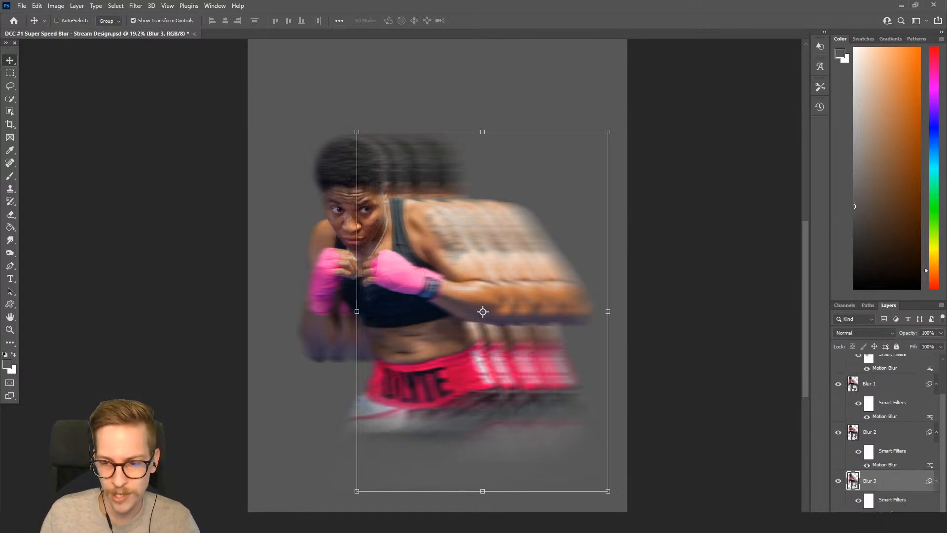
Hide the gray fill layer and reduce the Blur 3 layer's opacity to 59%, comparing the image with and without Blur 3.
{"action": "left_click", "coordinate": [838, 527]}
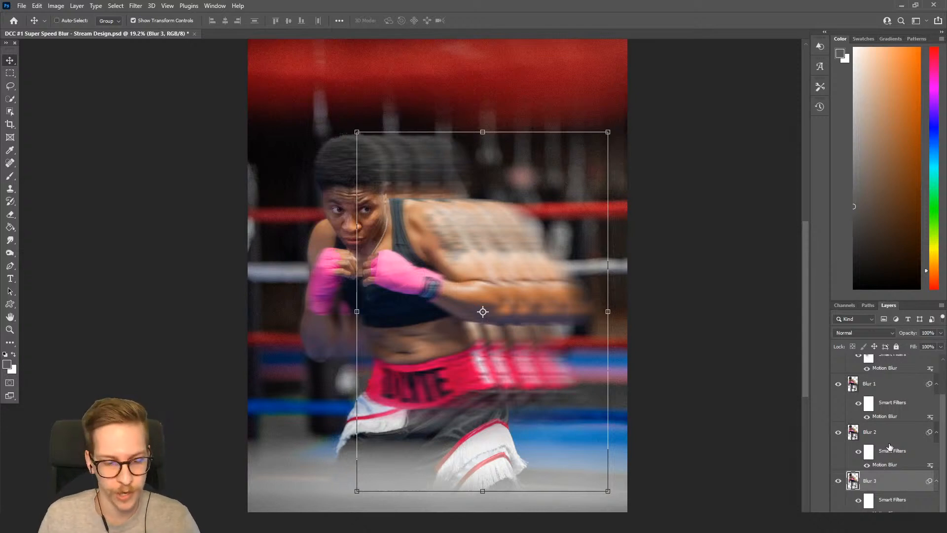
{"action": "key", "text": "b"}
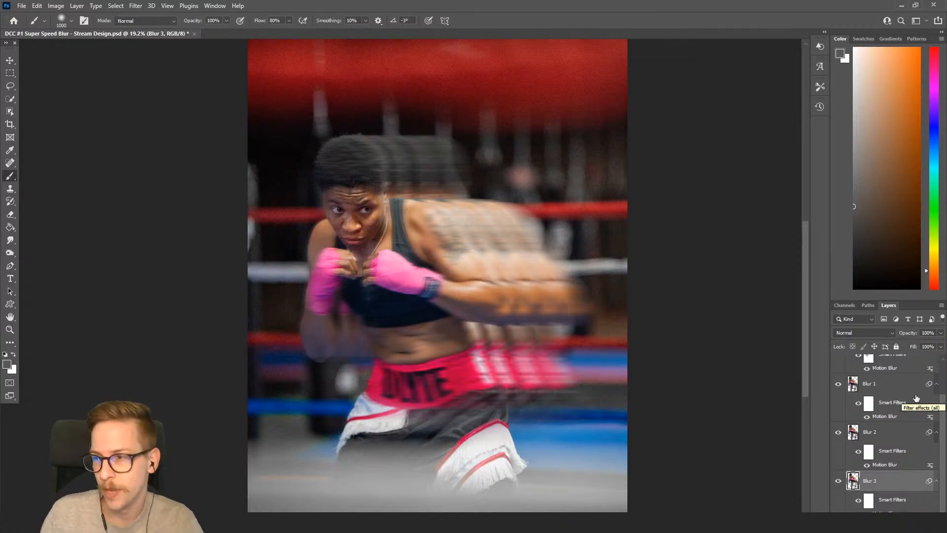
{"action": "left_click", "coordinate": [940, 333]}
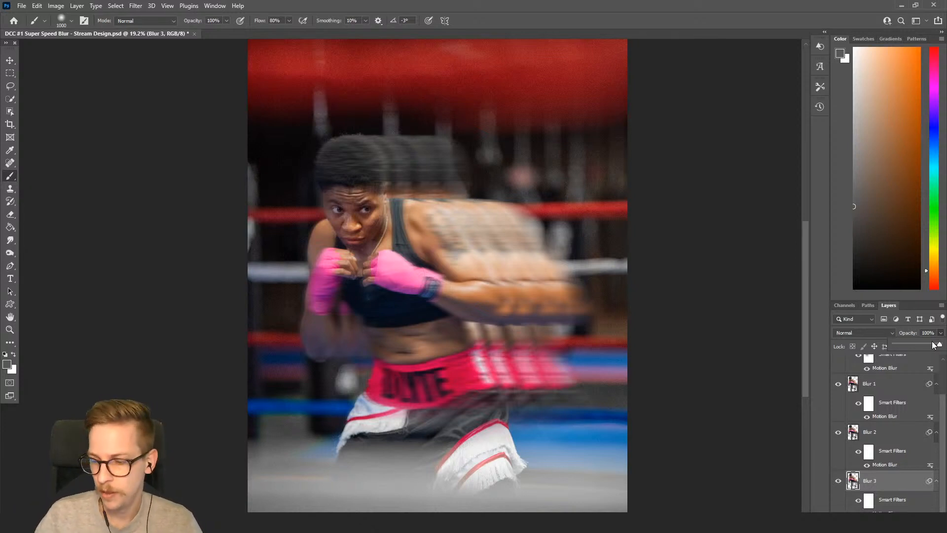
{"action": "left_click_drag", "start_coordinate": [933, 345], "coordinate": [924, 346]}
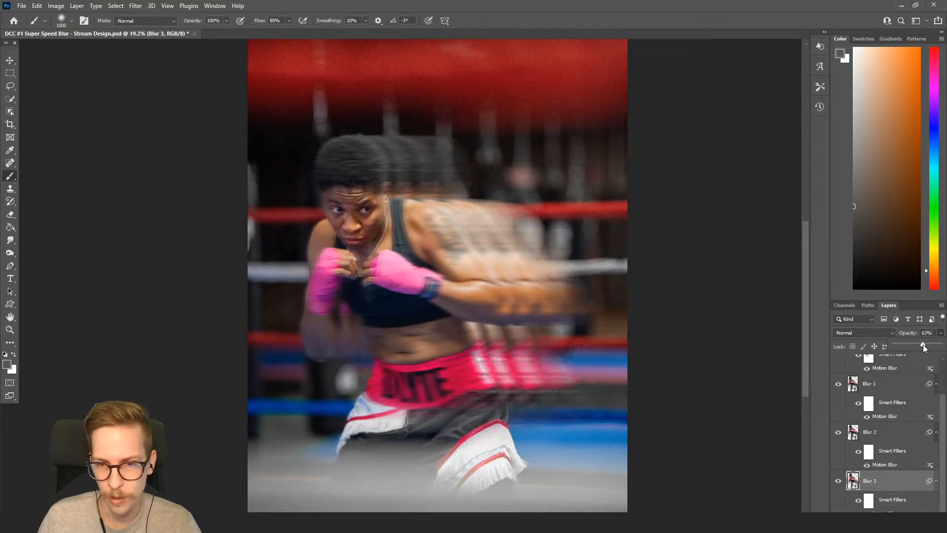
{"action": "left_click", "coordinate": [837, 480]}
{"action": "left_click", "coordinate": [837, 481]}
{"action": "left_click", "coordinate": [837, 480]}
{"action": "left_click", "coordinate": [837, 481]}
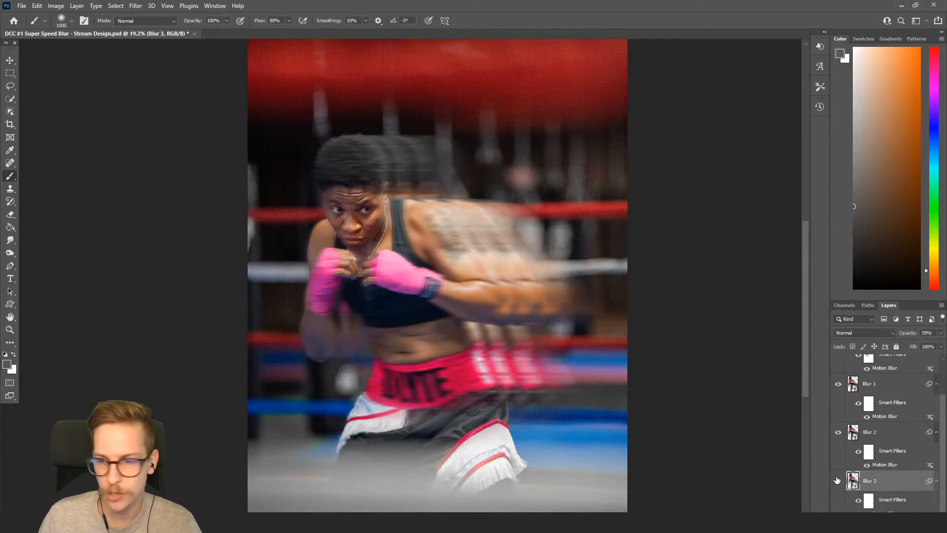
Reduce the opacity of the Blur 2 layer to 70% and of the Blur 1 layer to 79%.
{"action": "left_click", "coordinate": [891, 435]}
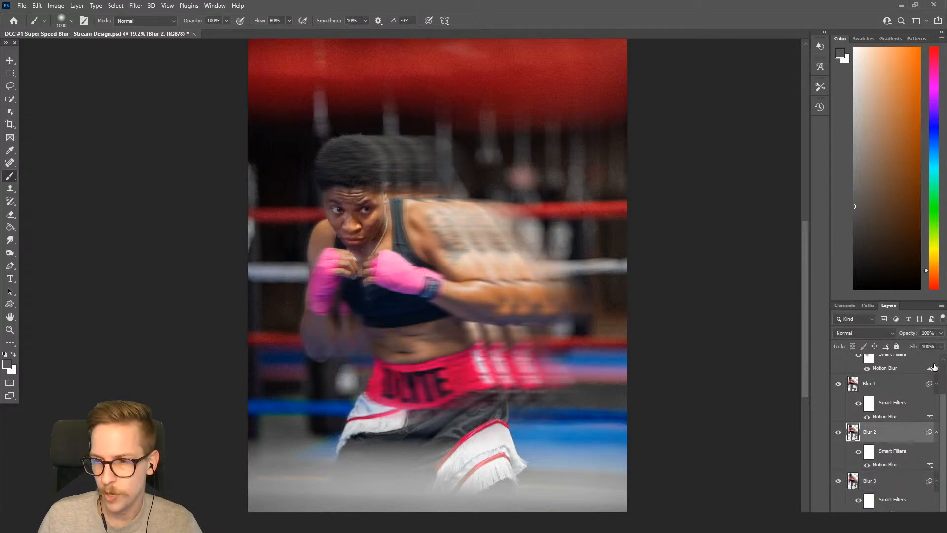
{"action": "left_click", "coordinate": [940, 333]}
{"action": "left_click_drag", "start_coordinate": [935, 346], "coordinate": [931, 349]}
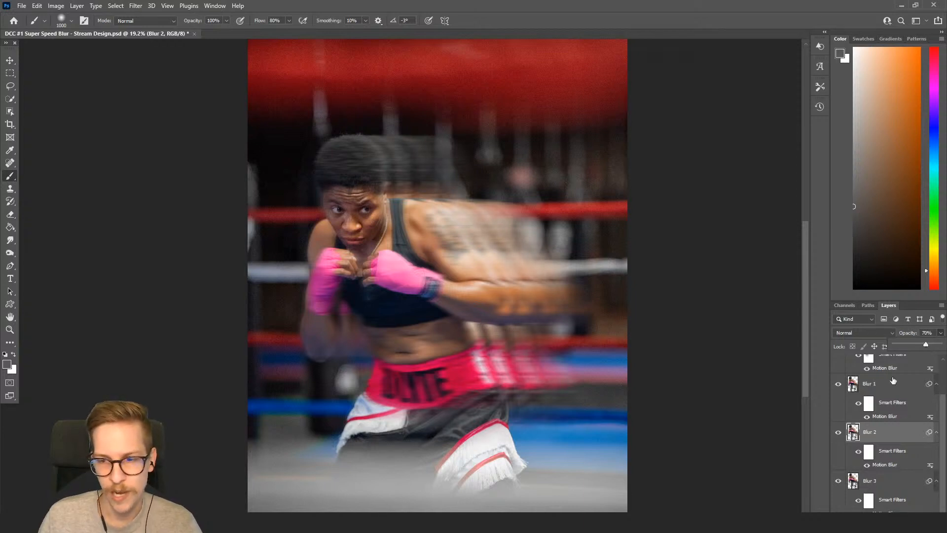
{"action": "left_click", "coordinate": [892, 383]}
{"action": "left_click", "coordinate": [940, 333]}
{"action": "left_click_drag", "start_coordinate": [939, 346], "coordinate": [931, 347]}
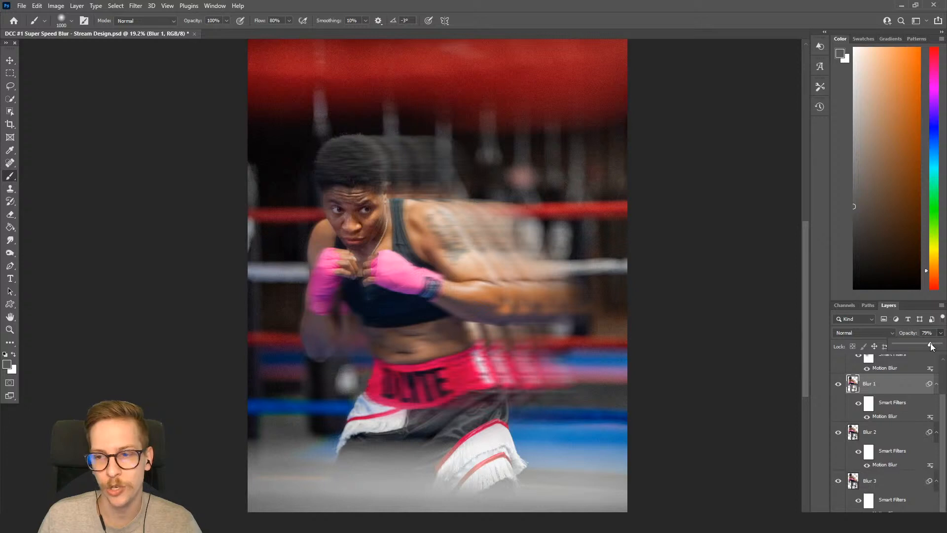
{"action": "left_click", "coordinate": [891, 385]}
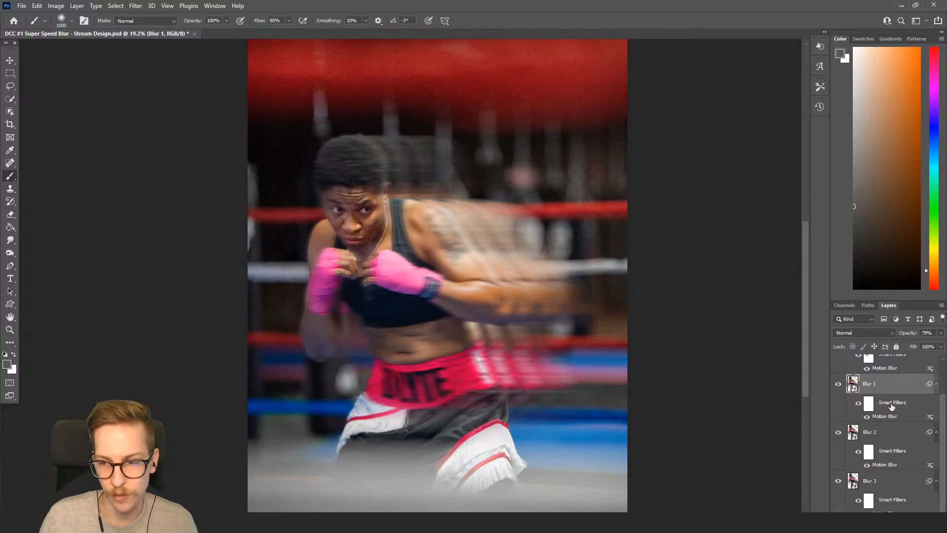
Check the Blur 1 layer's Motion Blur settings and compare the image with and without the Top layer's Motion Blur.
{"action": "double_click", "coordinate": [884, 416]}
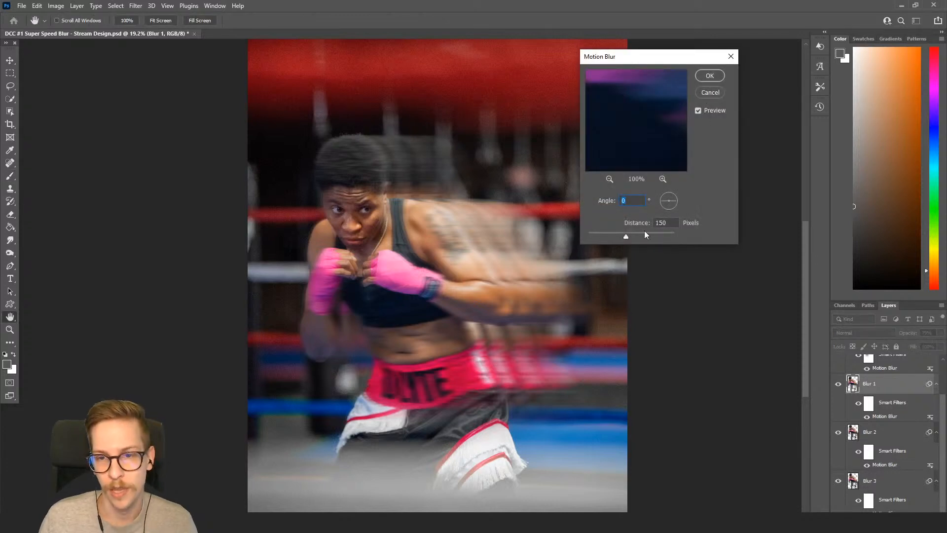
{"action": "left_click", "coordinate": [710, 94]}
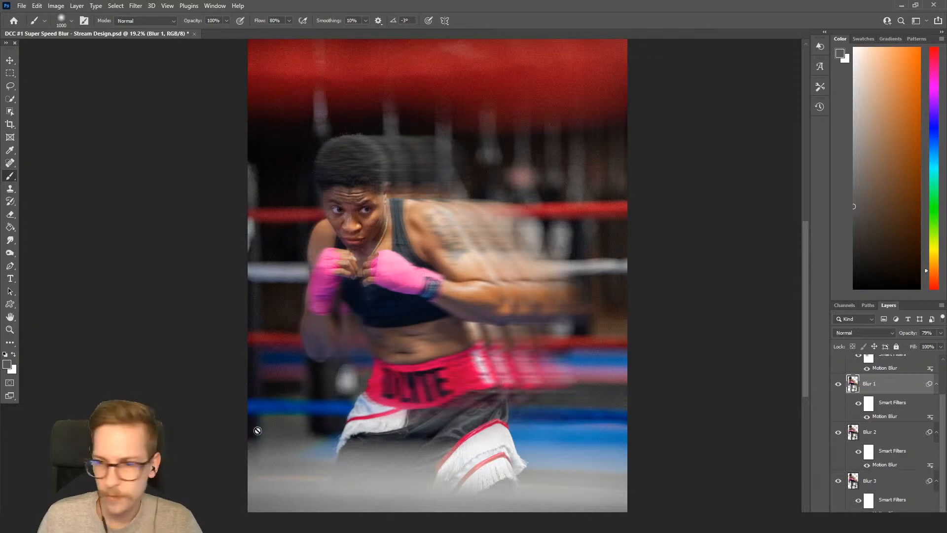
{"action": "scroll", "coordinate": [837, 389], "scroll_direction": "up", "scroll_amount": 2}
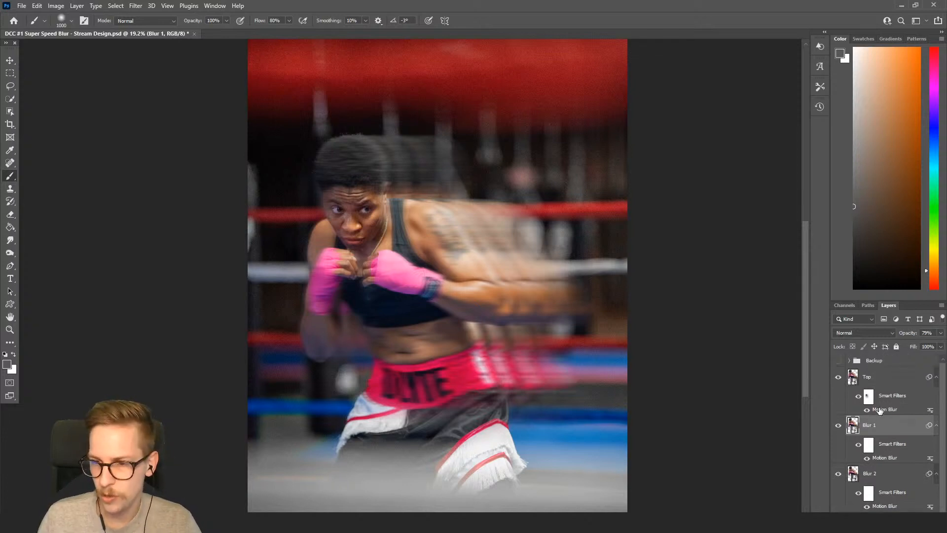
{"action": "left_click", "coordinate": [837, 378]}
{"action": "left_click", "coordinate": [836, 378]}
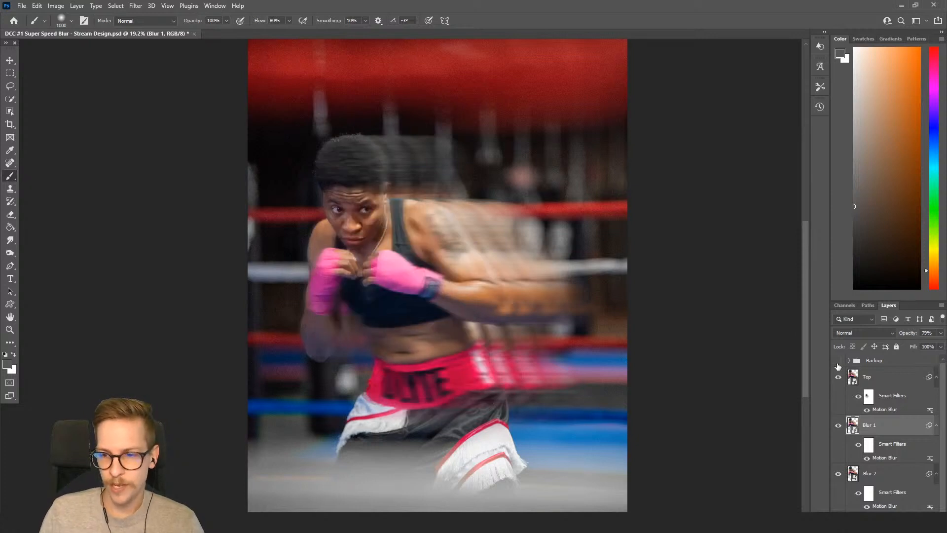
{"action": "left_click", "coordinate": [867, 409]}
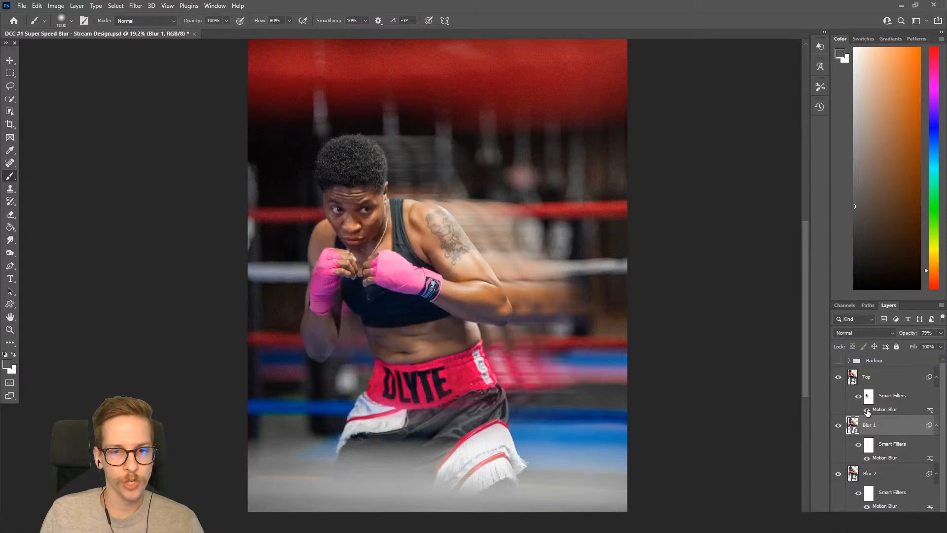
{"action": "left_click", "coordinate": [867, 410]}
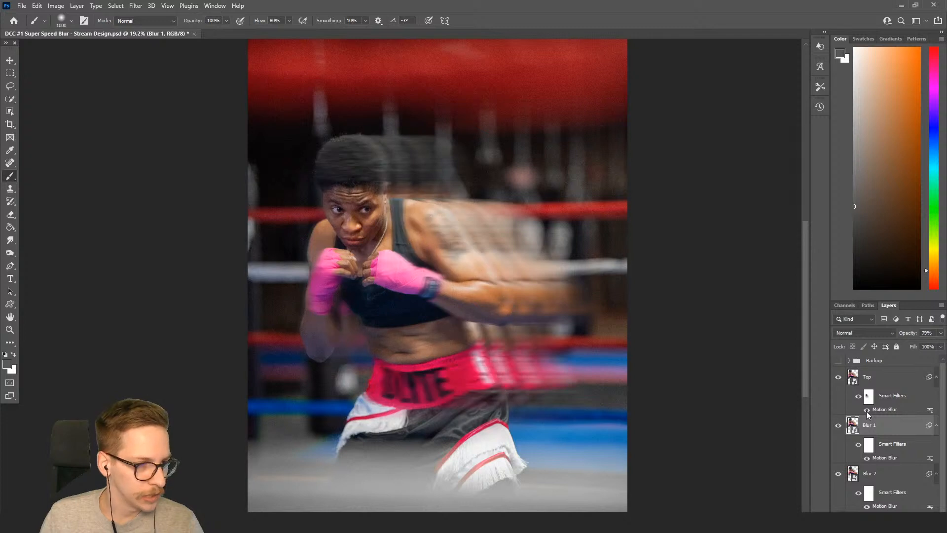
{"action": "left_click", "coordinate": [867, 410]}
{"action": "left_click", "coordinate": [867, 410]}
{"action": "left_click", "coordinate": [867, 410]}
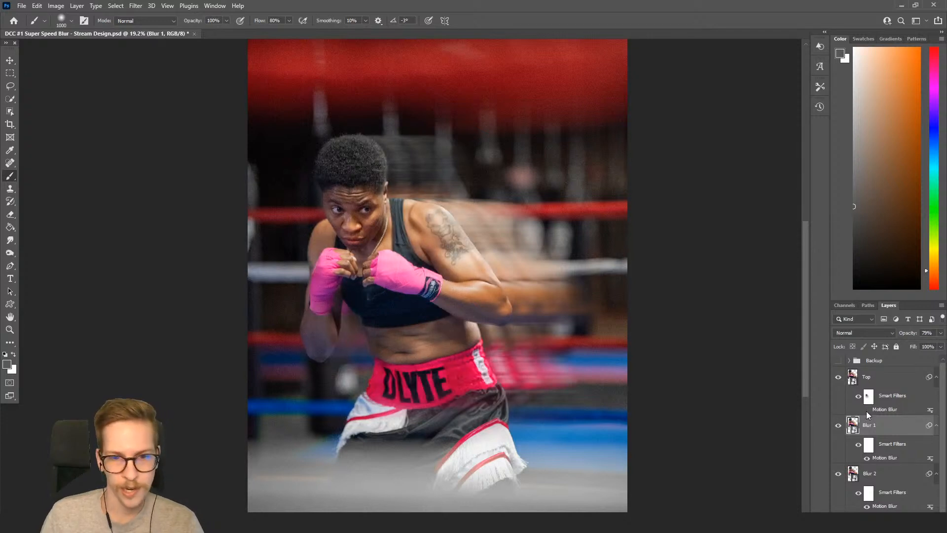
{"action": "left_click", "coordinate": [867, 410]}
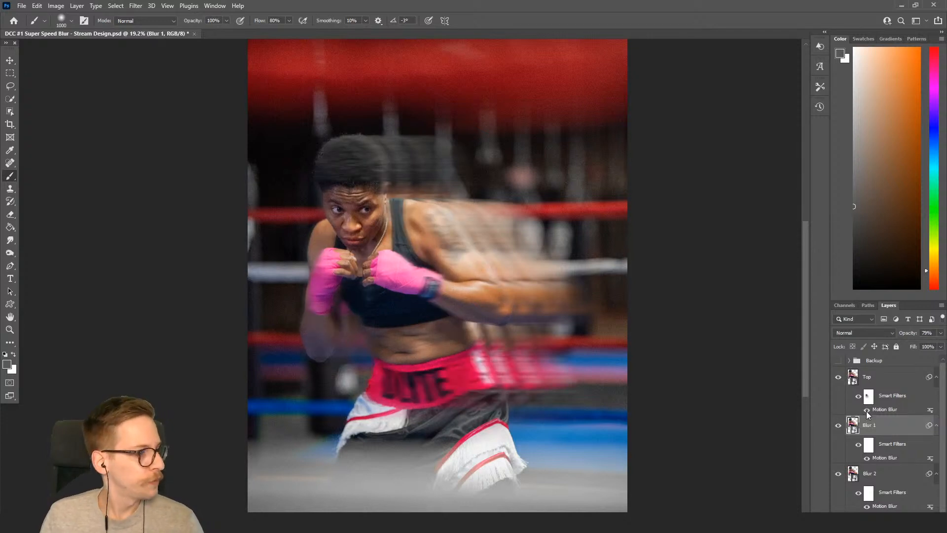
{"action": "left_click", "coordinate": [867, 410]}
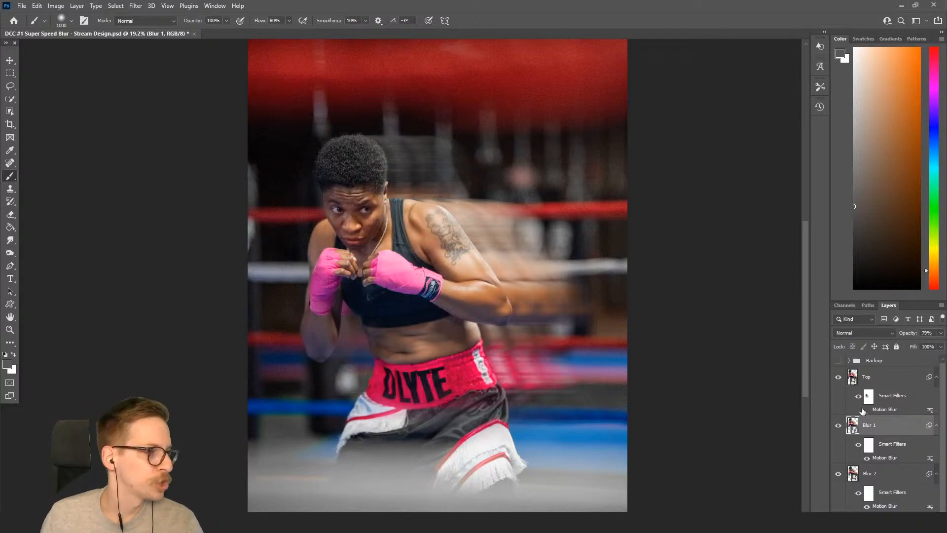
{"action": "left_click", "coordinate": [862, 411]}
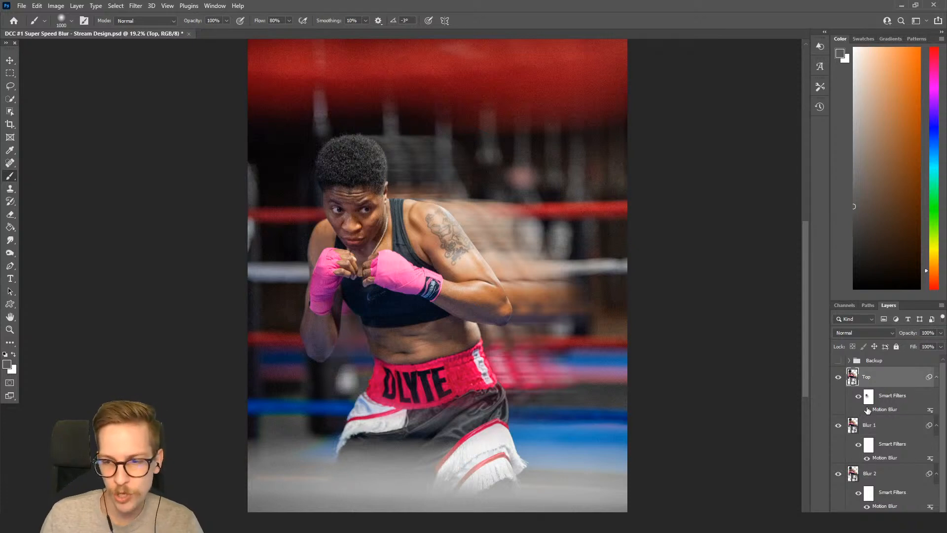
{"action": "left_click", "coordinate": [866, 409]}
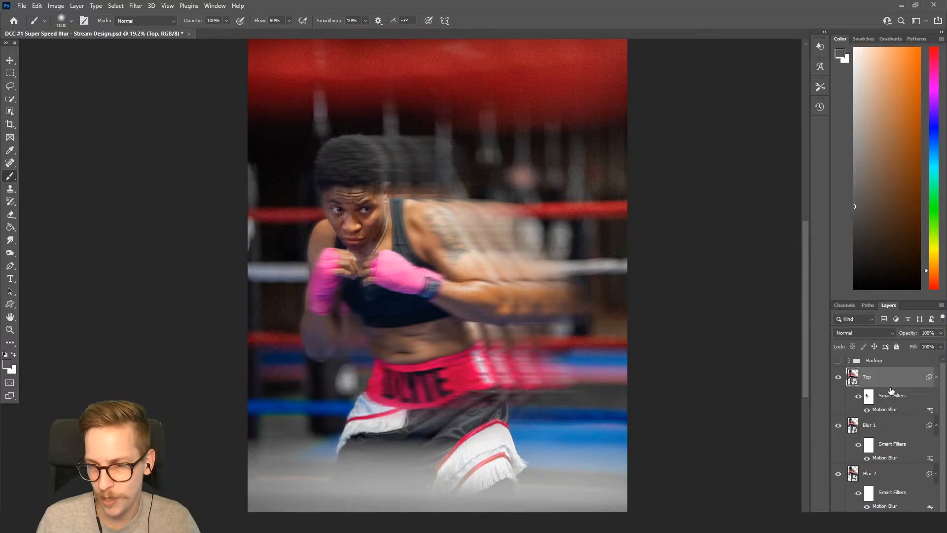
Duplicate Layer 1 copy 2 inside the Backup group and move the original out of the group, directly above the Top layer.
{"action": "left_click", "coordinate": [853, 361]}
{"action": "left_click", "coordinate": [850, 360]}
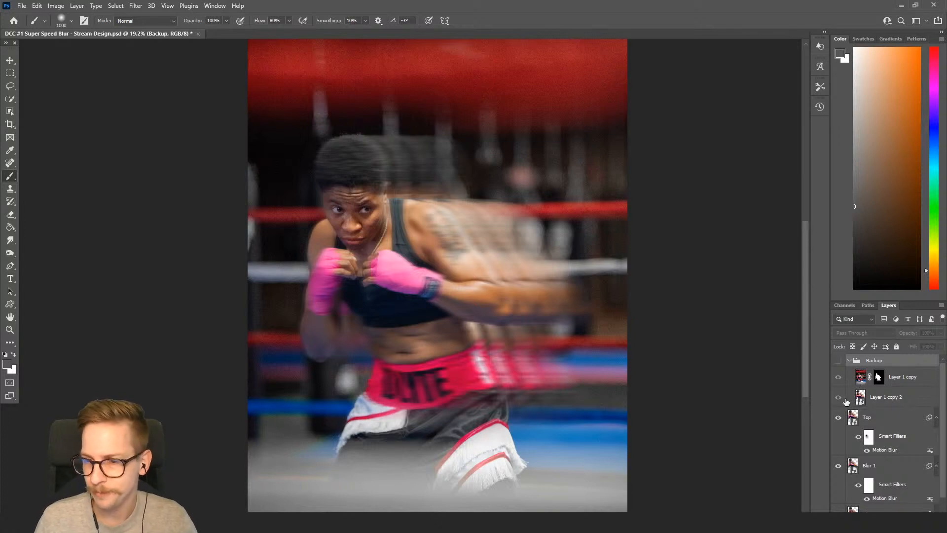
{"action": "left_click", "coordinate": [839, 360]}
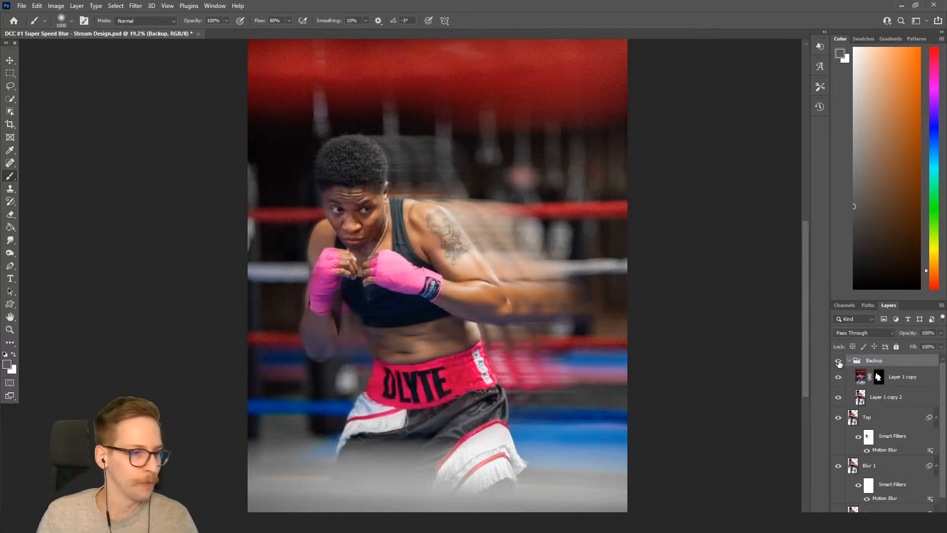
{"action": "left_click", "coordinate": [838, 360]}
{"action": "left_click", "coordinate": [895, 404]}
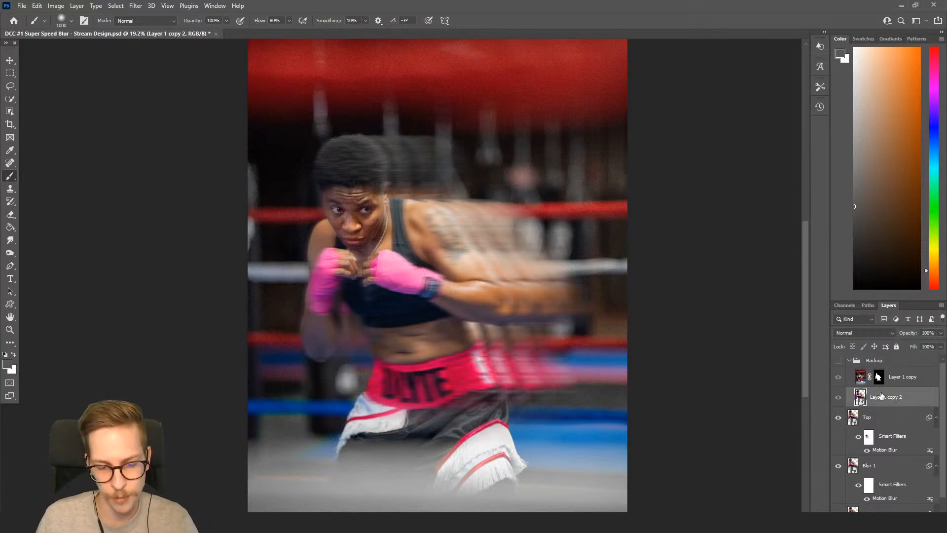
{"action": "key", "text": "ctrl+j"}
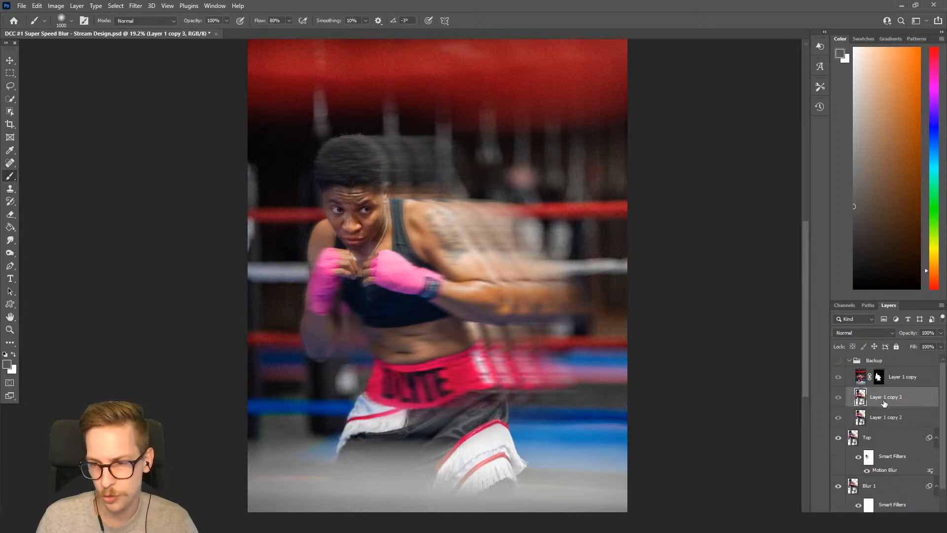
{"action": "left_click_drag", "start_coordinate": [885, 419], "coordinate": [888, 433]}
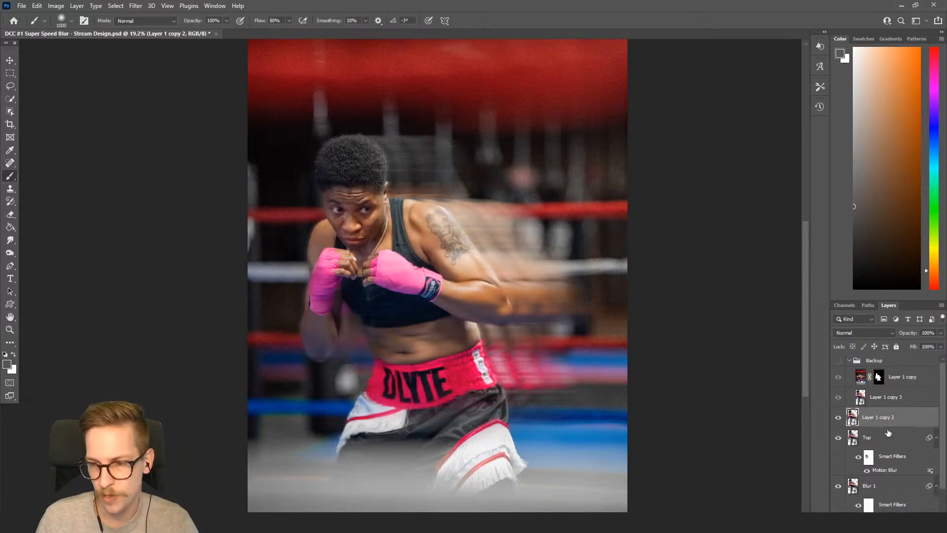
{"action": "left_click", "coordinate": [849, 360]}
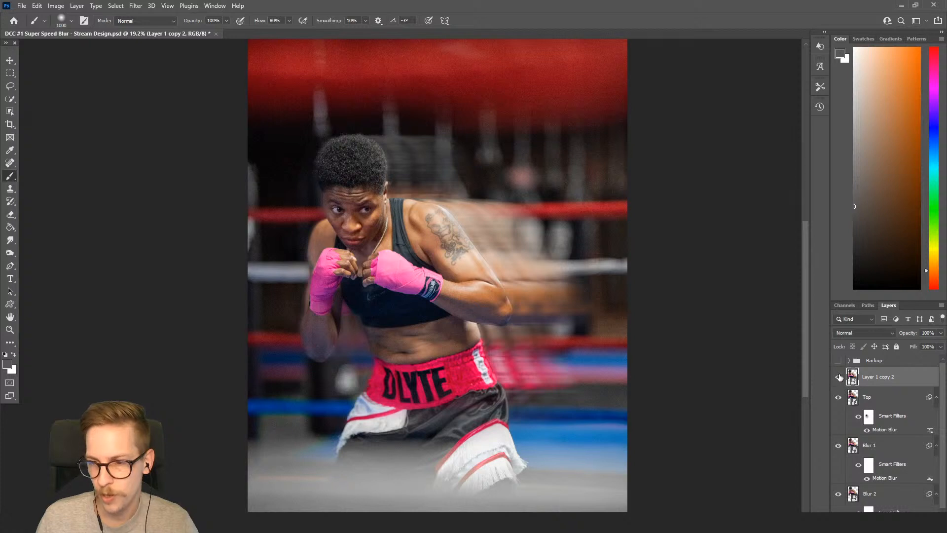
Compare the image with and without Layer 1 copy 2 and leave that layer hidden.
{"action": "left_click", "coordinate": [838, 377]}
{"action": "left_click", "coordinate": [838, 376]}
{"action": "left_click", "coordinate": [838, 376]}
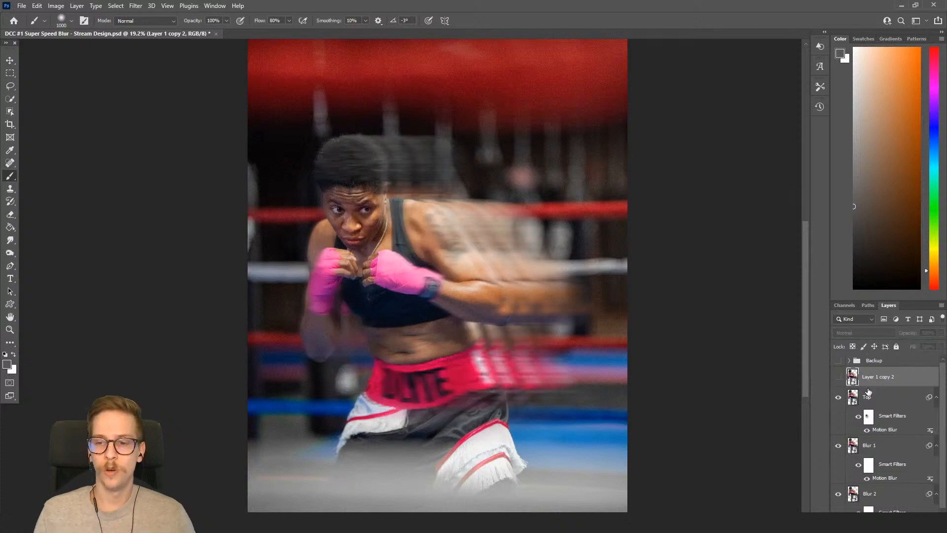
Group the Top, Blur 1, Blur 2 and Blur 3 layers and name the group Center.
{"action": "left_click", "coordinate": [896, 398]}
{"action": "scroll", "coordinate": [888, 397], "scroll_direction": "down", "scroll_amount": 1}
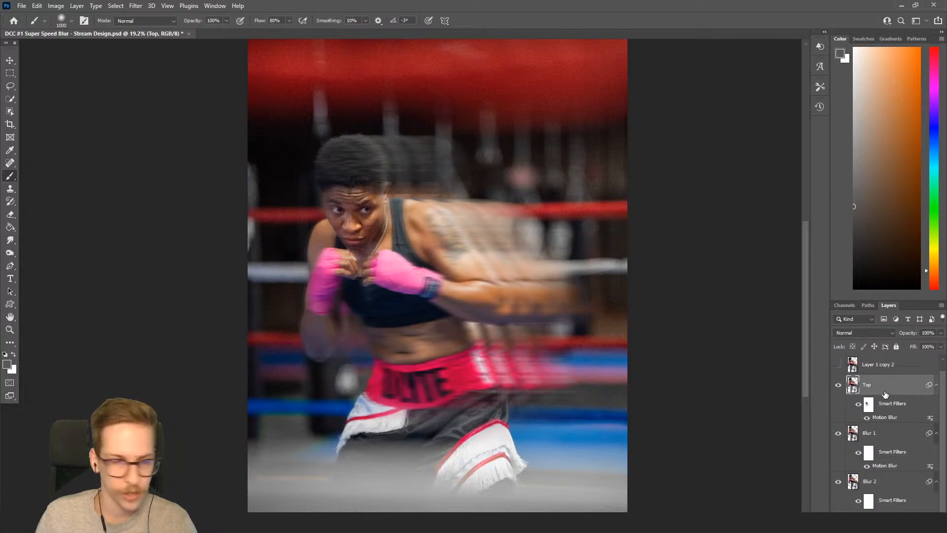
{"action": "scroll", "coordinate": [880, 394], "scroll_direction": "down", "scroll_amount": 2}
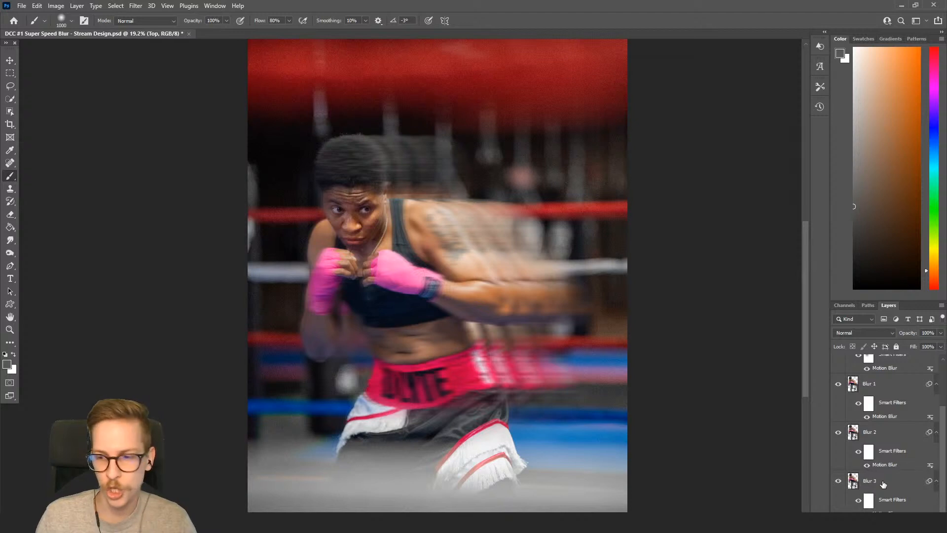
{"action": "left_click", "coordinate": [882, 484], "text": "shift"}
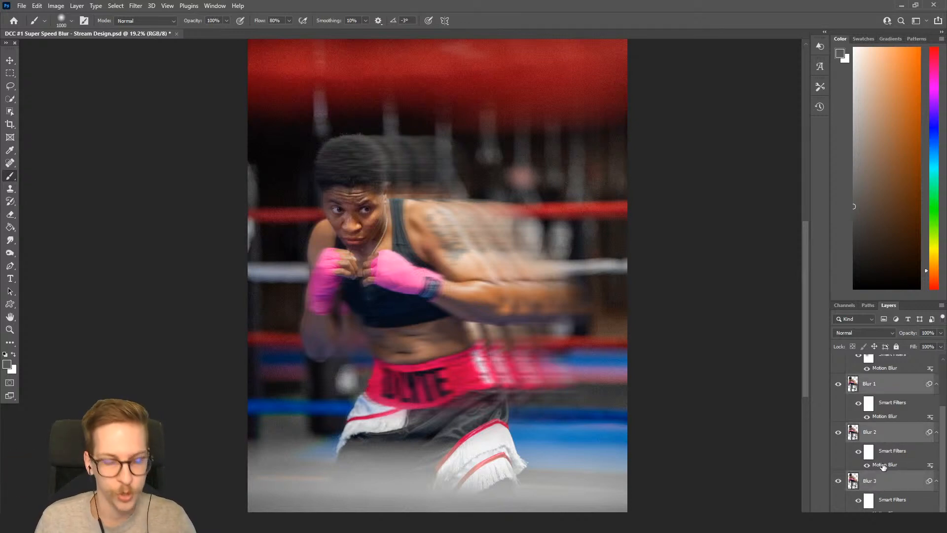
{"action": "key", "text": "ctrl+g"}
{"action": "double_click", "coordinate": [874, 393]}
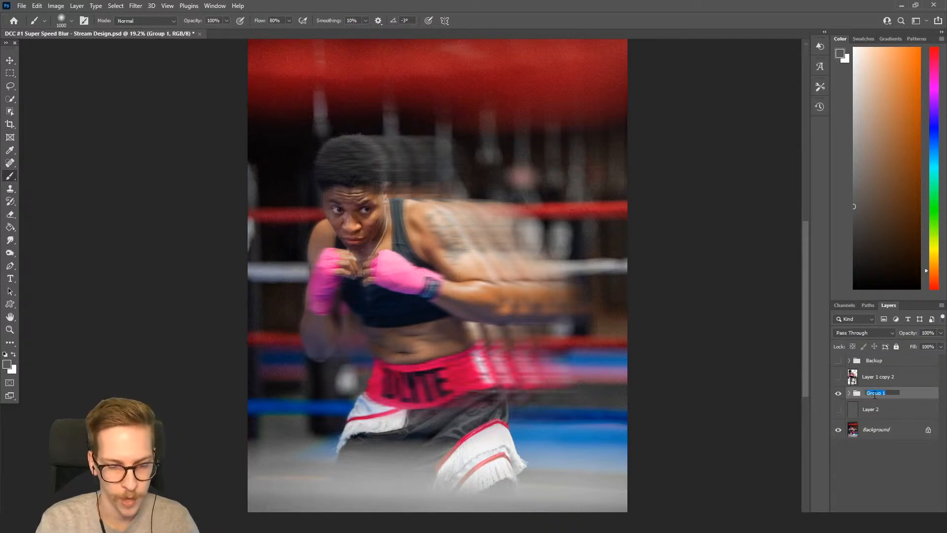
{"action": "type", "text": "Center"}
{"action": "key", "text": "Return"}
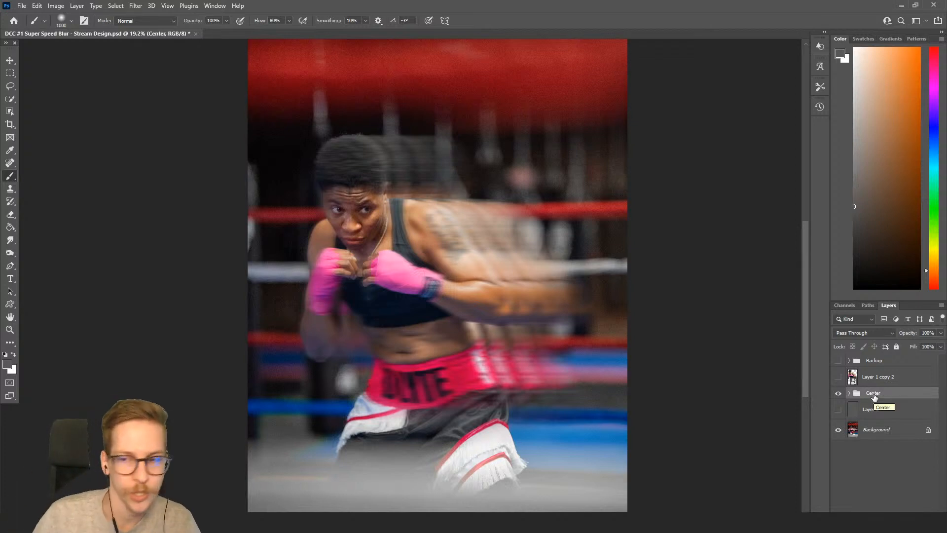
Compare the boxer image with and without the Center group's blur effect.
{"action": "left_click", "coordinate": [837, 393]}
{"action": "left_click", "coordinate": [837, 393]}
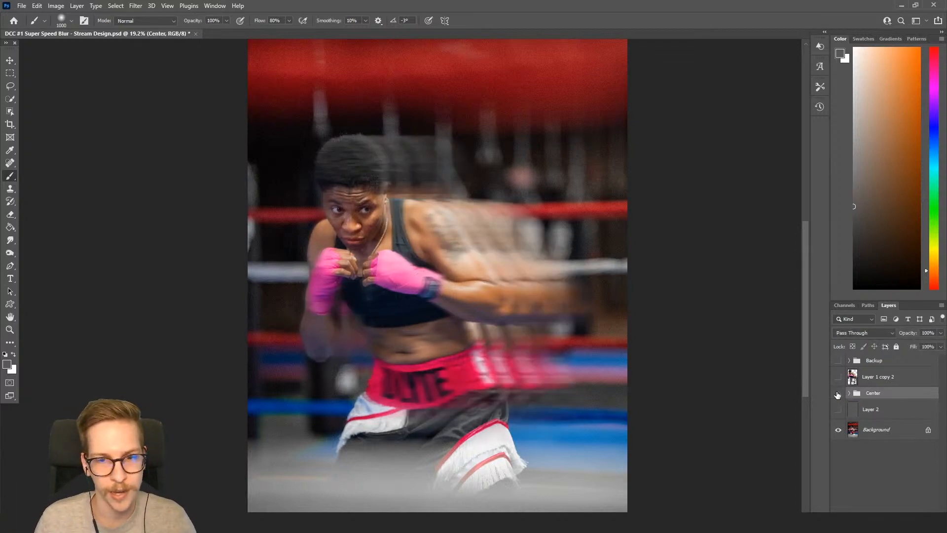
{"action": "left_click", "coordinate": [837, 393]}
{"action": "left_click", "coordinate": [838, 393]}
{"action": "left_click", "coordinate": [838, 393]}
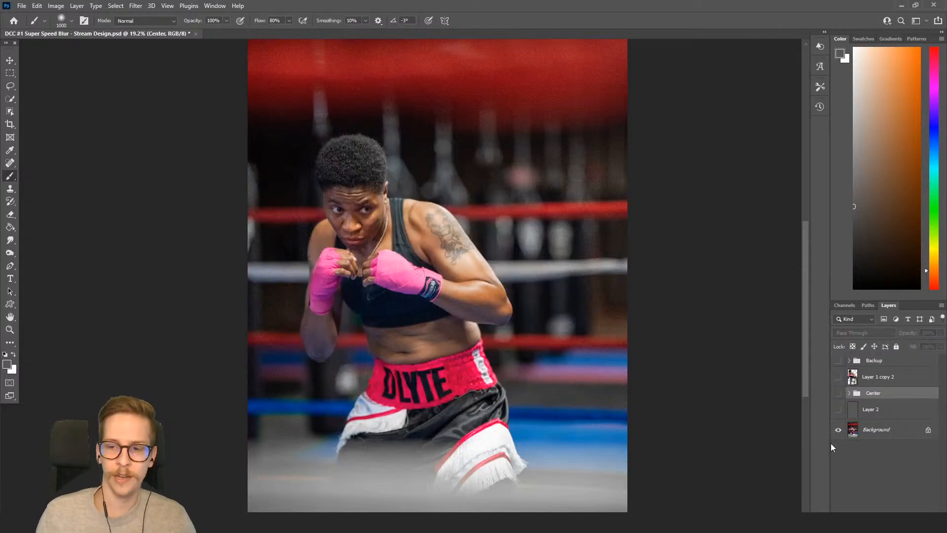
{"action": "left_click", "coordinate": [838, 393]}
{"action": "left_click", "coordinate": [838, 393]}
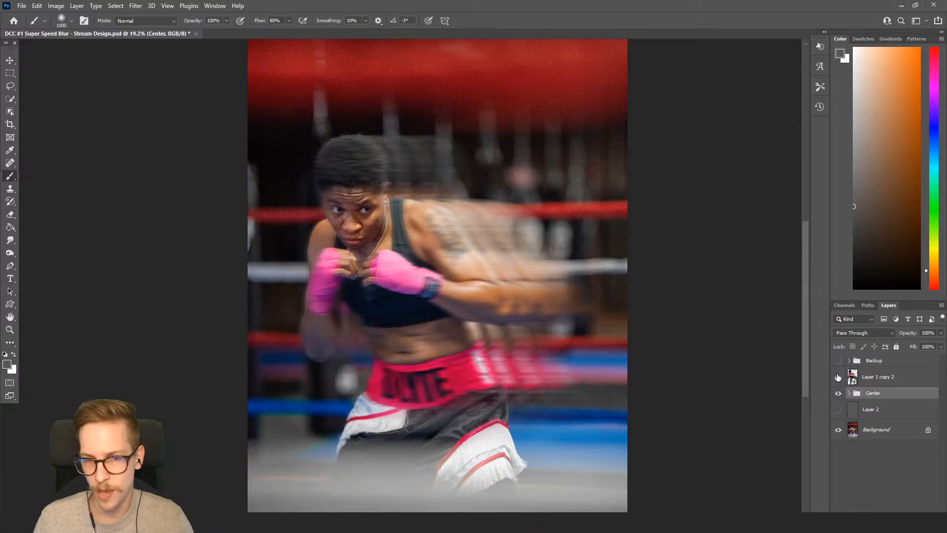
Show Layer 1 copy 2, move it below the Center group, and check its visibility against the blurred boxer.
{"action": "left_click", "coordinate": [838, 377]}
{"action": "left_click", "coordinate": [848, 380]}
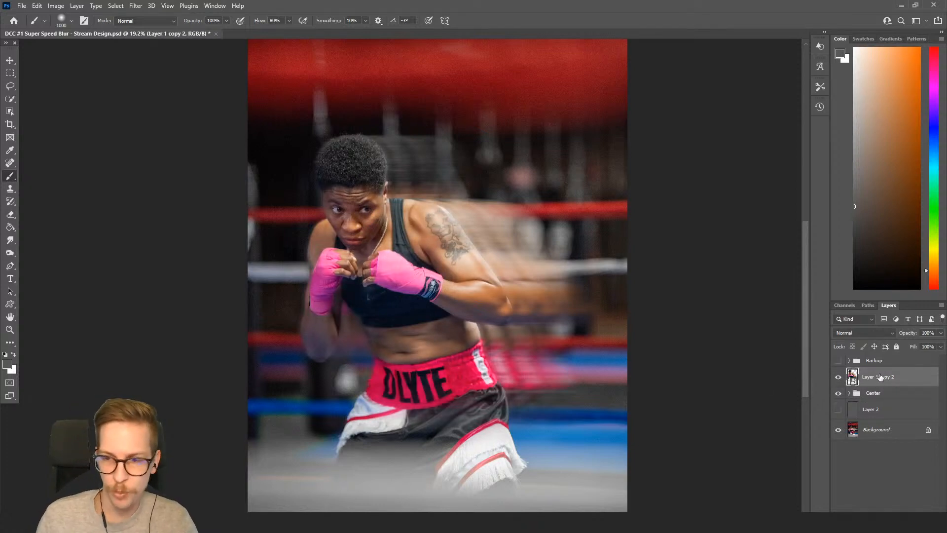
{"action": "left_click_drag", "start_coordinate": [881, 377], "coordinate": [883, 402]}
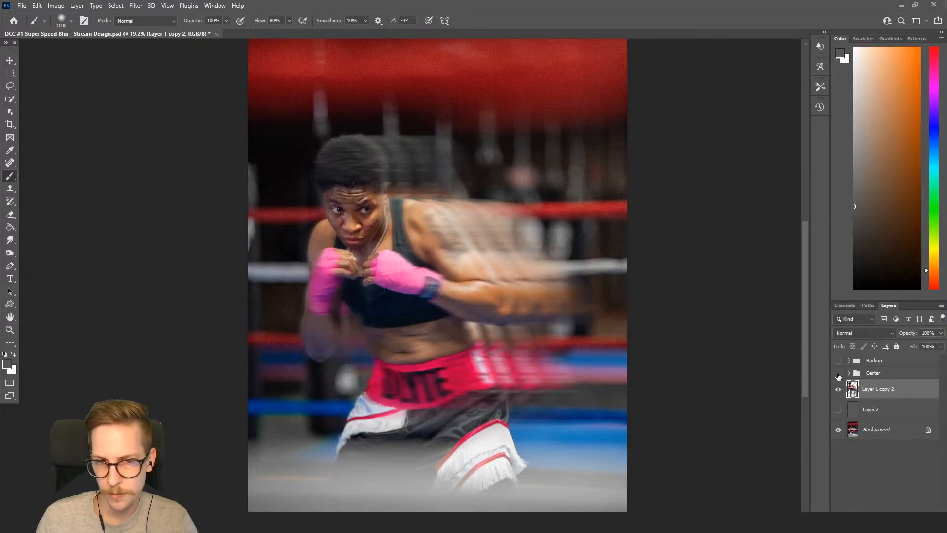
{"action": "left_click", "coordinate": [837, 389]}
{"action": "left_click", "coordinate": [837, 389]}
Rotate Layer 1 copy 2 to about -17.75° and shift it so the boxer leans out to the left behind the center figure.
{"action": "key", "text": "v"}
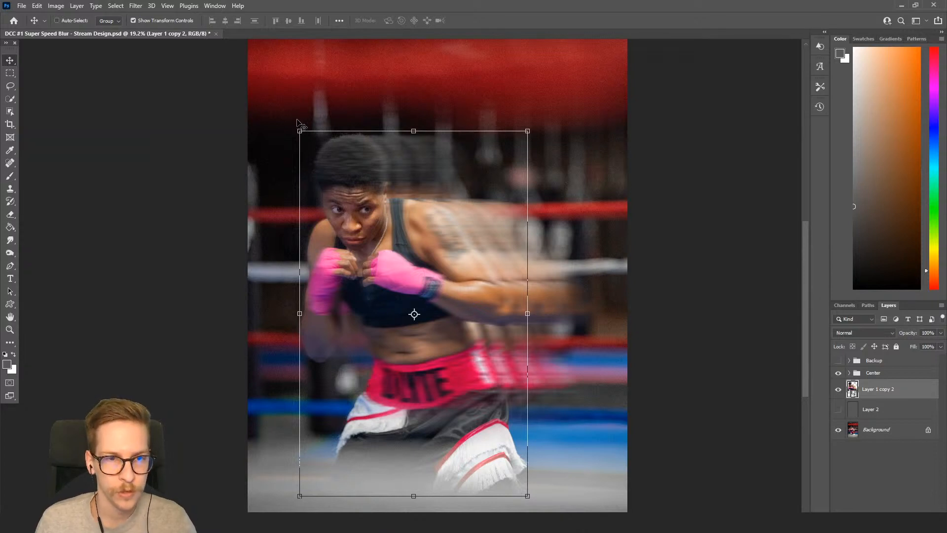
{"action": "left_click_drag", "start_coordinate": [291, 123], "coordinate": [260, 149]}
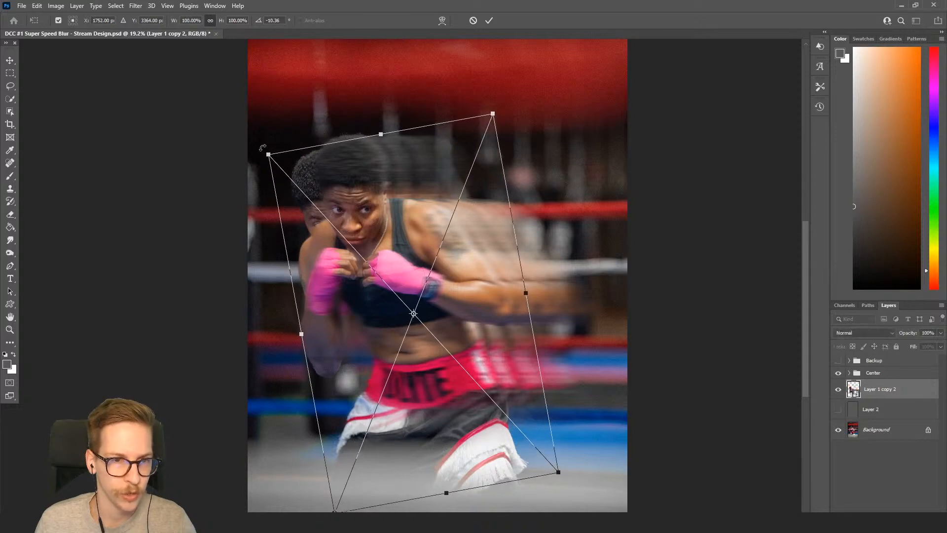
{"action": "left_click_drag", "start_coordinate": [456, 160], "coordinate": [419, 167]}
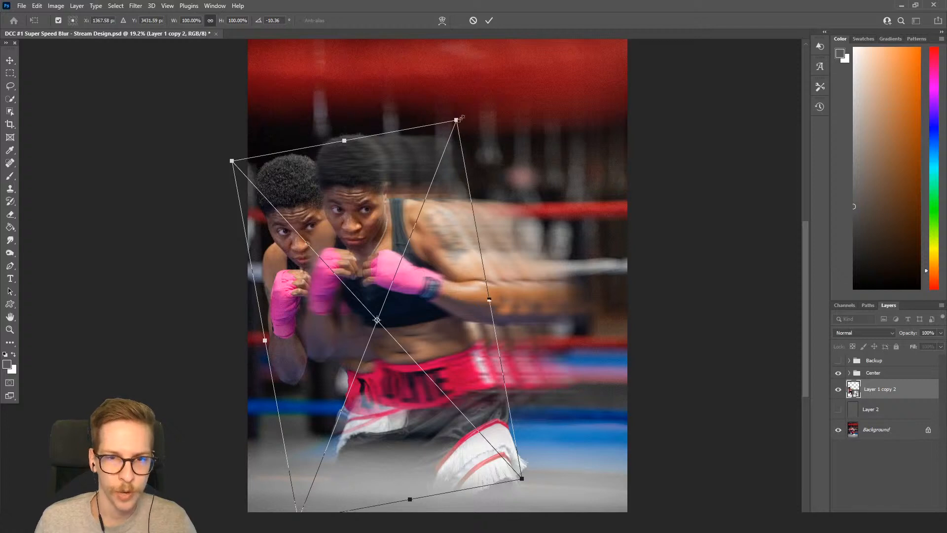
{"action": "left_click_drag", "start_coordinate": [464, 110], "coordinate": [440, 103]}
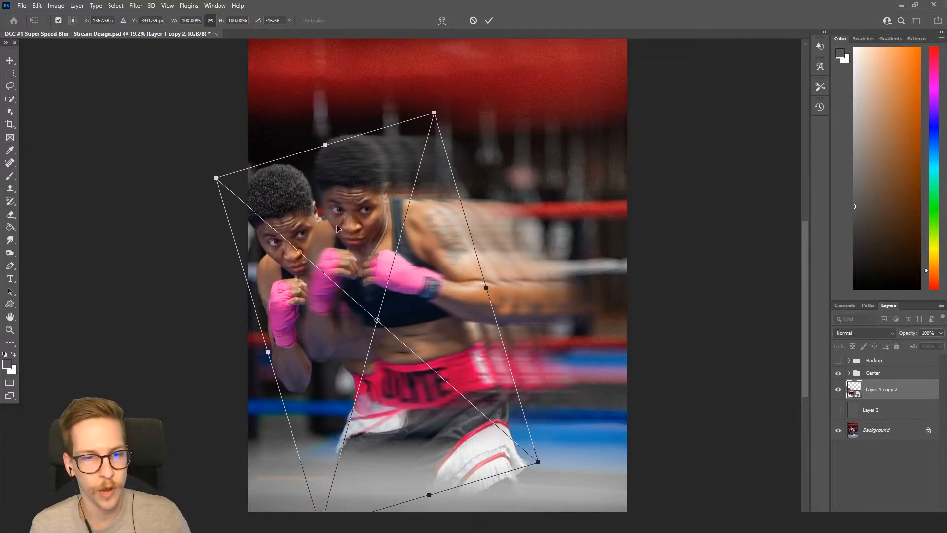
{"action": "left_click_drag", "start_coordinate": [337, 223], "coordinate": [327, 228]}
{"action": "left_click_drag", "start_coordinate": [440, 102], "coordinate": [435, 103]}
{"action": "left_click_drag", "start_coordinate": [372, 170], "coordinate": [370, 164]}
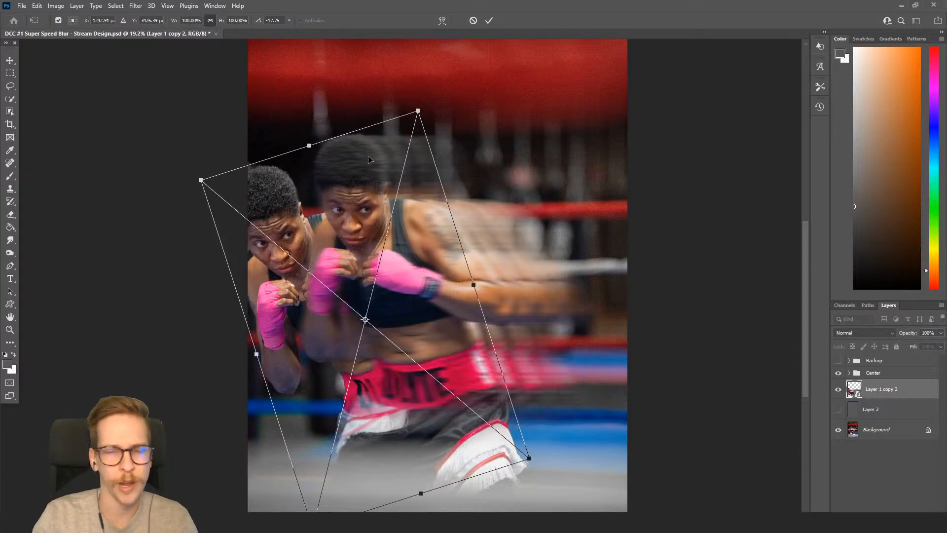
{"action": "key", "text": "Return"}
{"action": "key", "text": "b"}
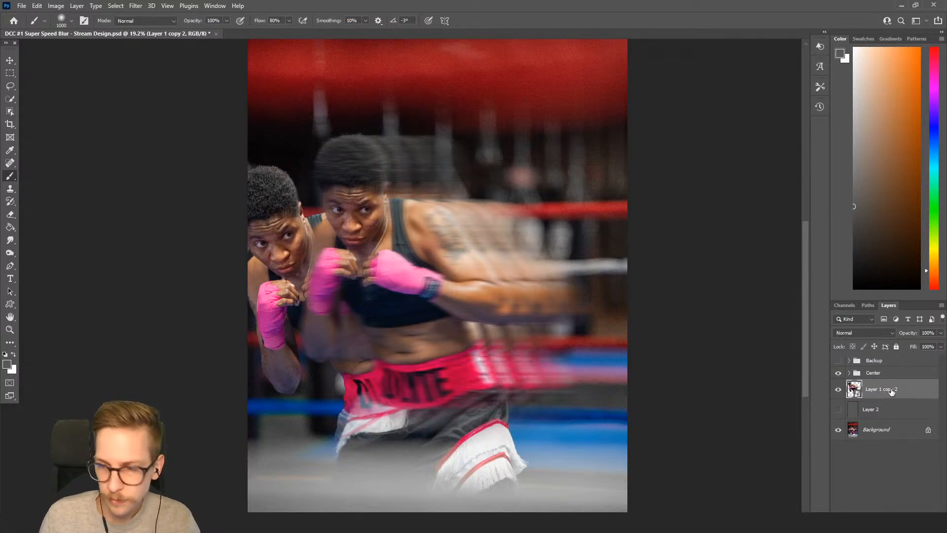
Duplicate Layer 1 copy 2 twice and stagger the two lower copies up and right toward the center boxer.
{"action": "key", "text": "ctrl+j"}
{"action": "key", "text": "ctrl+j"}
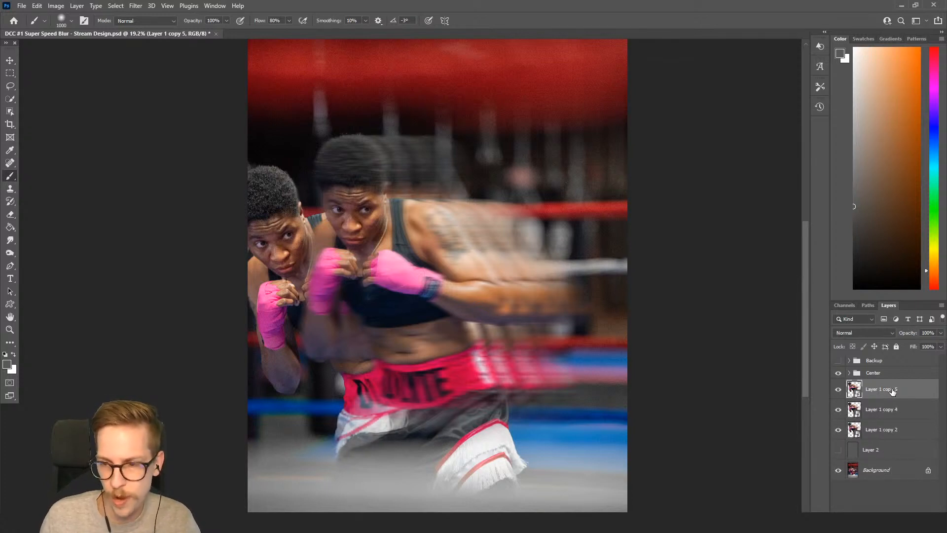
{"action": "key", "text": "v"}
{"action": "left_click_drag", "start_coordinate": [300, 239], "coordinate": [314, 234]}
{"action": "key", "text": "ctrl+z"}
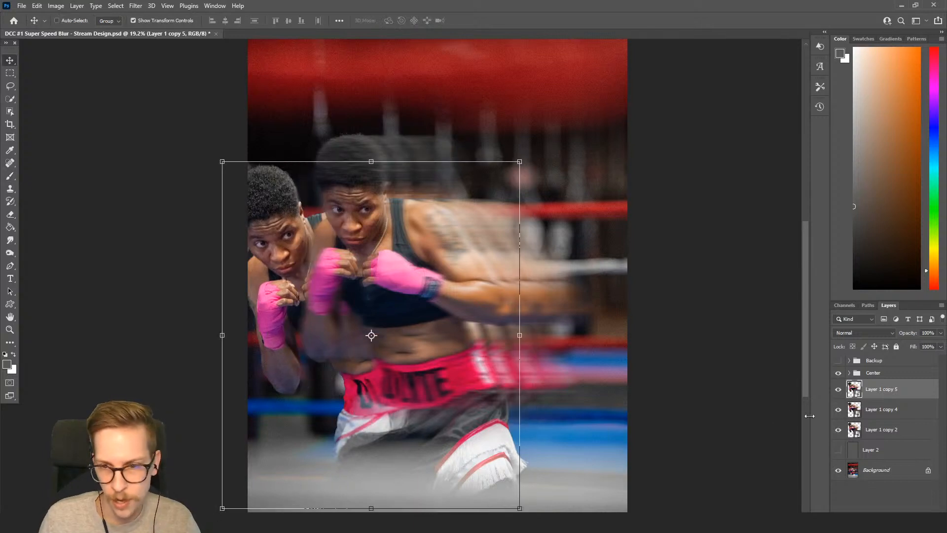
{"action": "left_click", "coordinate": [888, 411]}
{"action": "left_click_drag", "start_coordinate": [300, 272], "coordinate": [312, 247]}
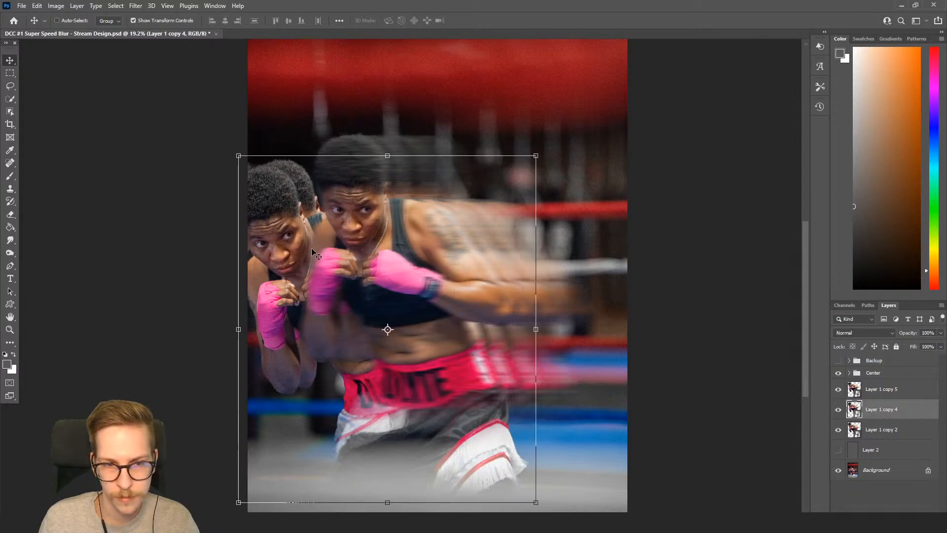
{"action": "left_click", "coordinate": [903, 433]}
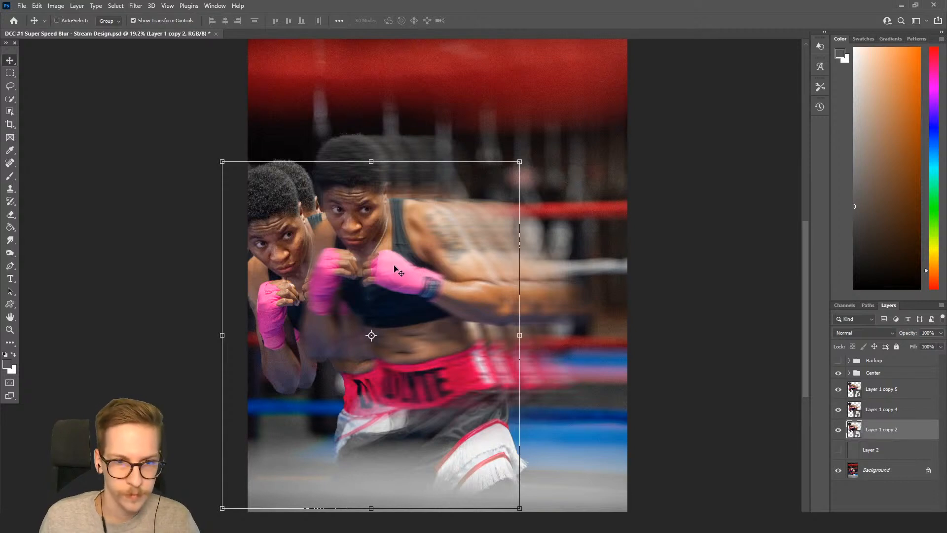
{"action": "left_click_drag", "start_coordinate": [394, 269], "coordinate": [379, 229]}
Rename the three leaning boxer layers, from the uppermost down, as Top, Blur 1 and Blur 2.
{"action": "left_click", "coordinate": [870, 393]}
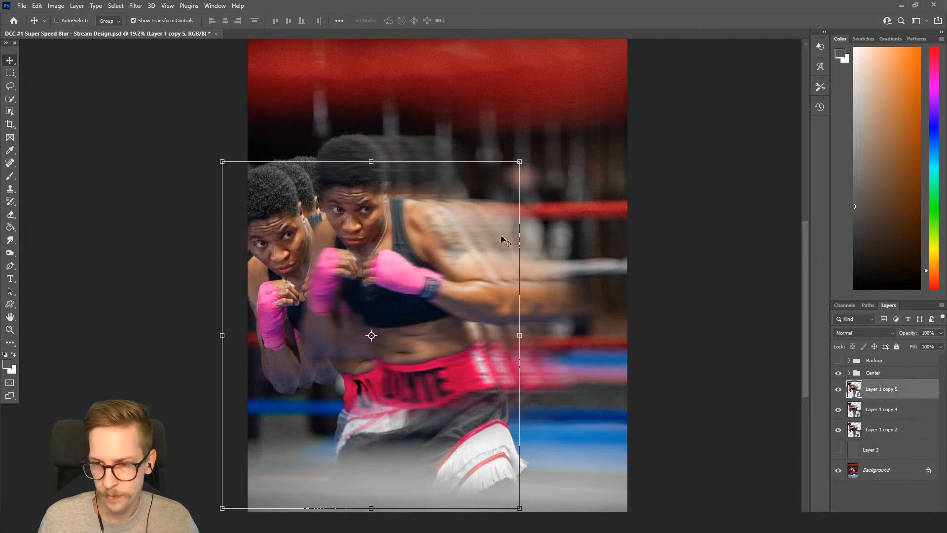
{"action": "double_click", "coordinate": [896, 389]}
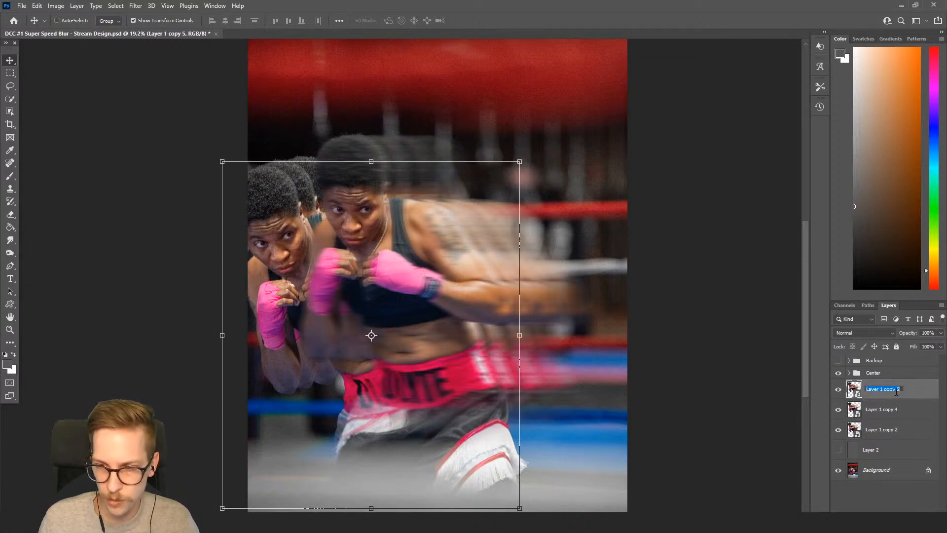
{"action": "type", "text": "Top"}
{"action": "key", "text": "Return"}
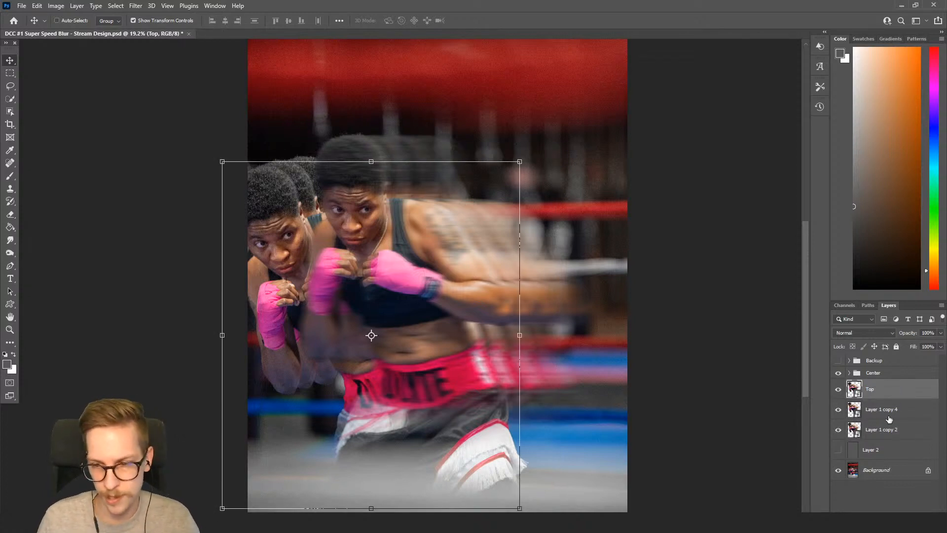
{"action": "double_click", "coordinate": [895, 408]}
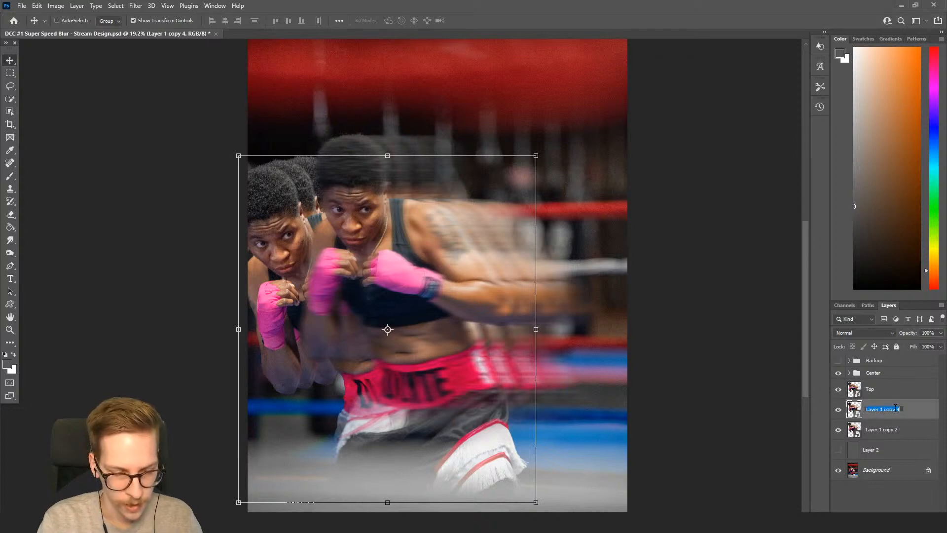
{"action": "type", "text": "Blur 1"}
{"action": "key", "text": "Return"}
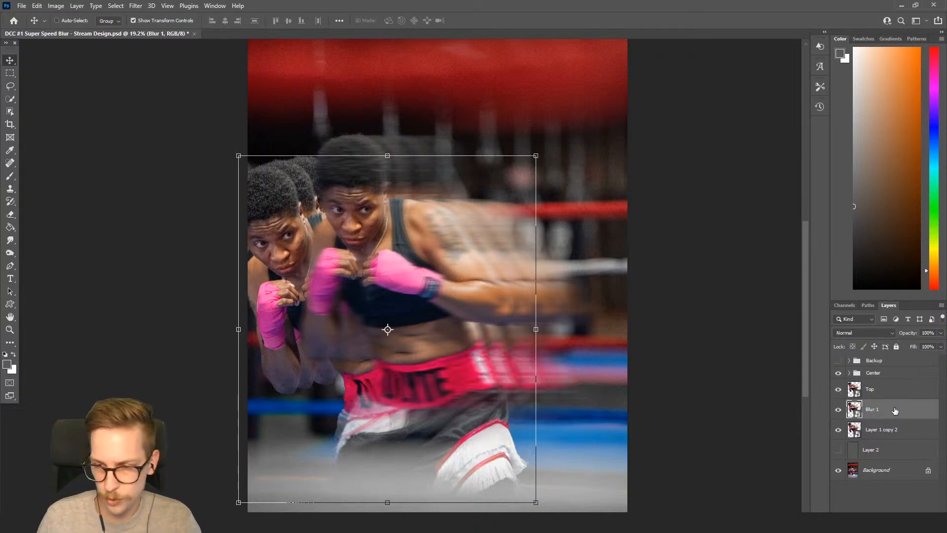
{"action": "double_click", "coordinate": [883, 434]}
{"action": "type", "text": "Blur 2"}
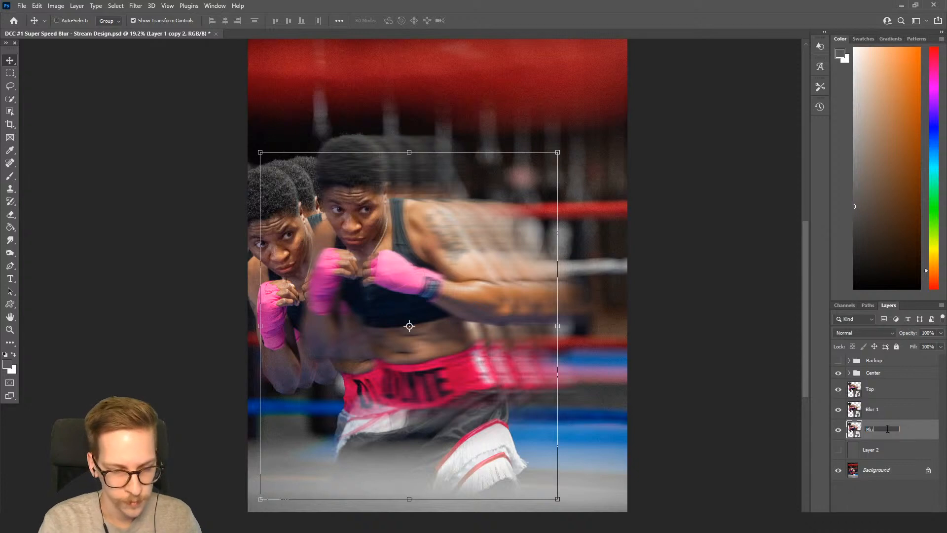
{"action": "key", "text": "Return"}
Apply Motion Blur with a distance of 100 pixels to the leaning boxer's Top layer.
{"action": "left_click", "coordinate": [920, 395]}
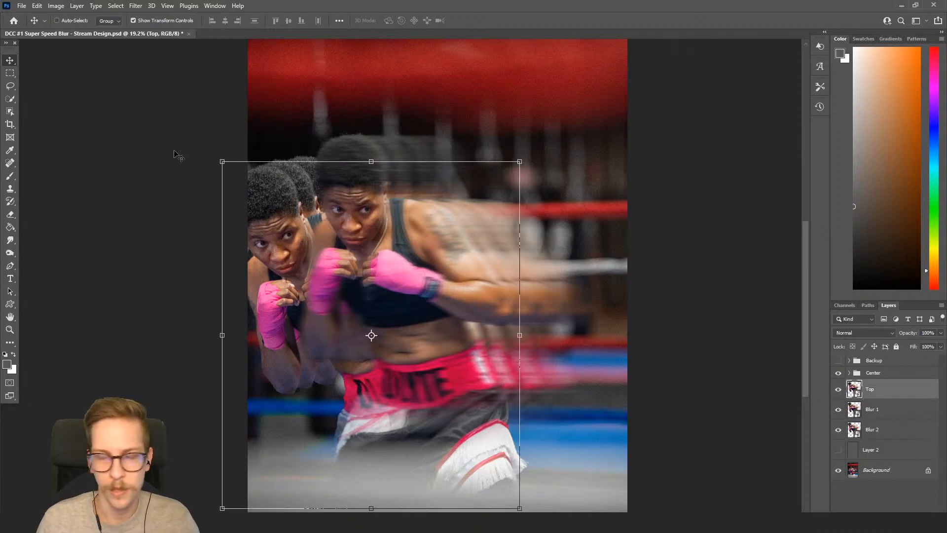
{"action": "left_click", "coordinate": [136, 5]}
{"action": "mouse_move", "coordinate": [149, 7]}
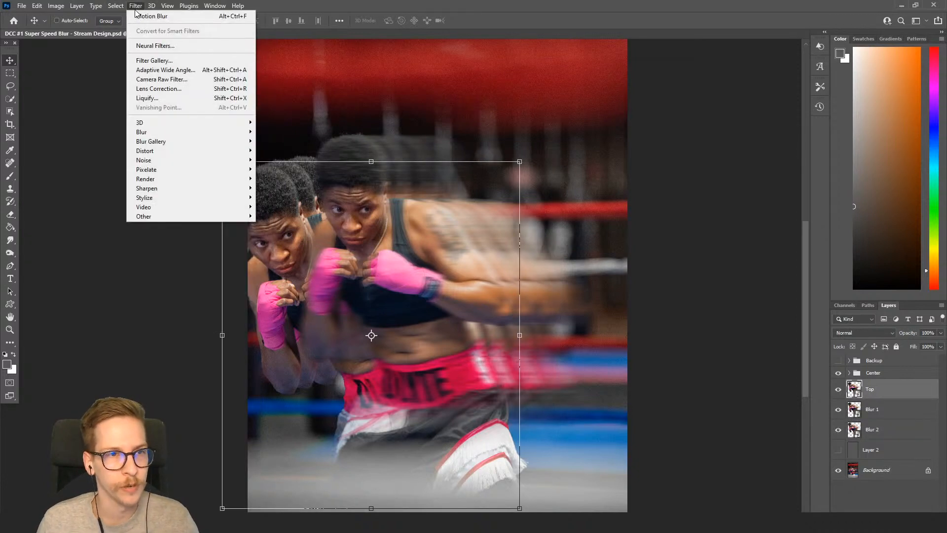
{"action": "left_click", "coordinate": [149, 17]}
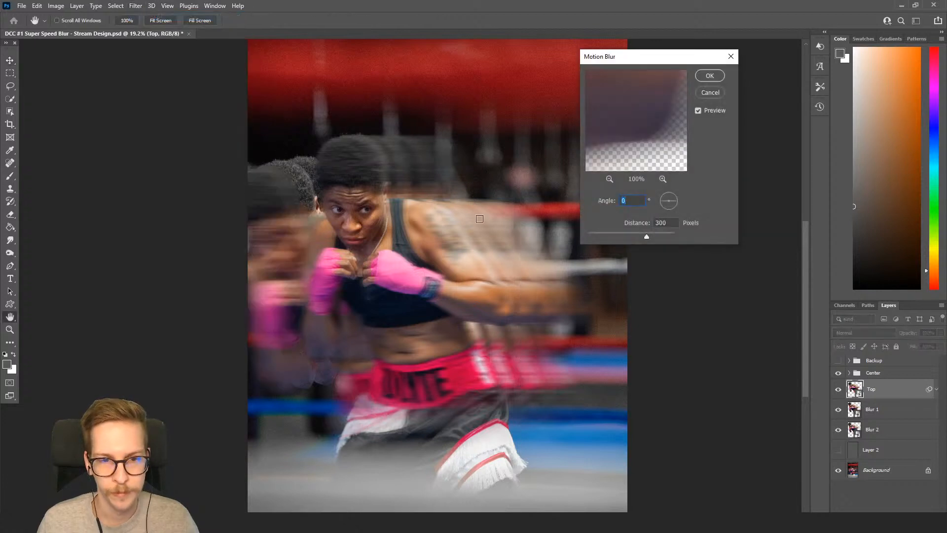
{"action": "double_click", "coordinate": [668, 223]}
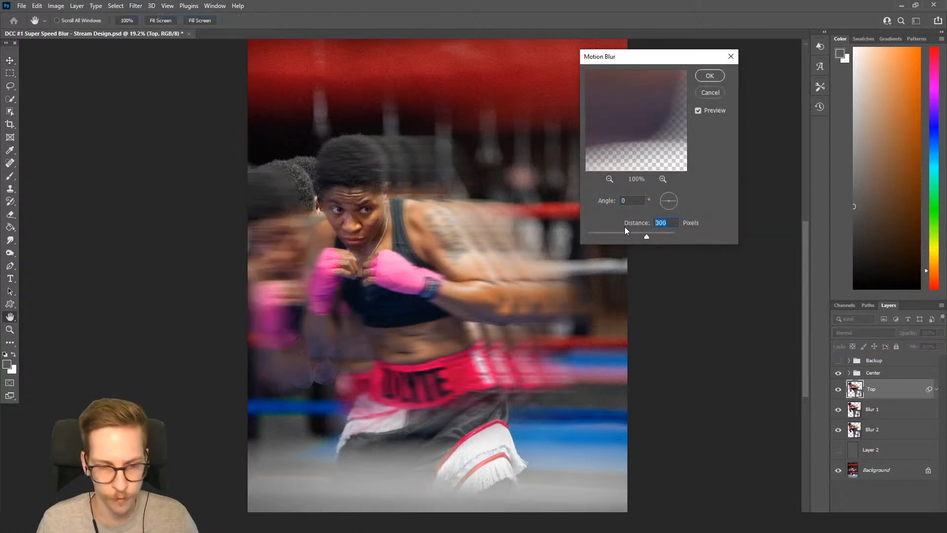
{"action": "type", "text": "80"}
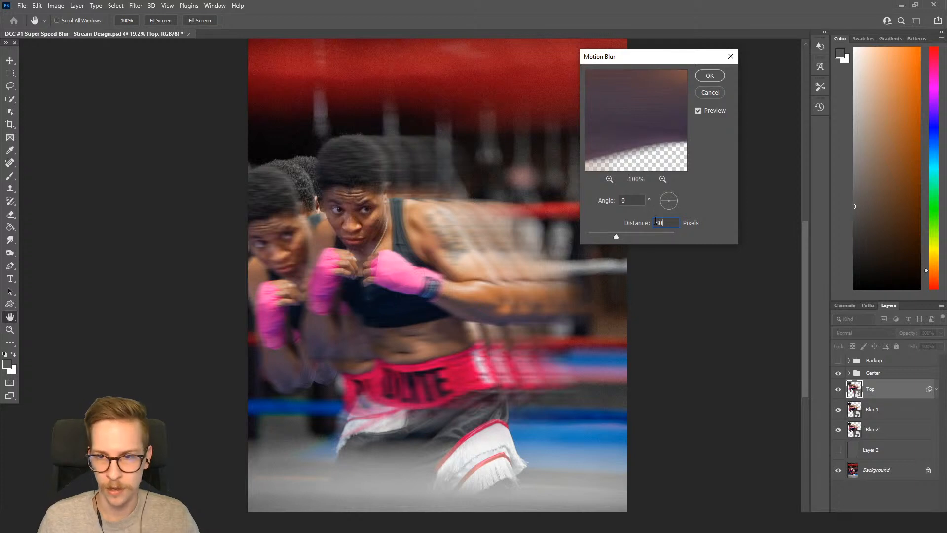
{"action": "type", "text": "100"}
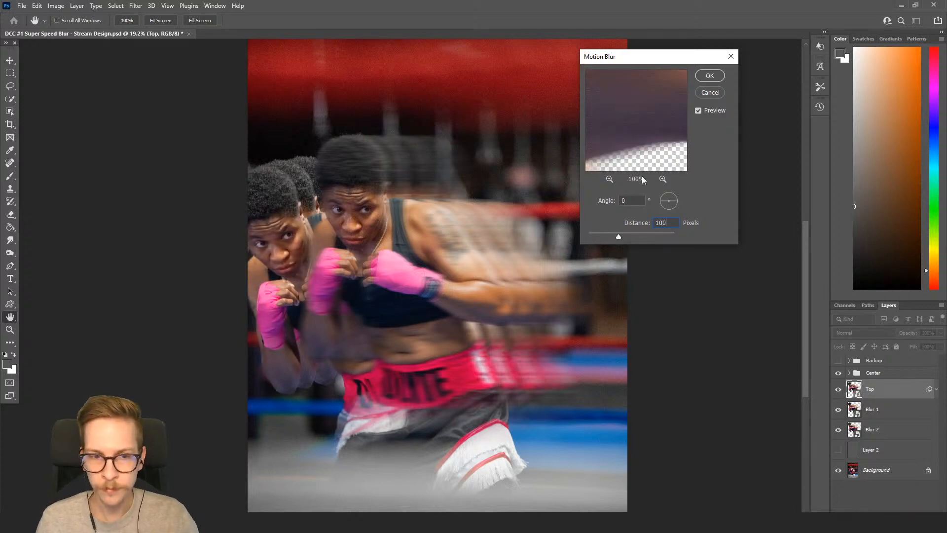
{"action": "left_click", "coordinate": [709, 77]}
{"action": "key", "text": "v"}
Apply Motion Blur with a distance of 200 pixels to the leaning boxer's Blur 1 layer.
{"action": "left_click", "coordinate": [899, 443]}
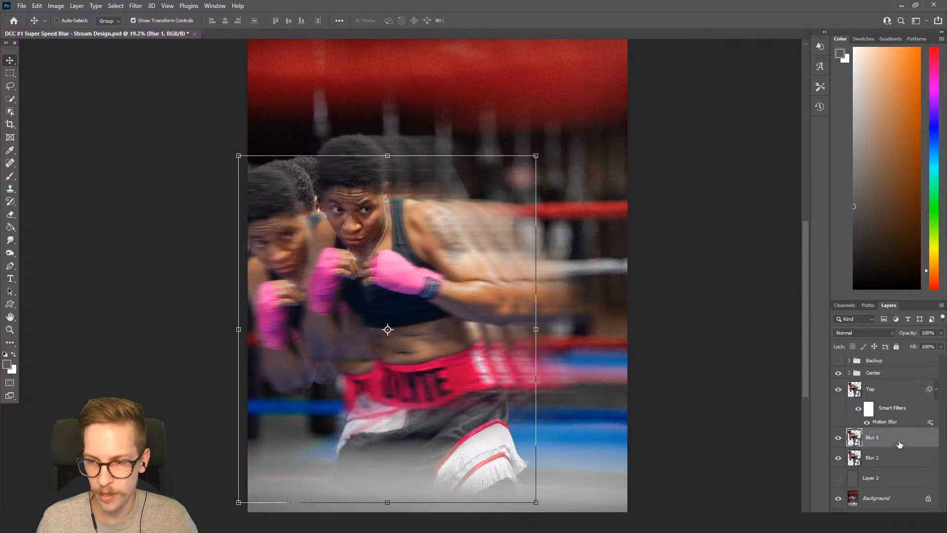
{"action": "left_click", "coordinate": [136, 6]}
{"action": "left_click", "coordinate": [146, 16]}
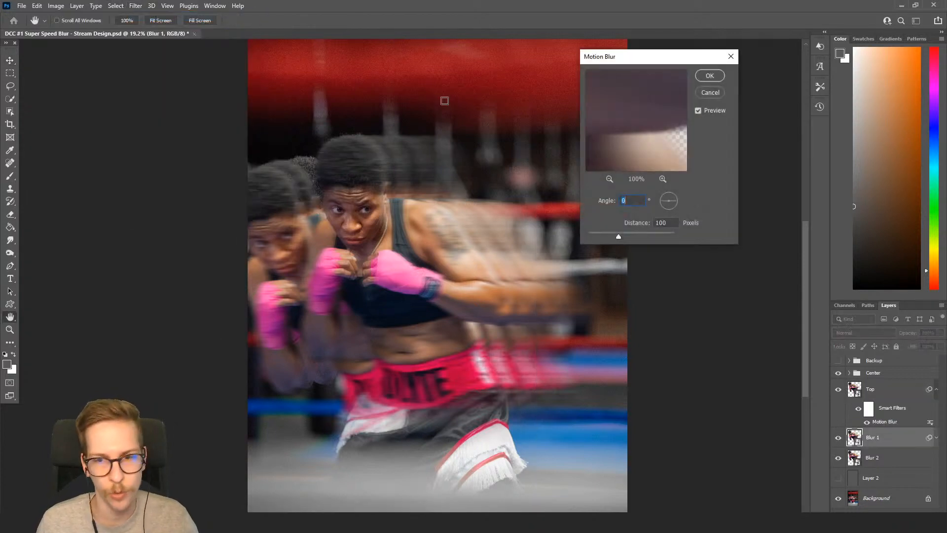
{"action": "double_click", "coordinate": [672, 223]}
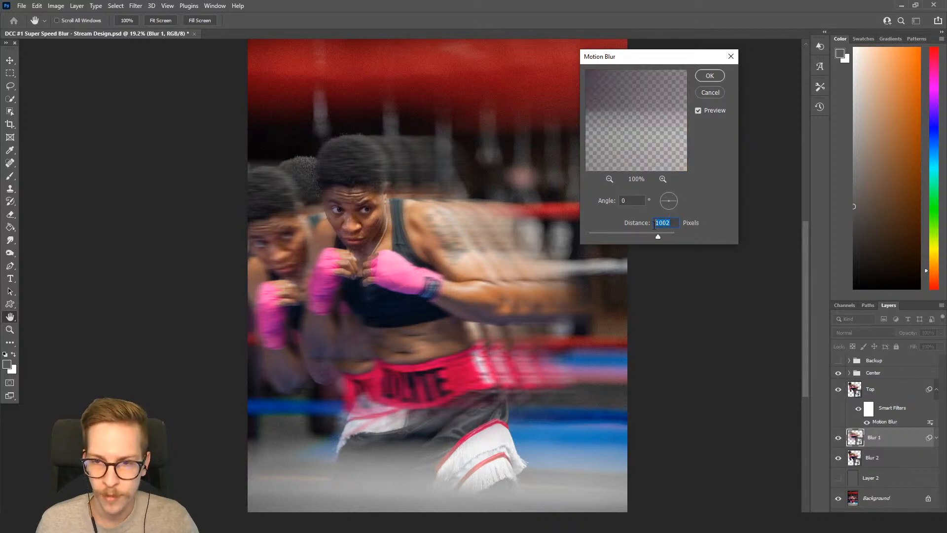
{"action": "type", "text": "200"}
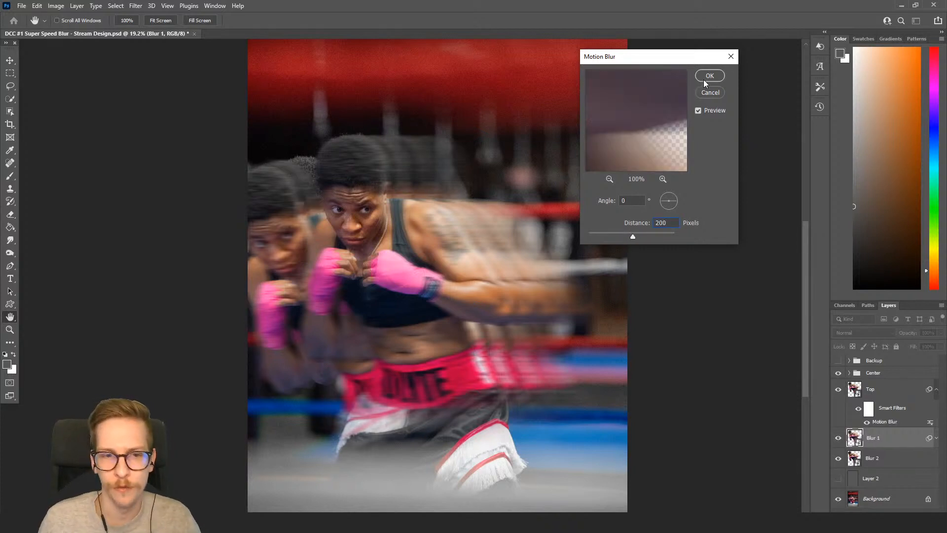
{"action": "left_click", "coordinate": [709, 75]}
{"action": "key", "text": "v"}
Apply Motion Blur with a distance of 300 pixels to the leaning boxer's Blur 2 layer.
{"action": "key", "text": "alt+bracketleft"}
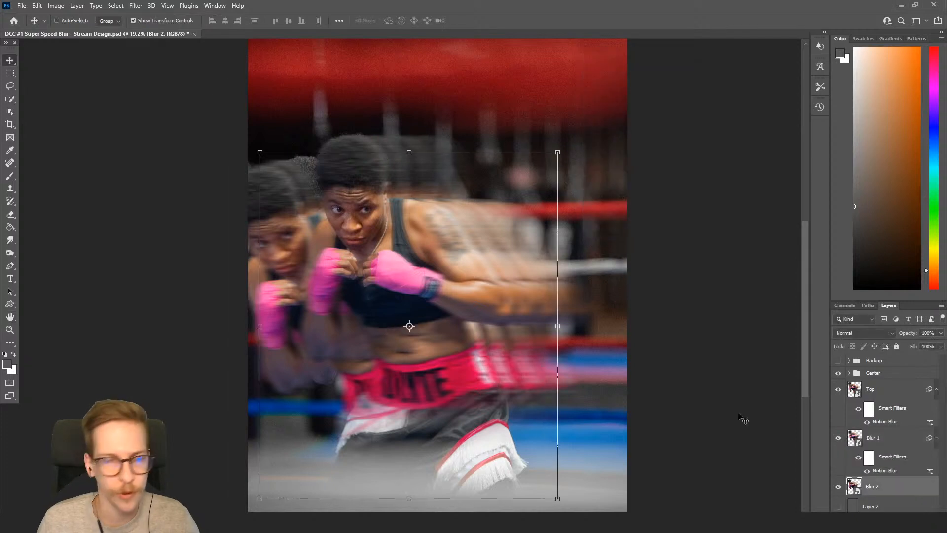
{"action": "left_click", "coordinate": [136, 5]}
{"action": "left_click", "coordinate": [148, 16]}
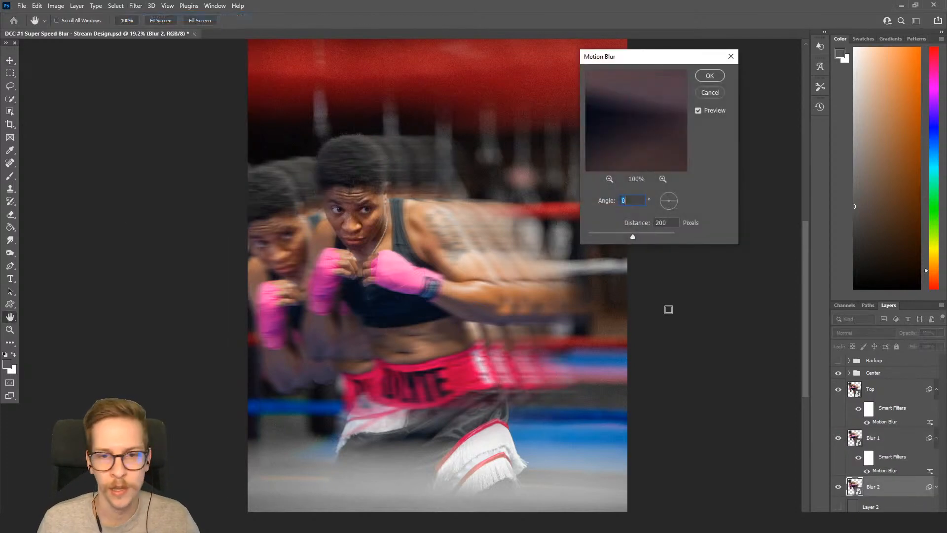
{"action": "key", "text": "Tab"}
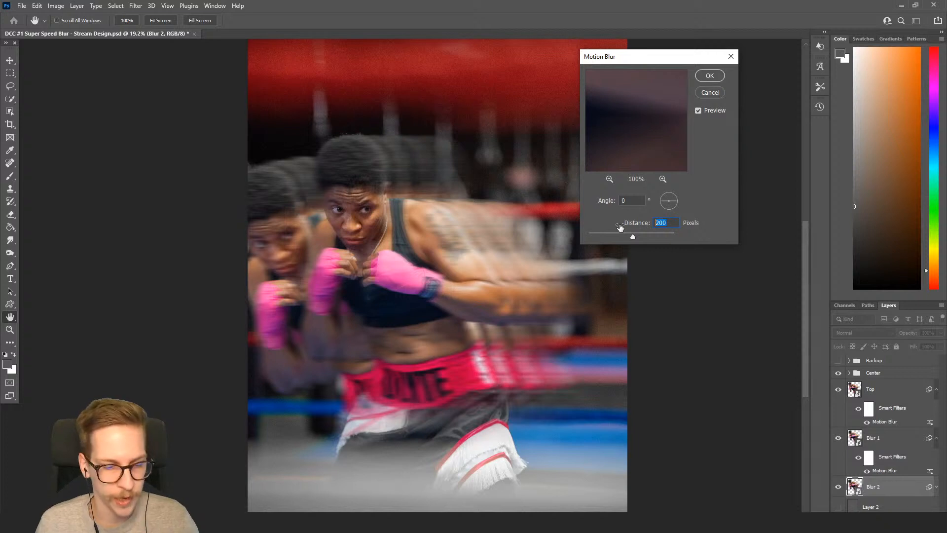
{"action": "type", "text": "300"}
{"action": "left_click", "coordinate": [709, 79]}
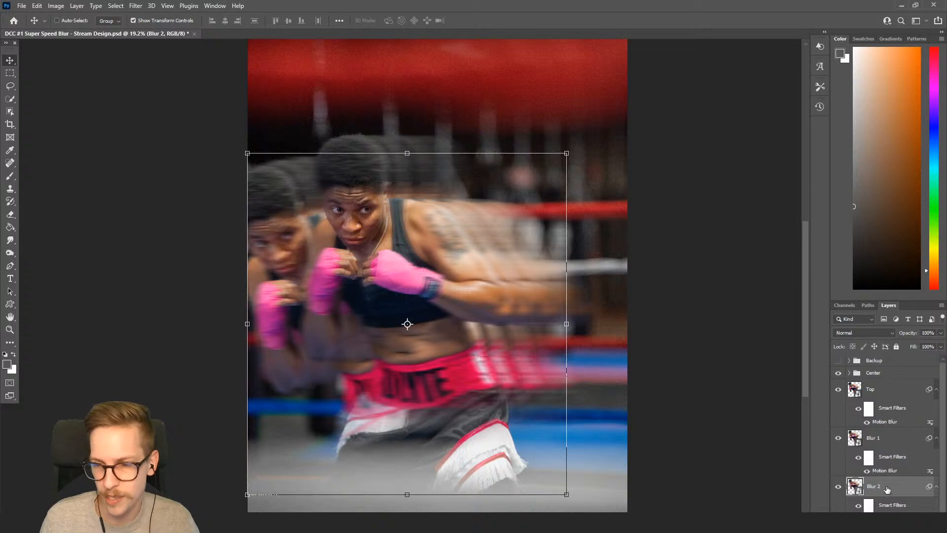
Reduce the opacity of the leaning boxer's Blur 2 layer to 67% and its Blur 1 layer to 66%.
{"action": "mouse_move", "coordinate": [940, 333]}
{"action": "left_mouse_down"}
{"action": "mouse_move", "coordinate": [919, 361]}
{"action": "mouse_move", "coordinate": [926, 345]}
{"action": "left_mouse_up"}
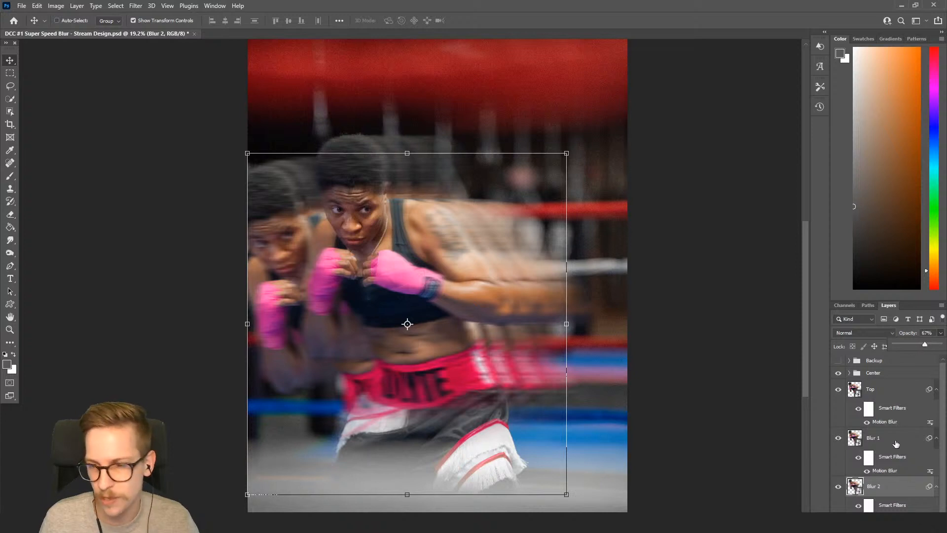
{"action": "left_click", "coordinate": [896, 442]}
{"action": "left_click", "coordinate": [941, 334]}
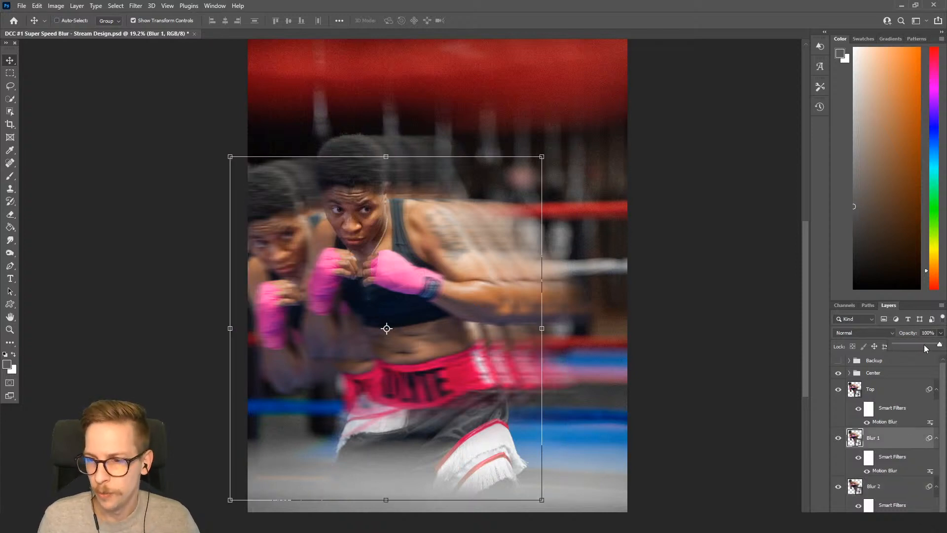
{"action": "left_click_drag", "start_coordinate": [925, 347], "coordinate": [923, 346]}
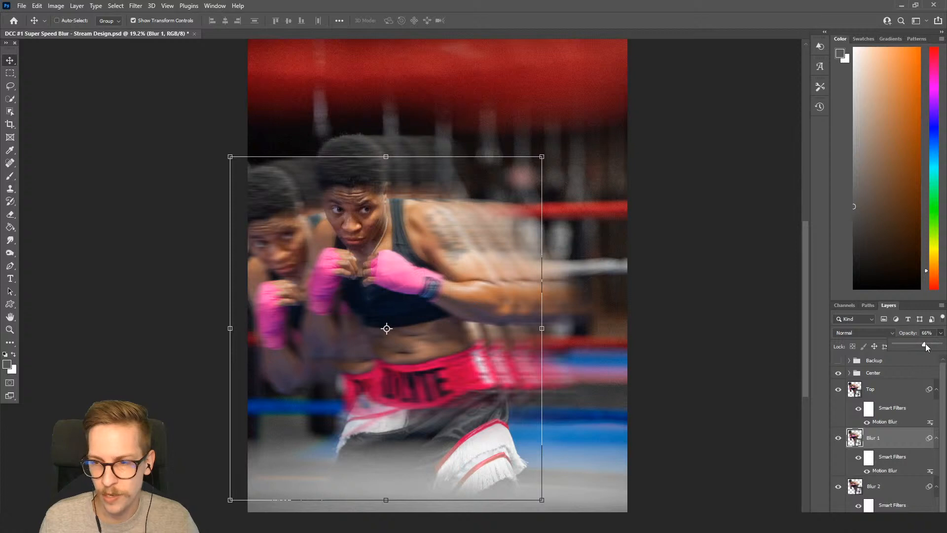
Set the leaning boxer's Top layer to 80% opacity and its Blur 1 layer to 70%.
{"action": "left_click", "coordinate": [895, 394]}
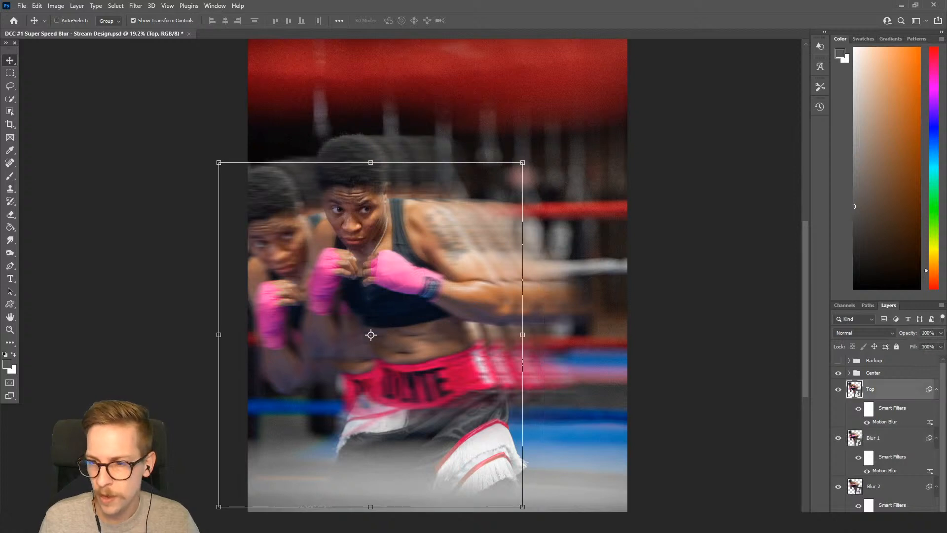
{"action": "left_click", "coordinate": [941, 334]}
{"action": "left_click_drag", "start_coordinate": [935, 347], "coordinate": [931, 348]}
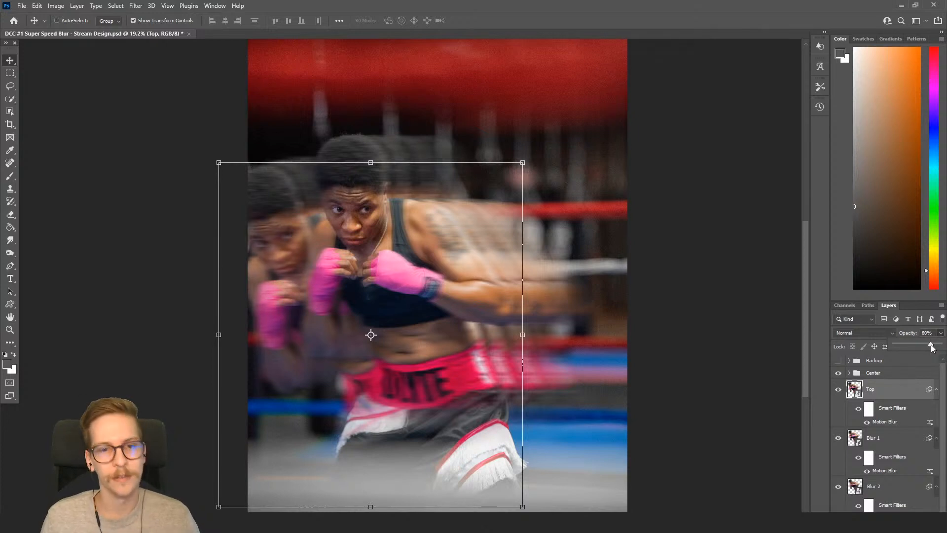
{"action": "left_click", "coordinate": [875, 441]}
{"action": "key", "text": "b"}
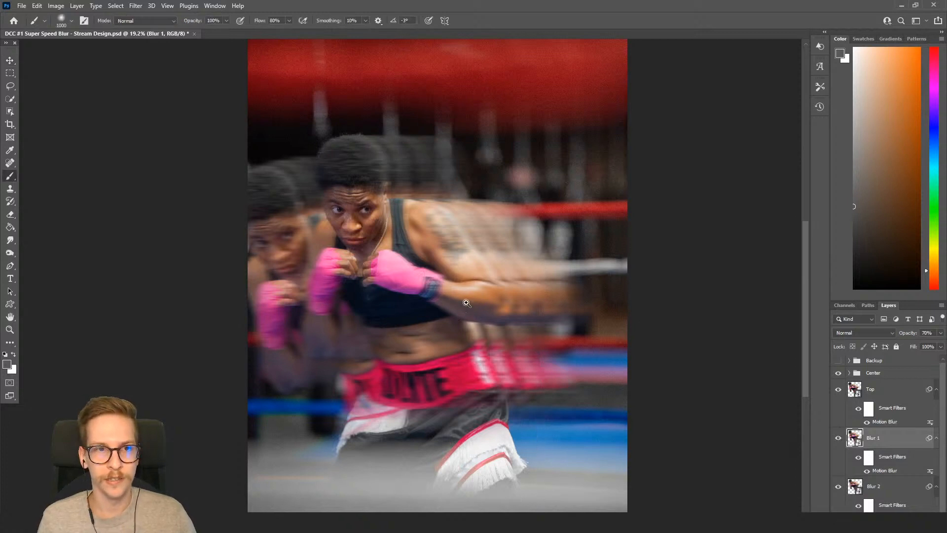
{"action": "left_click_drag", "start_coordinate": [487, 290], "coordinate": [474, 327]}
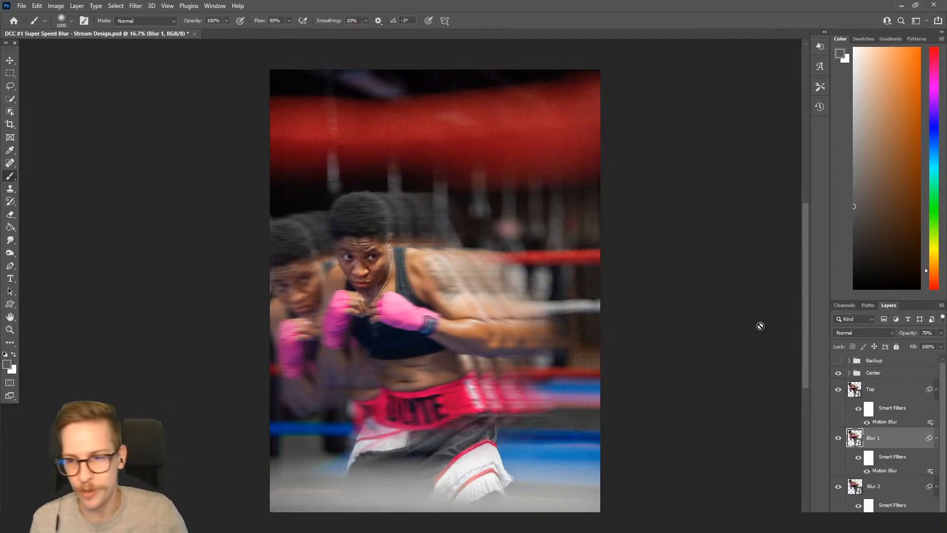
Lower the opacity of the leaning boxer's Top layer to about 70%, Blur 1 to 61% and Blur 2 to 66%.
{"action": "left_click", "coordinate": [899, 397]}
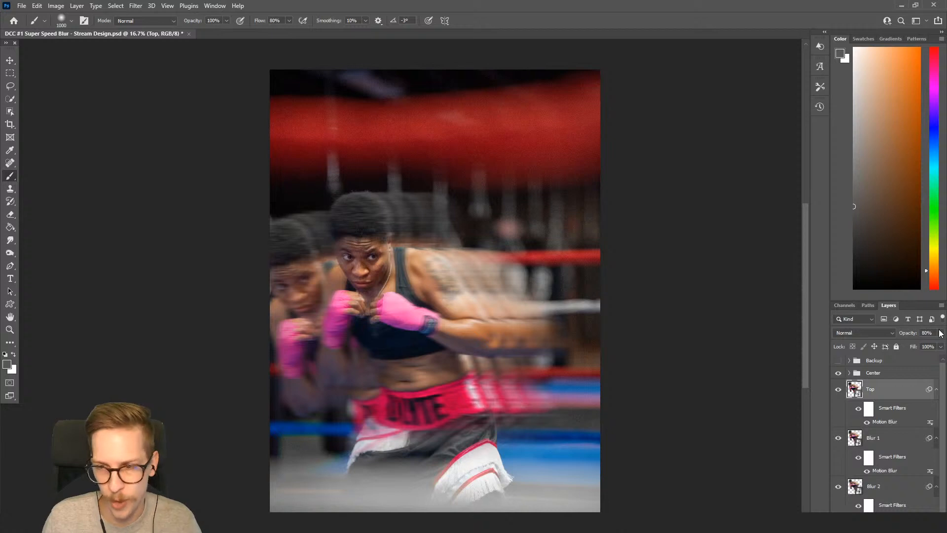
{"action": "left_click", "coordinate": [940, 332]}
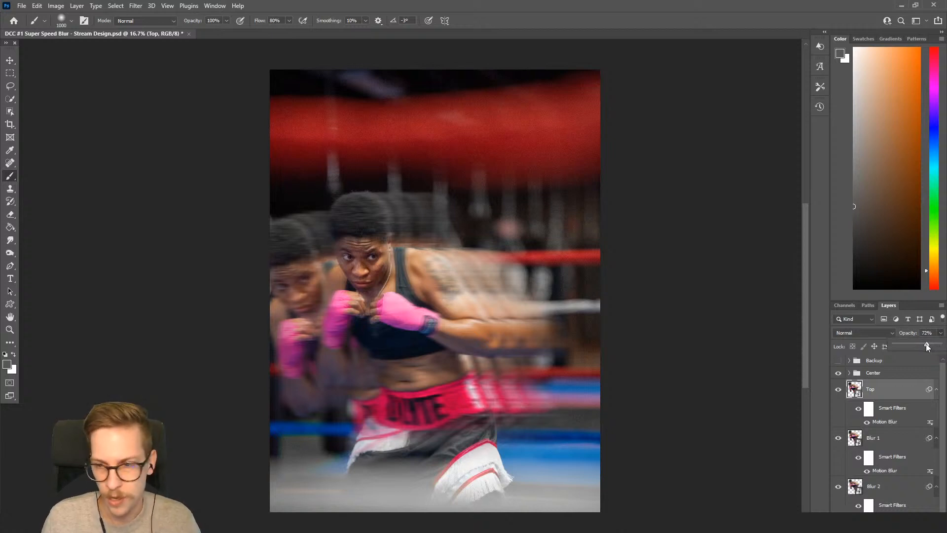
{"action": "left_click", "coordinate": [898, 439]}
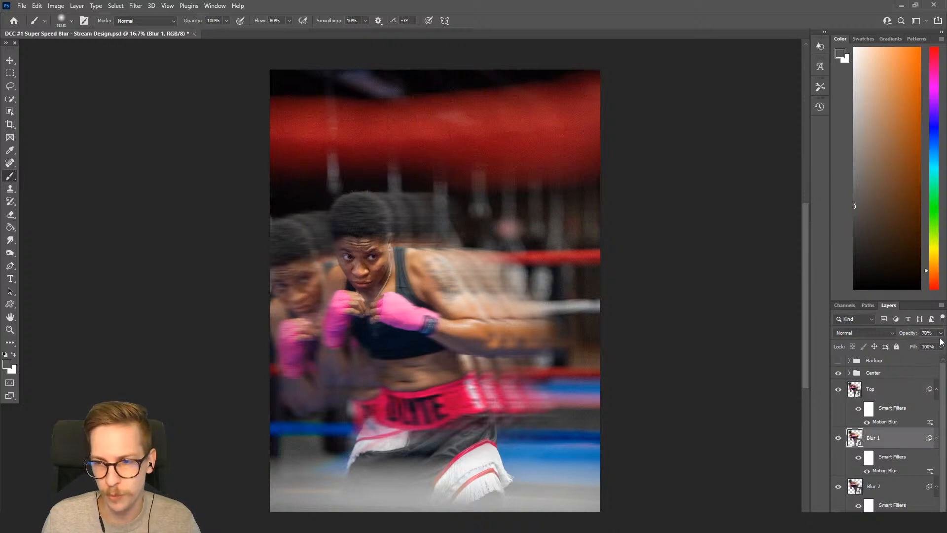
{"action": "left_click", "coordinate": [940, 333]}
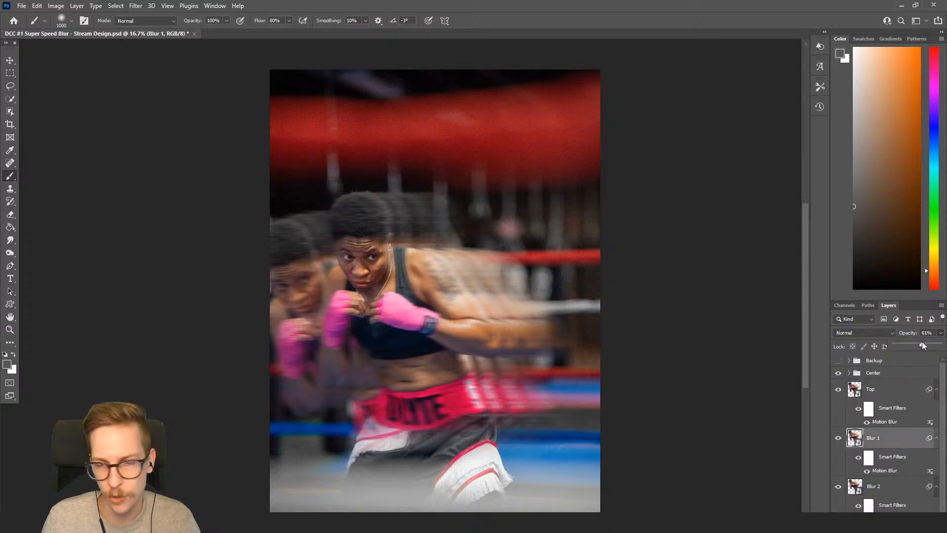
{"action": "left_click", "coordinate": [890, 487]}
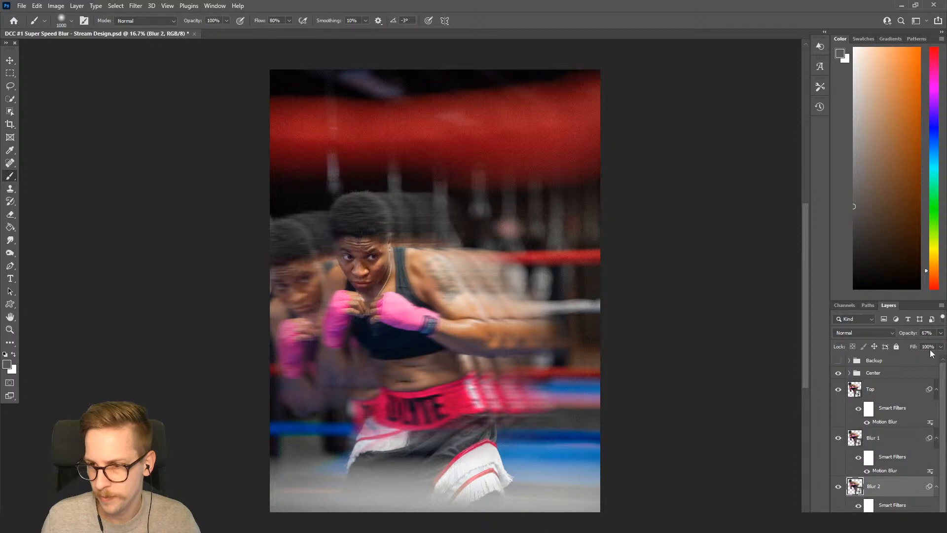
{"action": "left_click", "coordinate": [940, 332]}
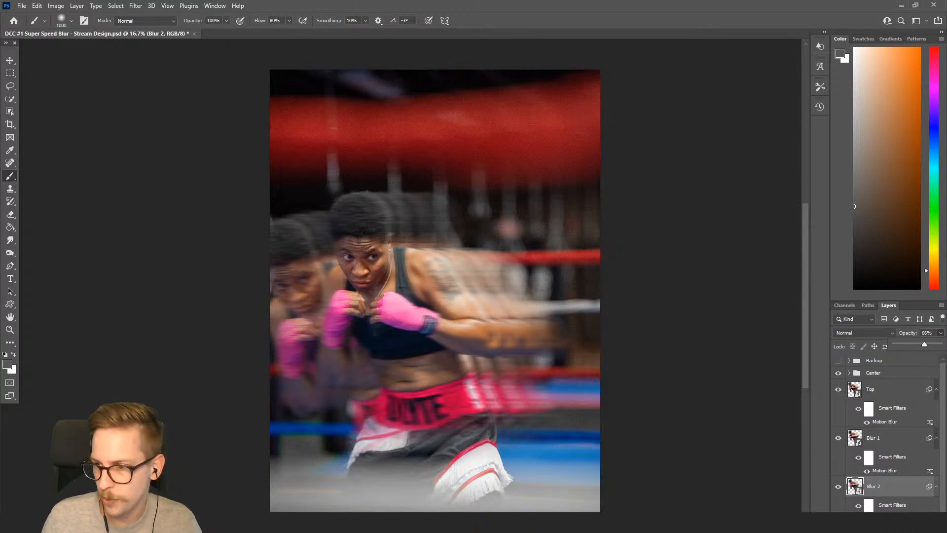
{"action": "key", "text": "Return"}
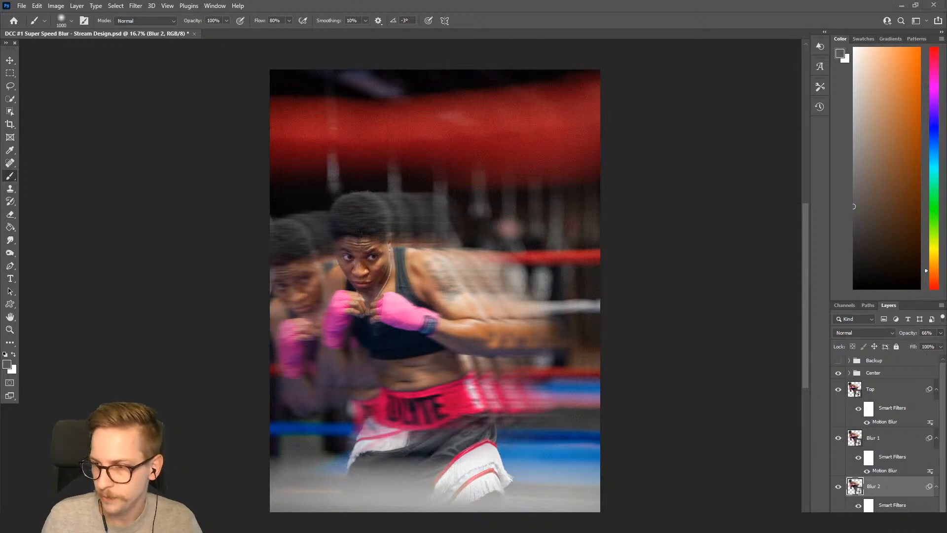
Group the leaning boxer's Top, Blur 1 and Blur 2 layers and name the group Left.
{"action": "left_click", "coordinate": [876, 390]}
{"action": "left_click", "coordinate": [886, 487], "text": "shift"}
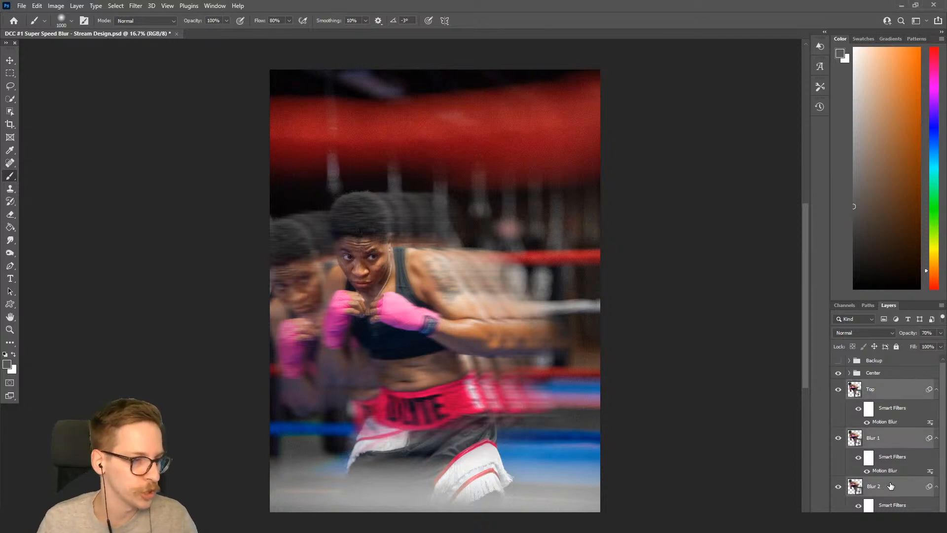
{"action": "key", "text": "ctrl+g"}
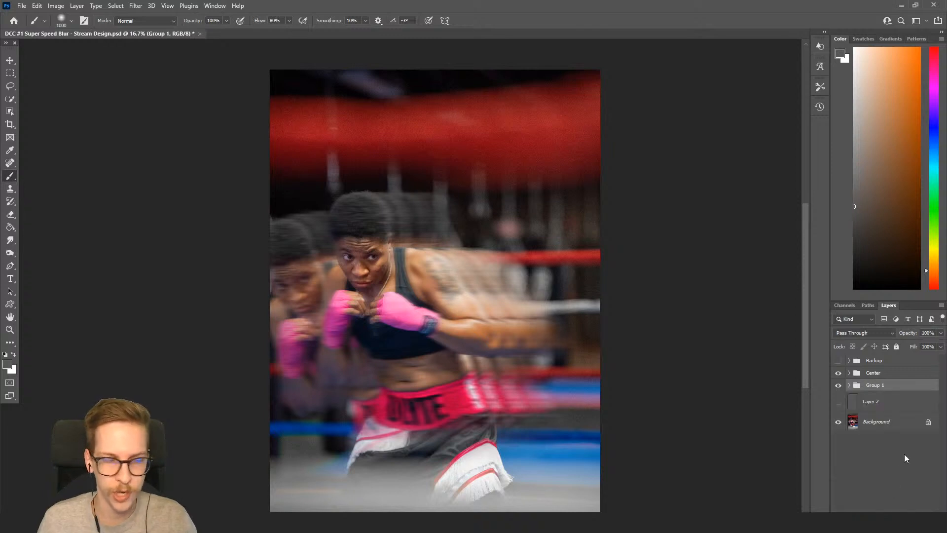
{"action": "double_click", "coordinate": [872, 385]}
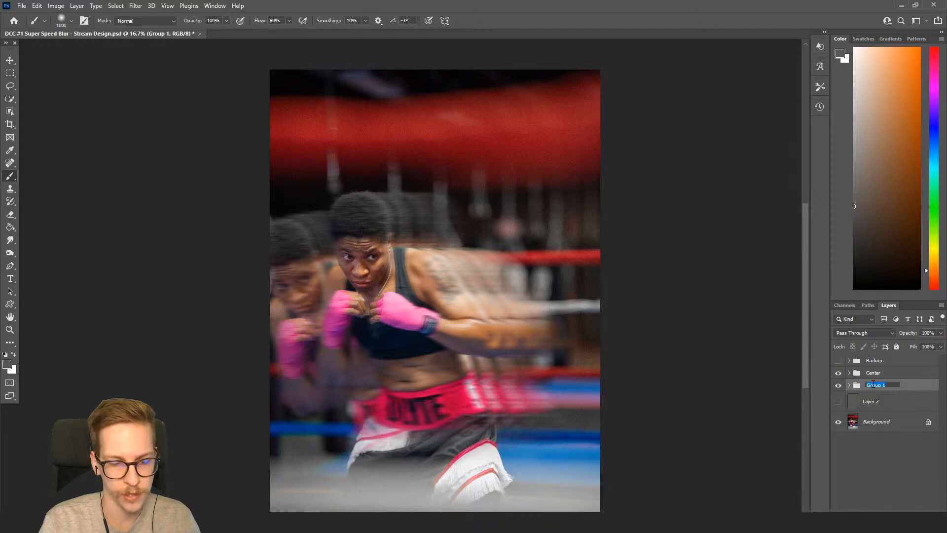
{"action": "type", "text": "Left"}
{"action": "key", "text": "Return"}
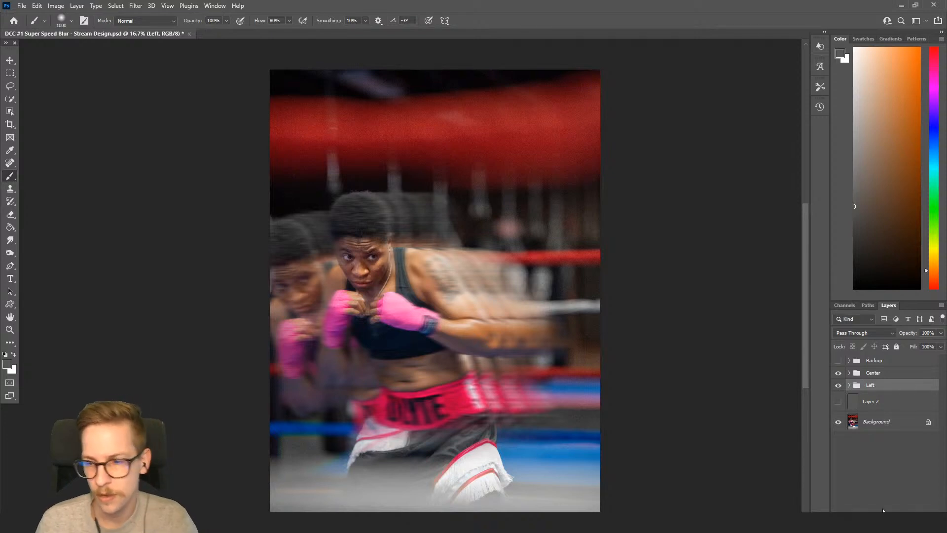
Duplicate Layer 1 copy 3 inside the Backup group and move the original out, directly above the Center group.
{"action": "left_click", "coordinate": [849, 360]}
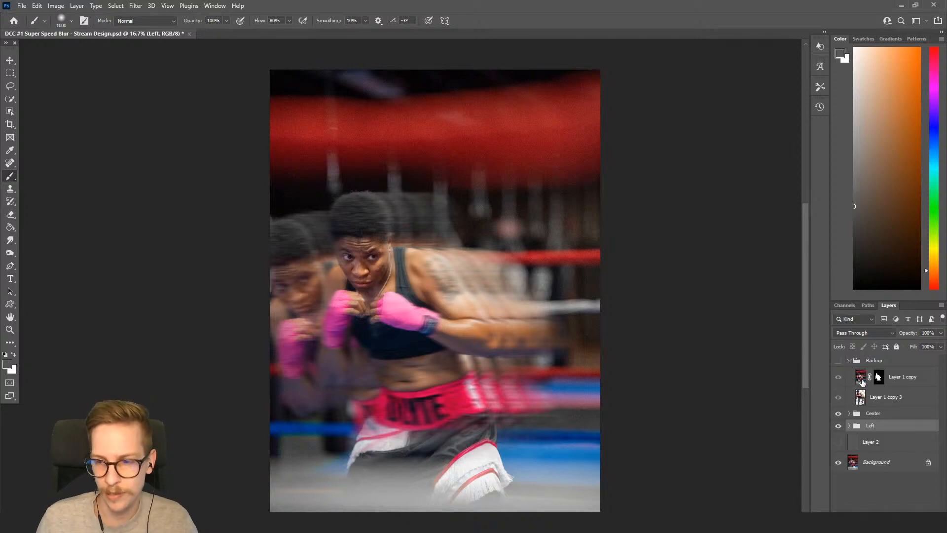
{"action": "left_click", "coordinate": [883, 398]}
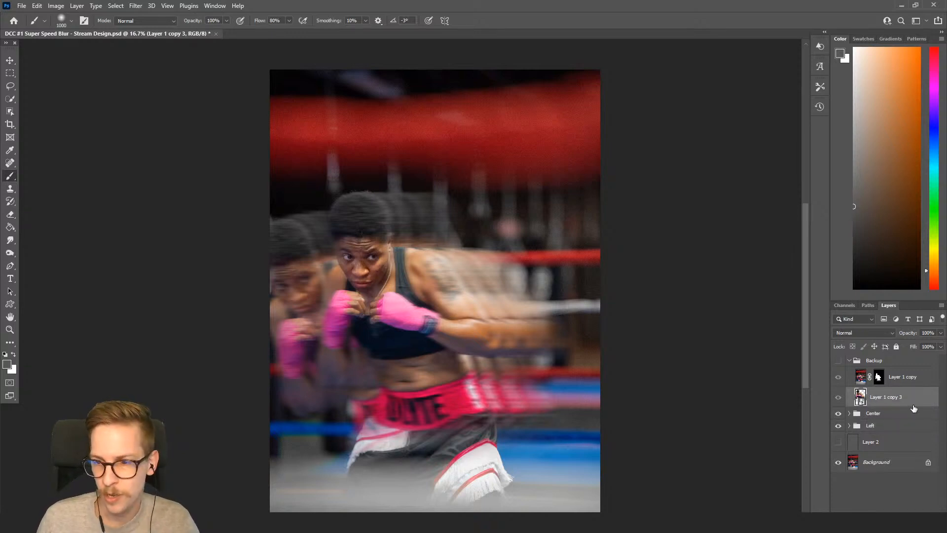
{"action": "key", "text": "ctrl+j"}
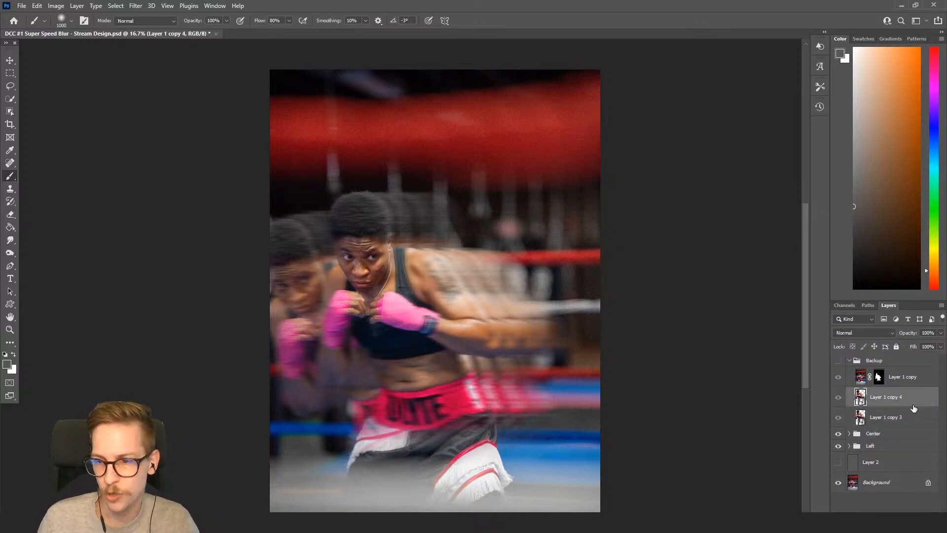
{"action": "left_click", "coordinate": [852, 364]}
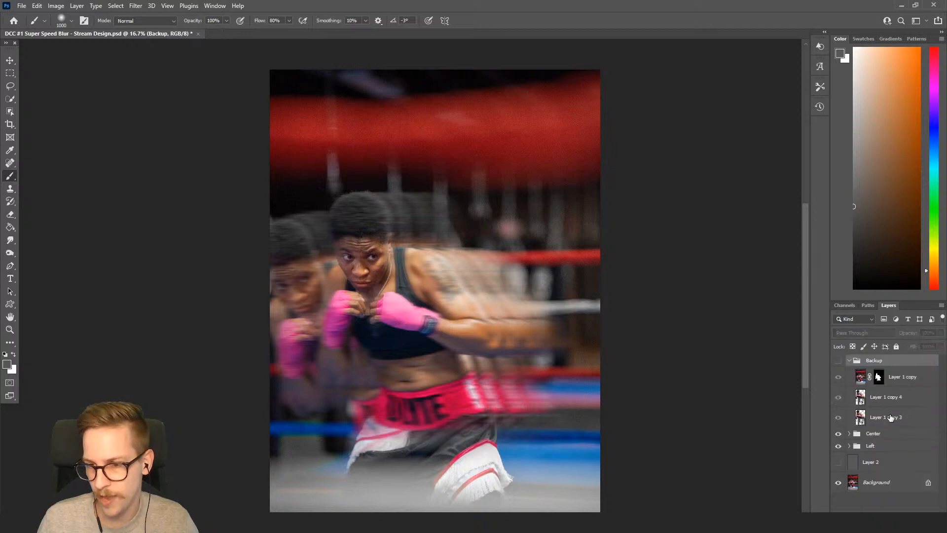
{"action": "left_click_drag", "start_coordinate": [890, 417], "coordinate": [891, 428]}
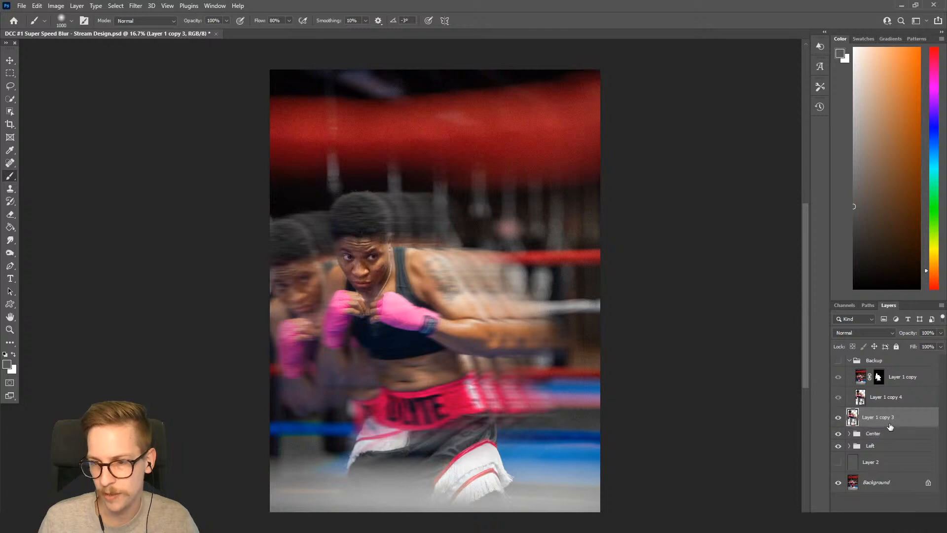
{"action": "left_click", "coordinate": [849, 361]}
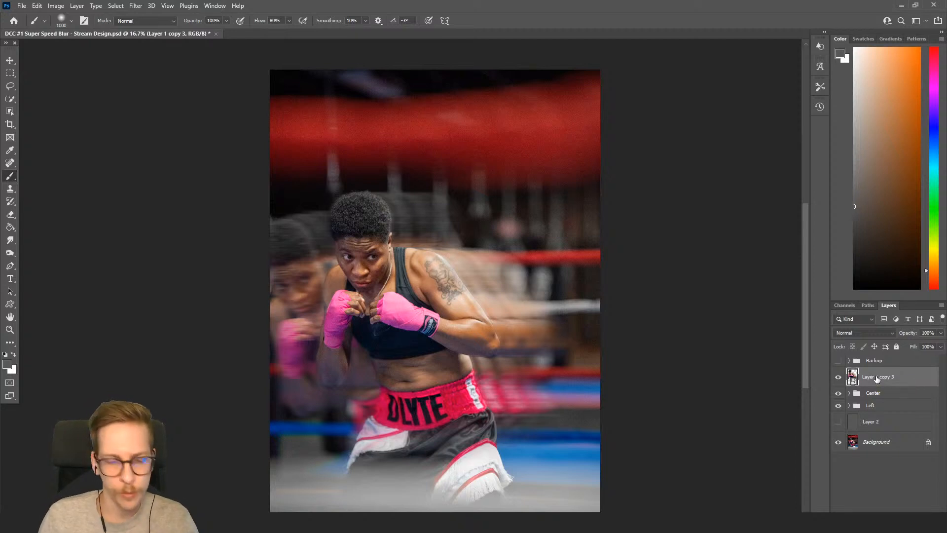
Rotate the boxer on Layer 1 copy 3 about 23° clockwise and place it to the right of the center boxer.
{"action": "key", "text": "v"}
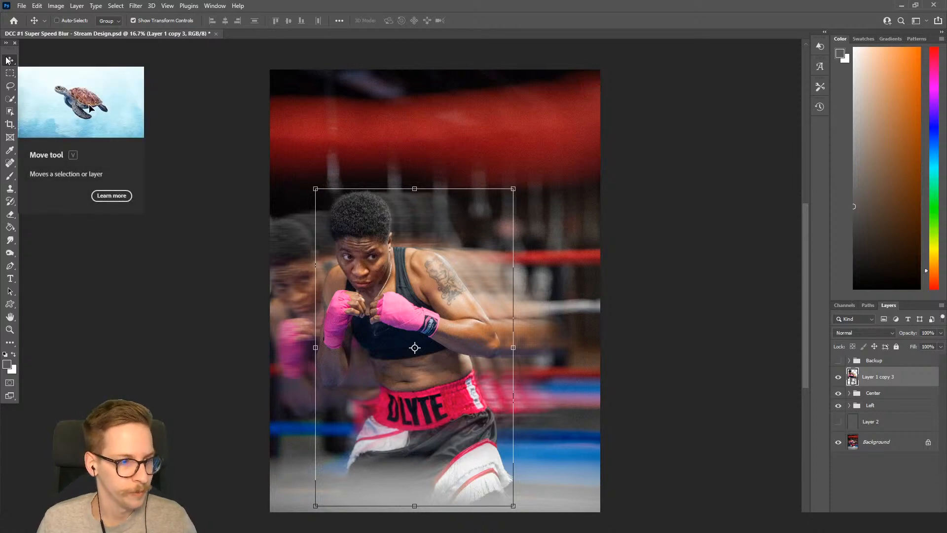
{"action": "left_click", "coordinate": [521, 181]}
{"action": "left_click_drag", "start_coordinate": [521, 180], "coordinate": [561, 235]}
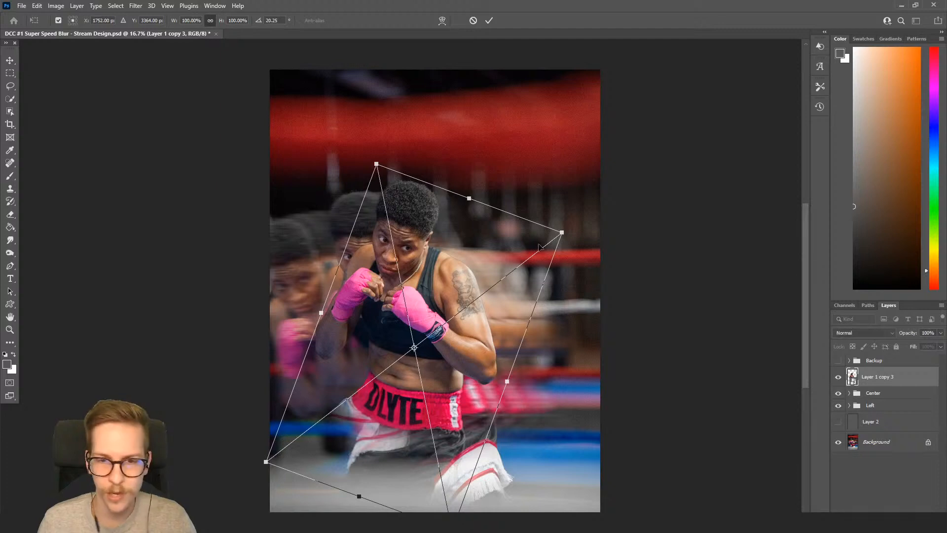
{"action": "left_click_drag", "start_coordinate": [486, 260], "coordinate": [553, 293]}
{"action": "left_click_drag", "start_coordinate": [639, 249], "coordinate": [651, 261]}
{"action": "left_click_drag", "start_coordinate": [494, 303], "coordinate": [501, 296]}
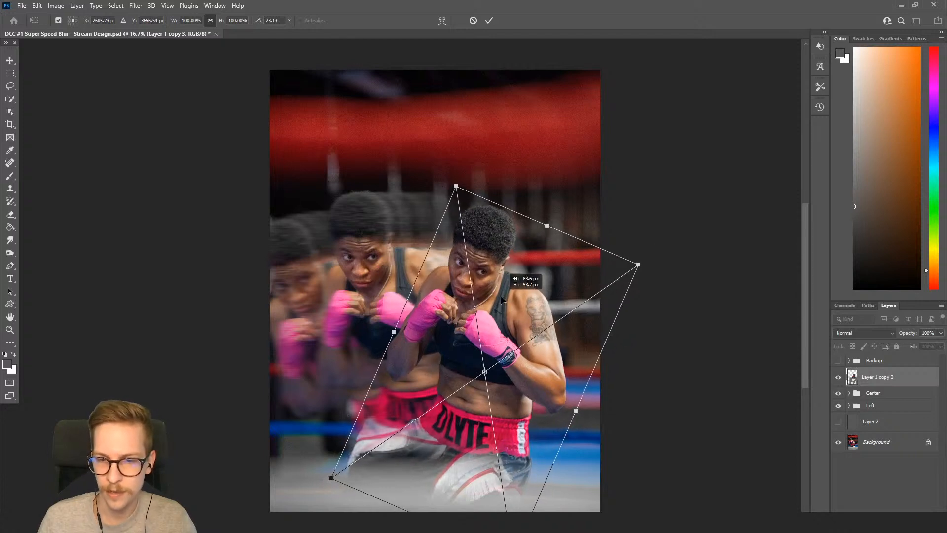
{"action": "key", "text": "Escape"}
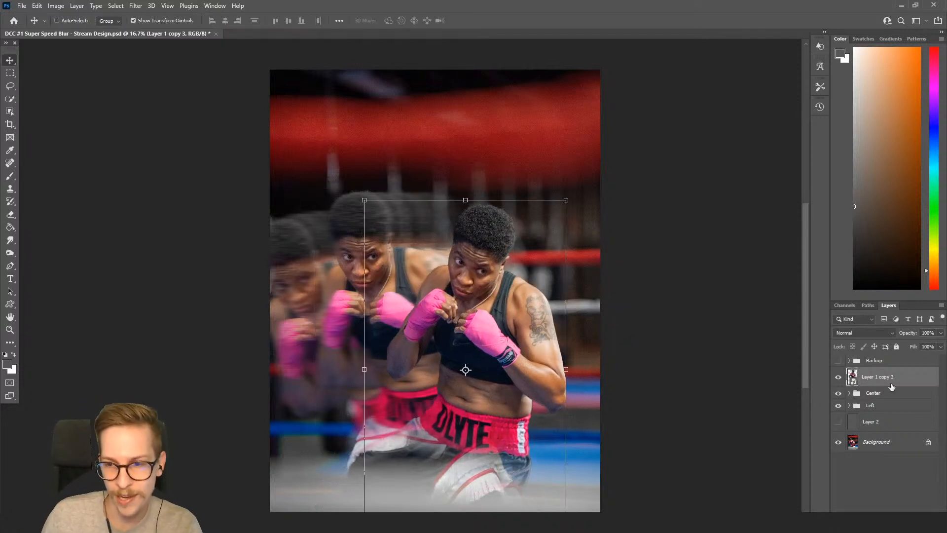
Try Layer 1 copy 3 beneath the Center group and undo the reordering.
{"action": "left_click_drag", "start_coordinate": [891, 378], "coordinate": [892, 399]}
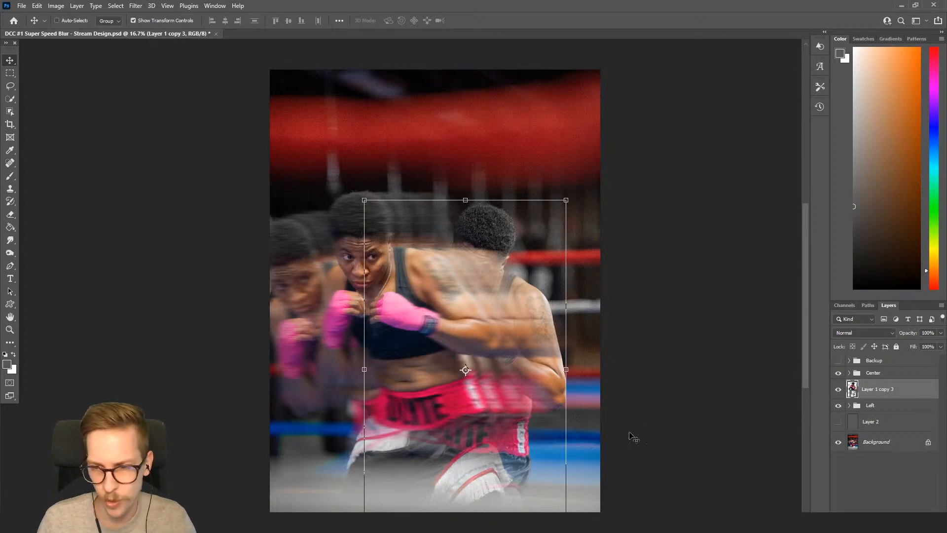
{"action": "key", "text": "ctrl+z"}
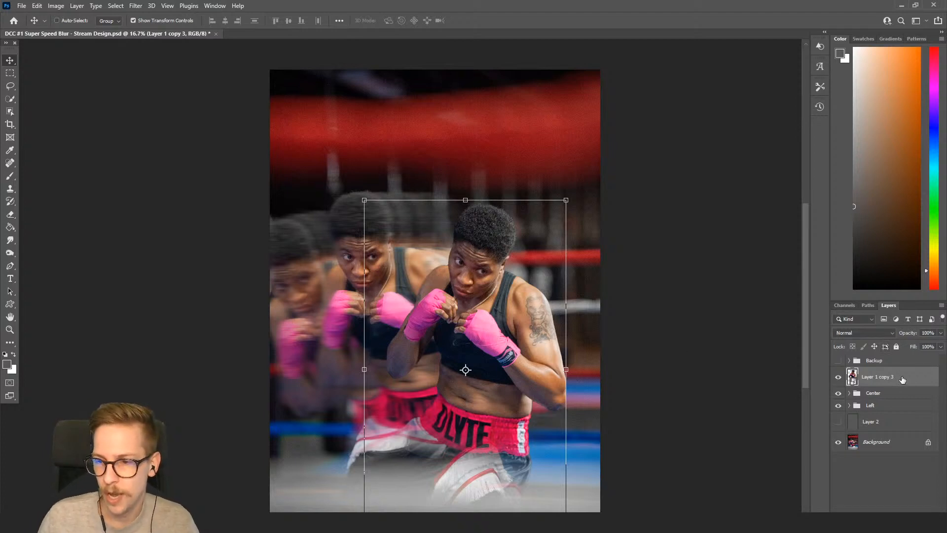
Apply Motion Blur to the boxer on Layer 1 copy 3 with an angle of -22° and a distance of 200 pixels.
{"action": "left_click", "coordinate": [135, 5]}
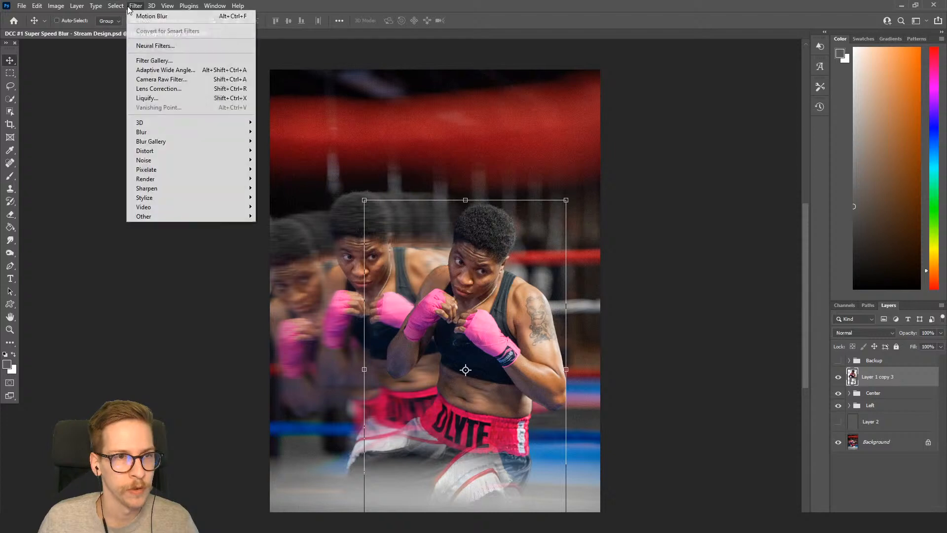
{"action": "mouse_move", "coordinate": [122, 7]}
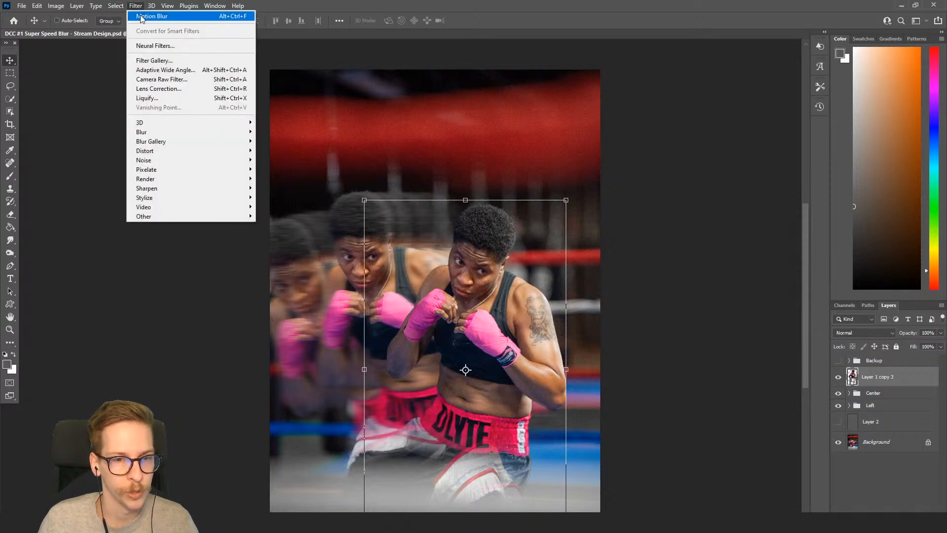
{"action": "left_click", "coordinate": [140, 18]}
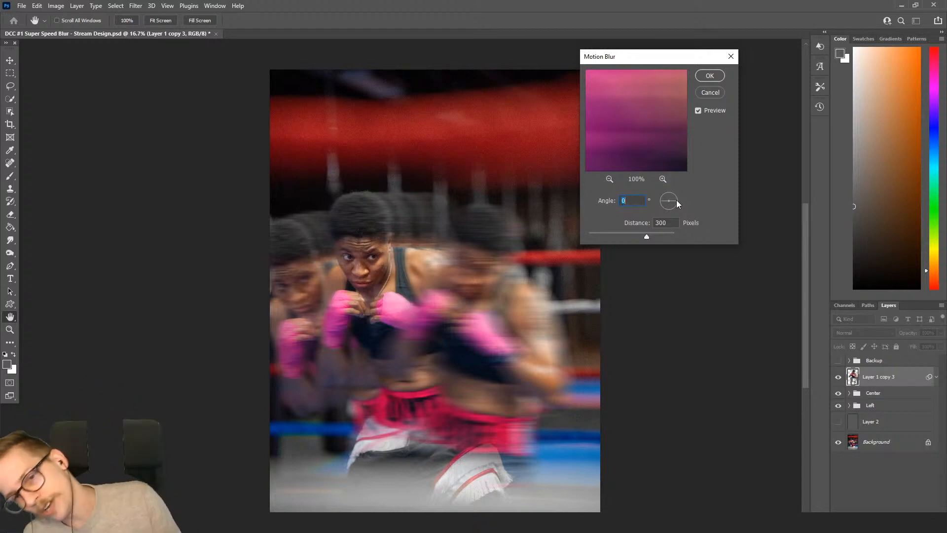
{"action": "left_click_drag", "start_coordinate": [675, 200], "coordinate": [676, 205]}
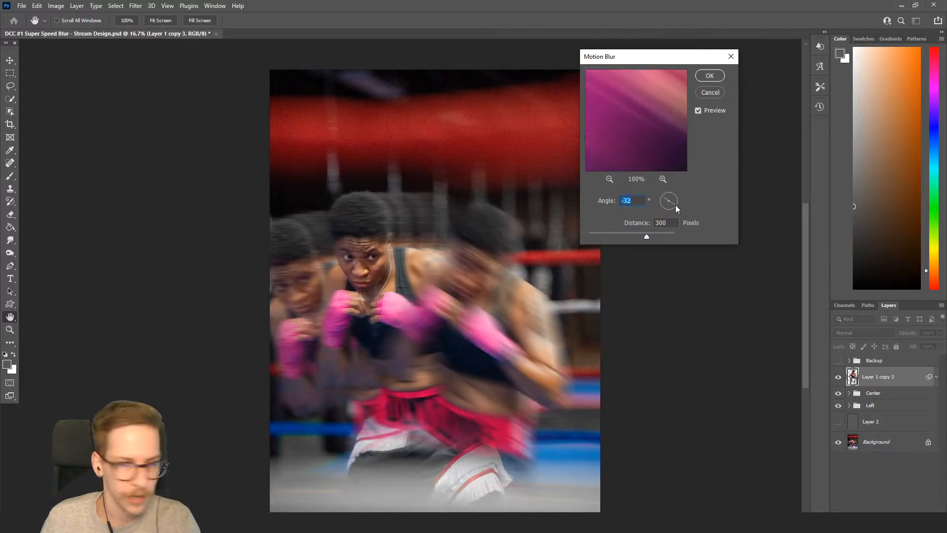
{"action": "type", "text": "-13"}
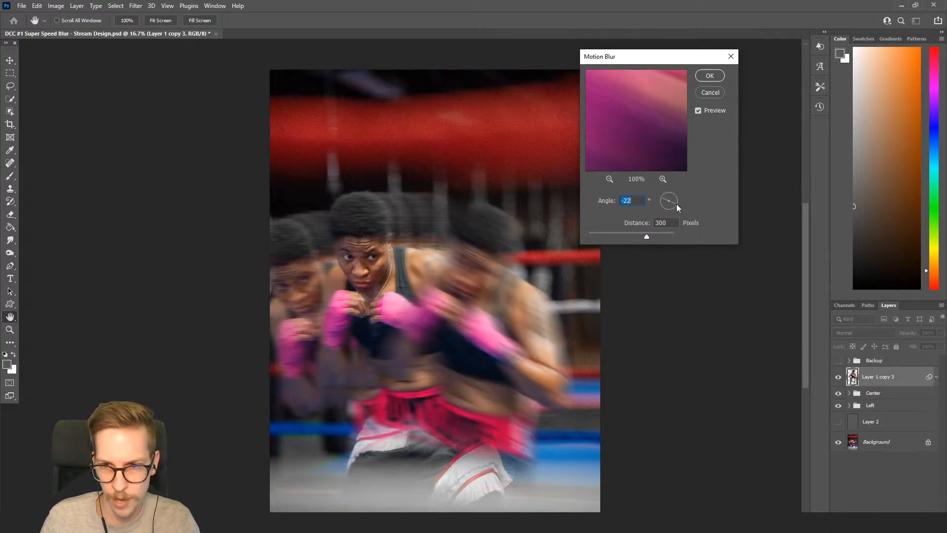
{"action": "left_click", "coordinate": [676, 204]}
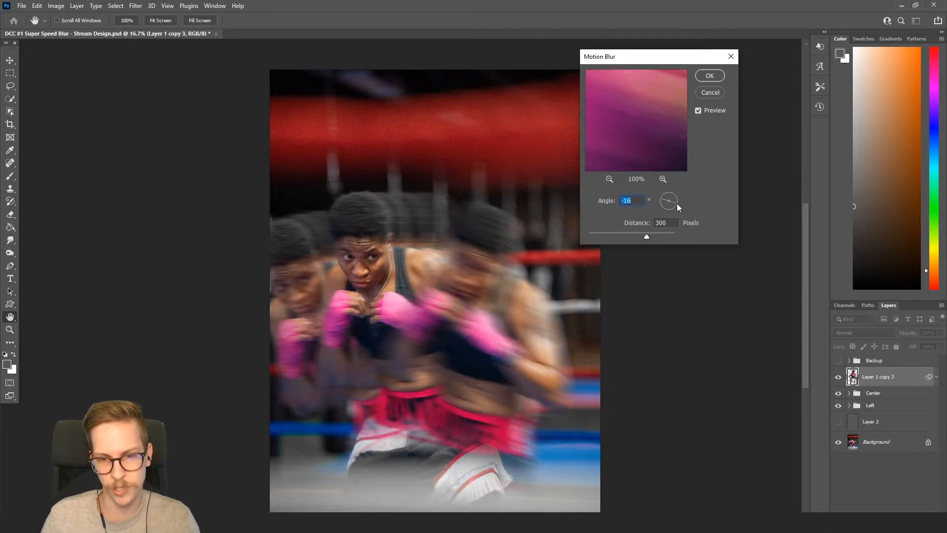
{"action": "left_click_drag", "start_coordinate": [677, 203], "coordinate": [677, 204]}
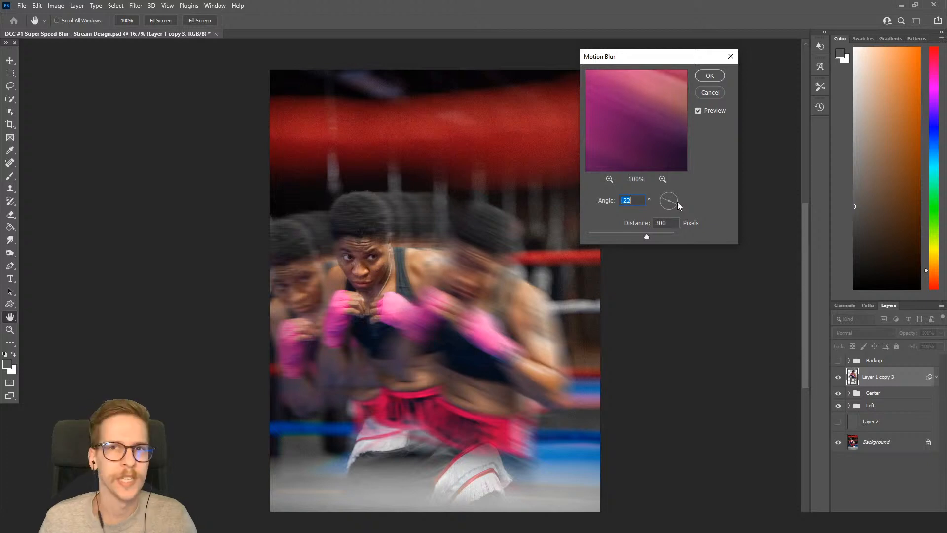
{"action": "left_click", "coordinate": [661, 223]}
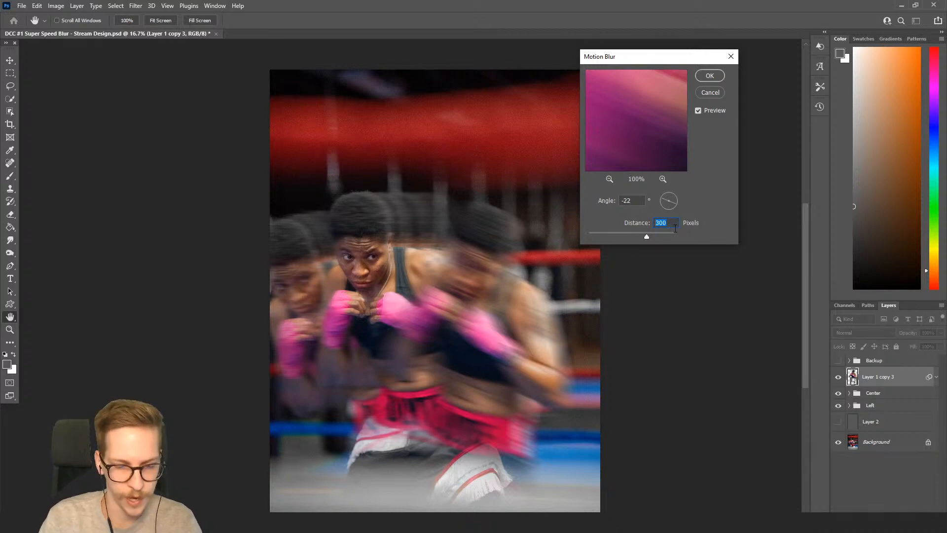
{"action": "type", "text": "100"}
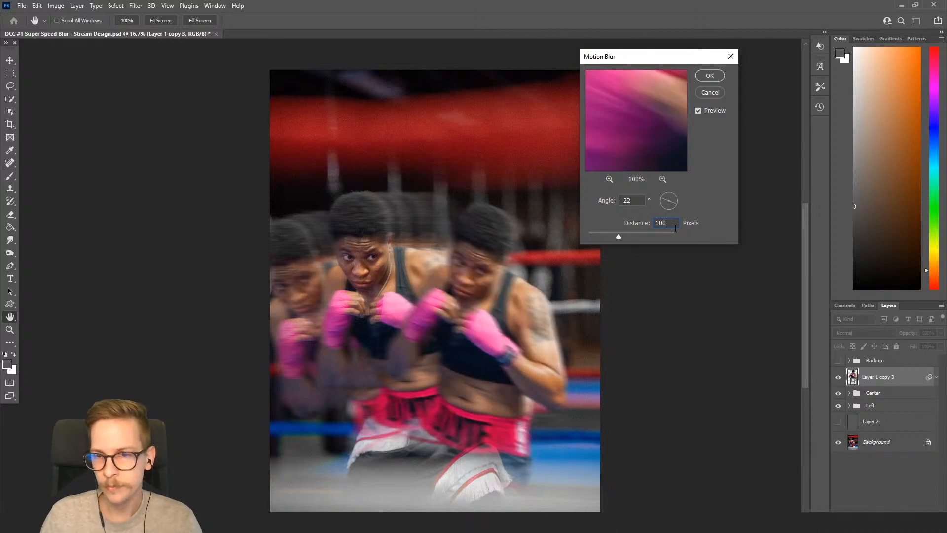
{"action": "left_click_drag", "start_coordinate": [675, 227], "coordinate": [648, 227]}
{"action": "type", "text": "200"}
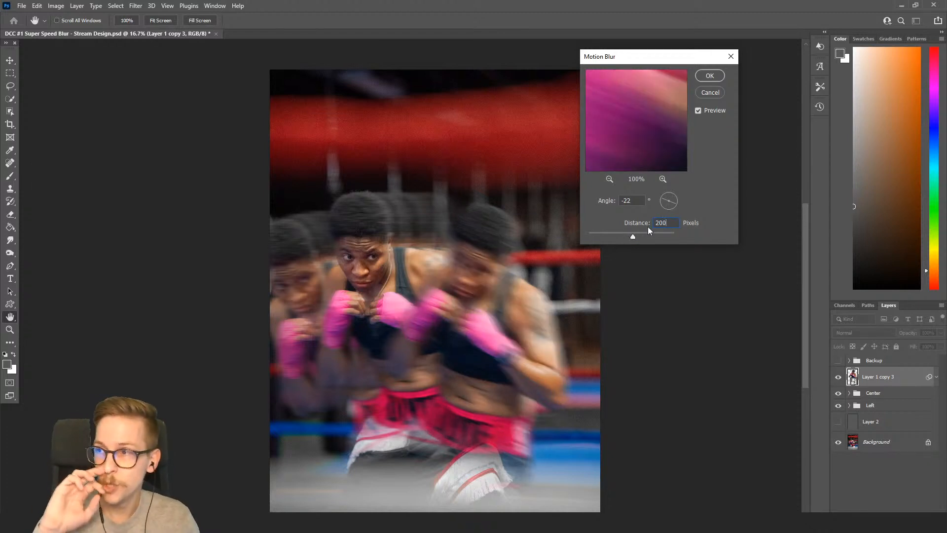
{"action": "left_click", "coordinate": [709, 77]}
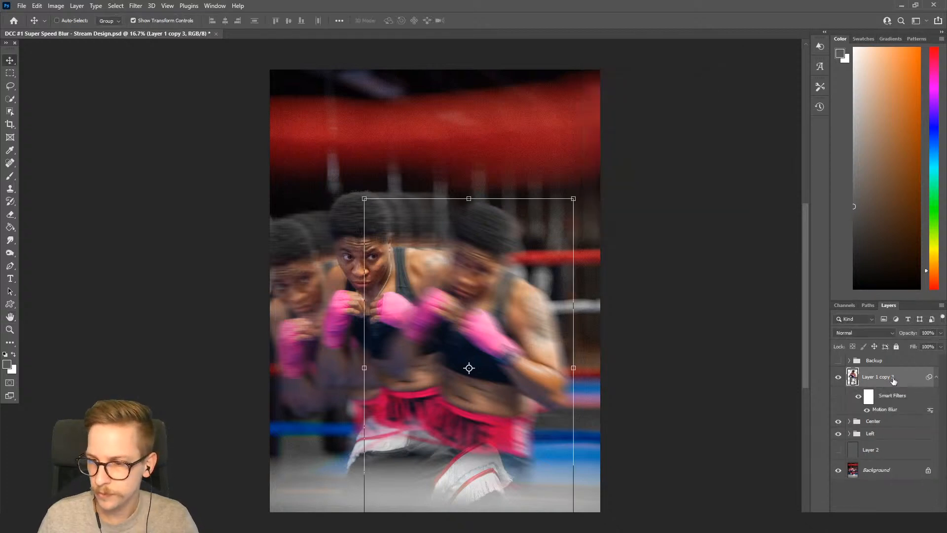
Lower the opacity of Layer 1 copy 3 to 74% and compare the image with the layer hidden and shown.
{"action": "left_click", "coordinate": [940, 332]}
{"action": "left_click", "coordinate": [929, 345]}
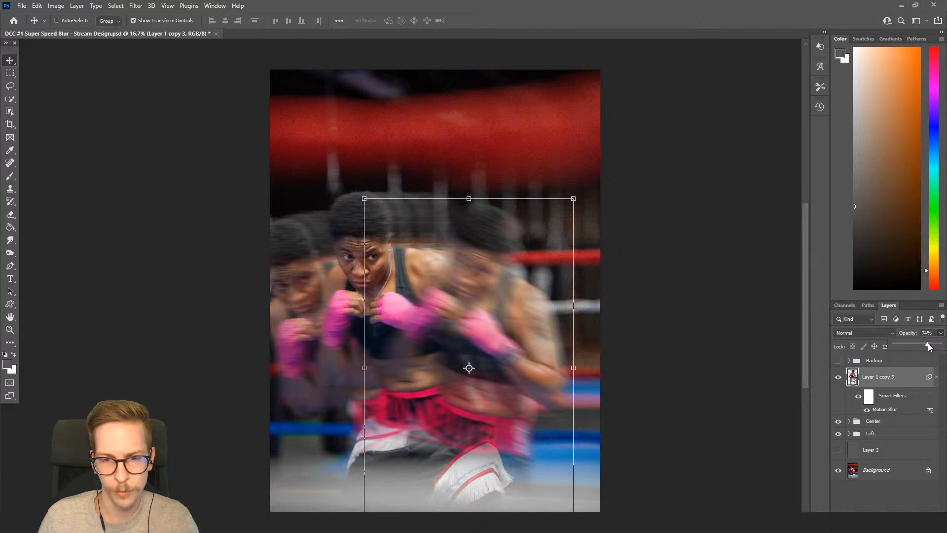
{"action": "left_click", "coordinate": [889, 385]}
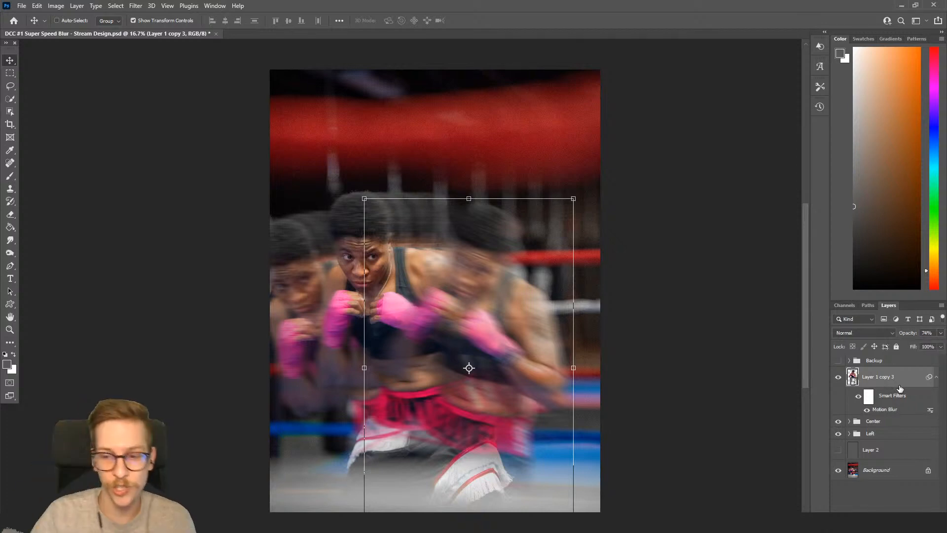
{"action": "left_click", "coordinate": [838, 381]}
{"action": "left_click", "coordinate": [838, 380]}
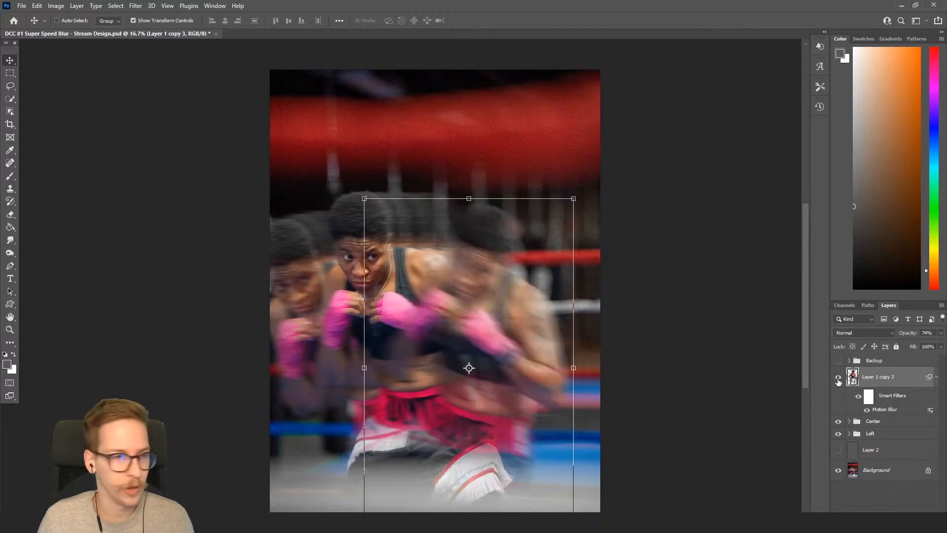
{"action": "left_click", "coordinate": [837, 381]}
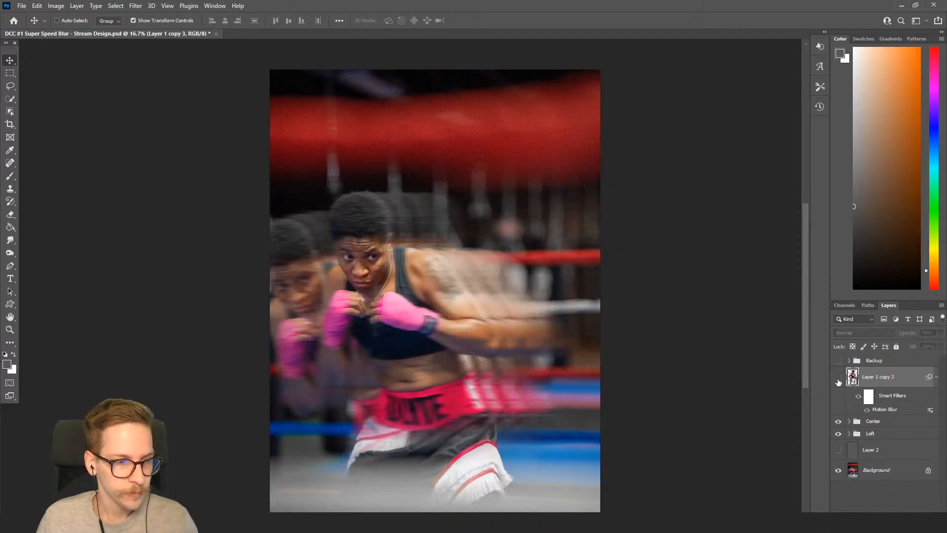
{"action": "left_click", "coordinate": [838, 378]}
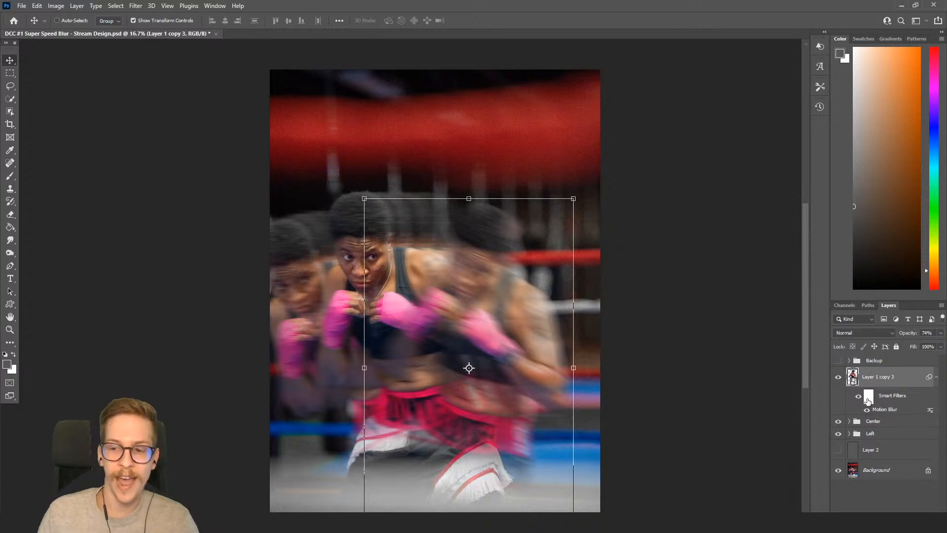
Try painting black on the smart filter mask of Layer 1 copy 3 to sharpen the boxer, and undo the strokes.
{"action": "left_click", "coordinate": [867, 397]}
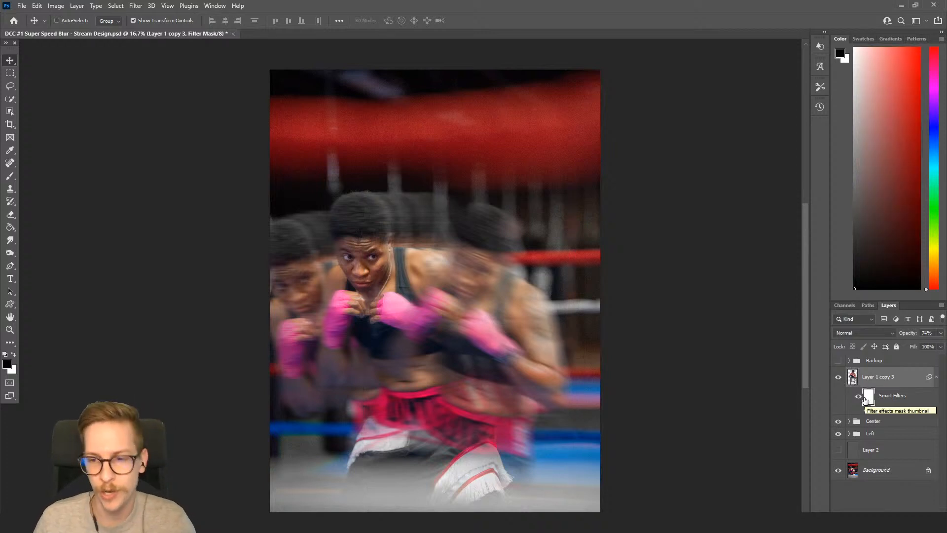
{"action": "key", "text": "b"}
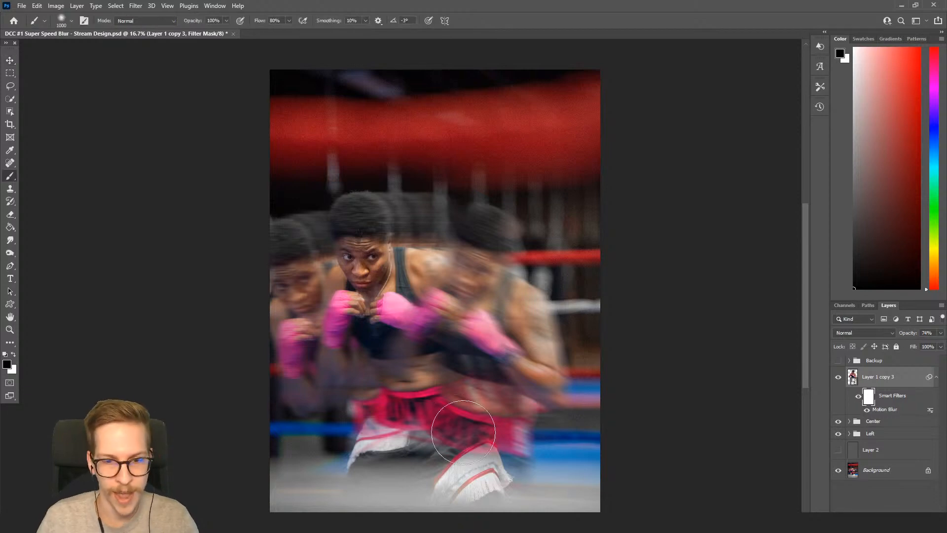
{"action": "mouse_move", "coordinate": [461, 364]}
{"action": "left_mouse_down"}
{"action": "mouse_move", "coordinate": [458, 336]}
{"action": "mouse_move", "coordinate": [504, 234]}
{"action": "mouse_move", "coordinate": [471, 253]}
{"action": "mouse_move", "coordinate": [550, 400]}
{"action": "left_mouse_up"}
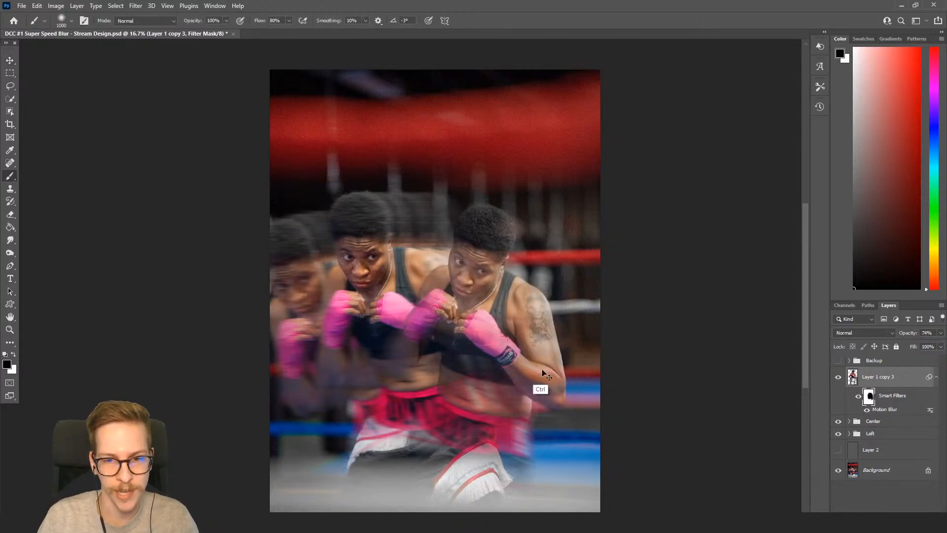
{"action": "key", "text": "ctrl+z"}
{"action": "left_click_drag", "start_coordinate": [475, 256], "coordinate": [468, 410]}
{"action": "key", "text": "ctrl+z"}
{"action": "left_click_drag", "start_coordinate": [476, 225], "coordinate": [479, 451]}
{"action": "key", "text": "ctrl+z"}
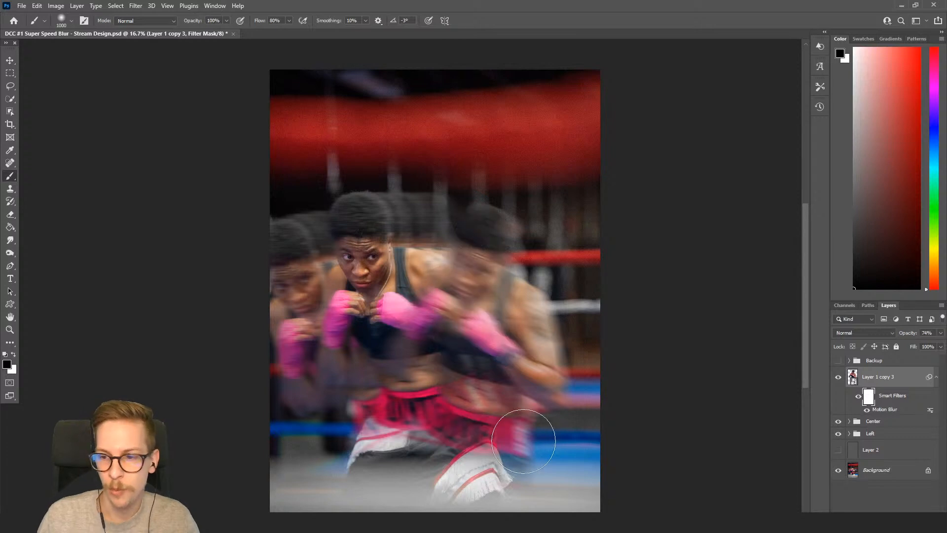
Add a layer mask to Layer 1 copy 3 and set the Brush to 1800 px with 19% flow.
{"action": "left_click", "coordinate": [892, 376]}
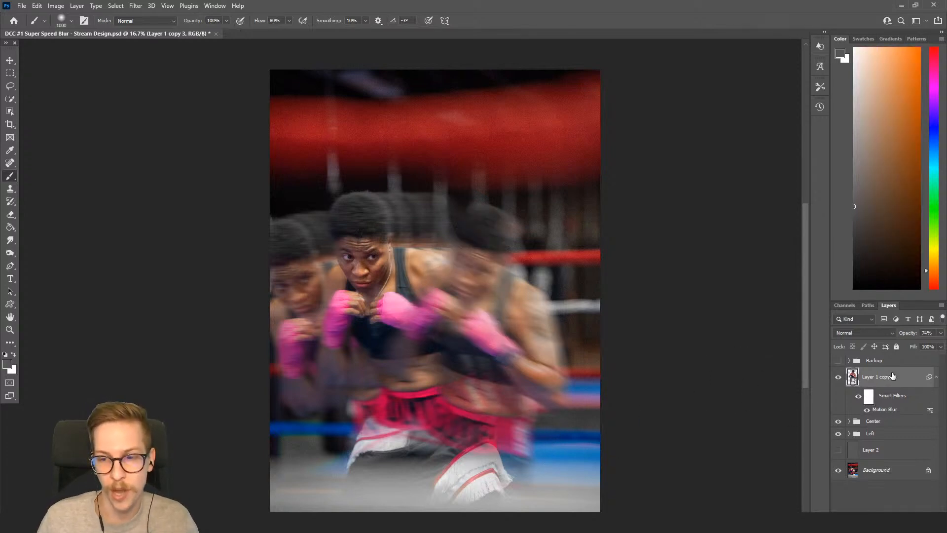
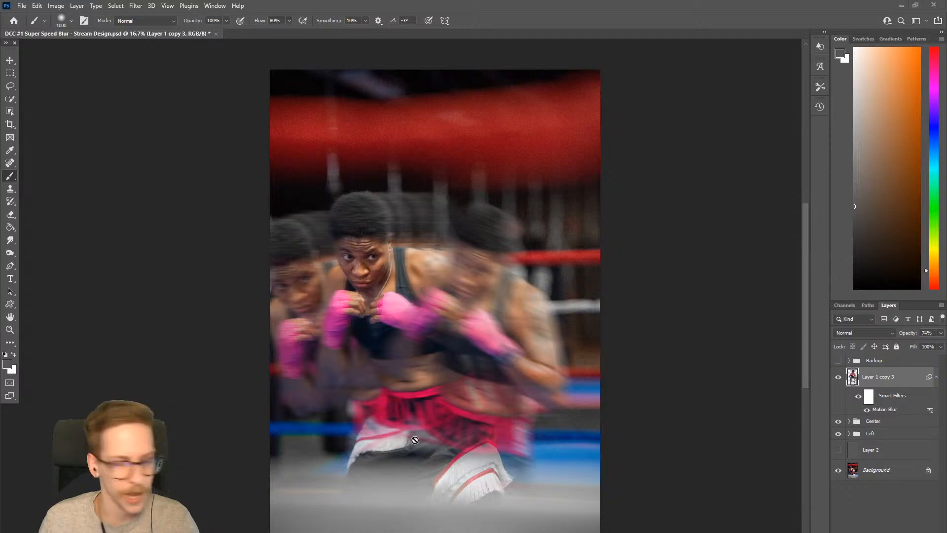
{"action": "left_click", "coordinate": [876, 532]}
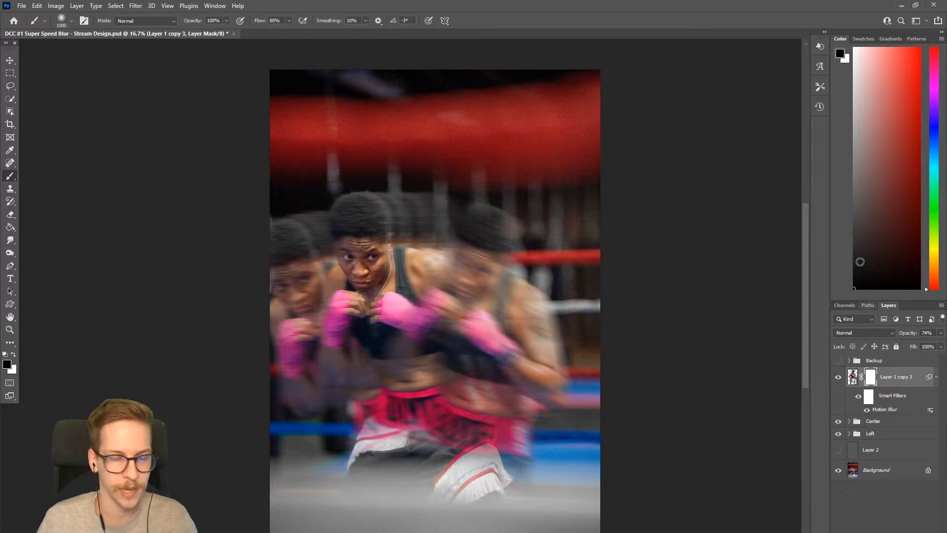
{"action": "key", "text": "bracketright"}
{"action": "key", "text": "bracketright"}
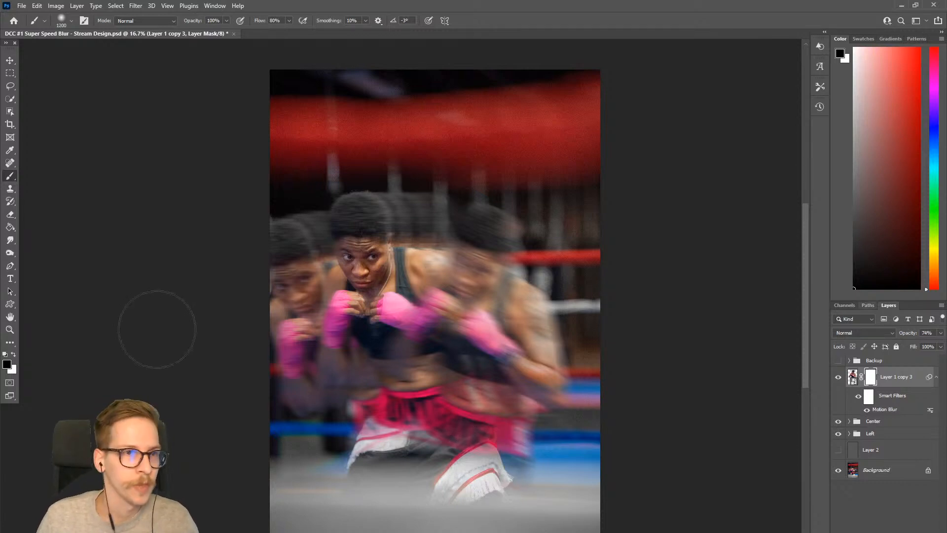
{"action": "left_click", "coordinate": [72, 26]}
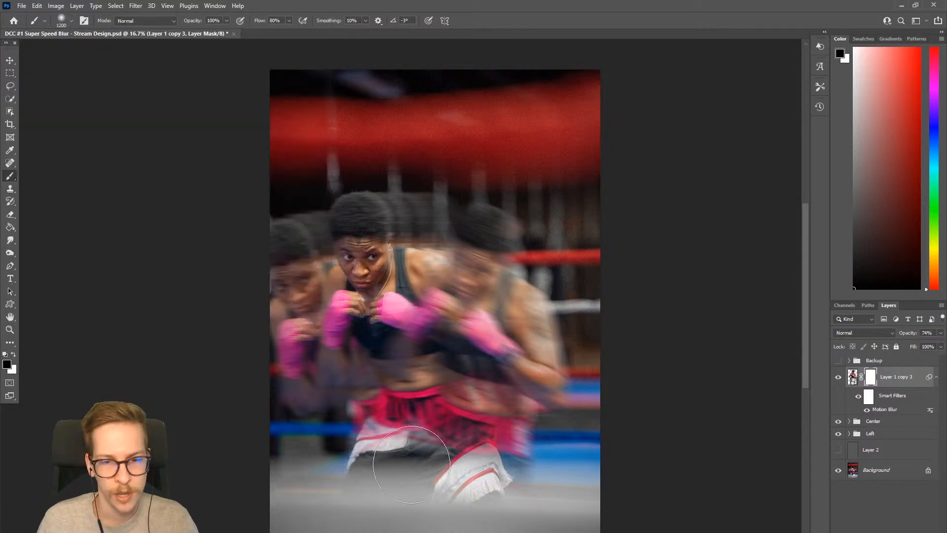
{"action": "key", "text": "bracketright"}
{"action": "key", "text": "bracketright"}
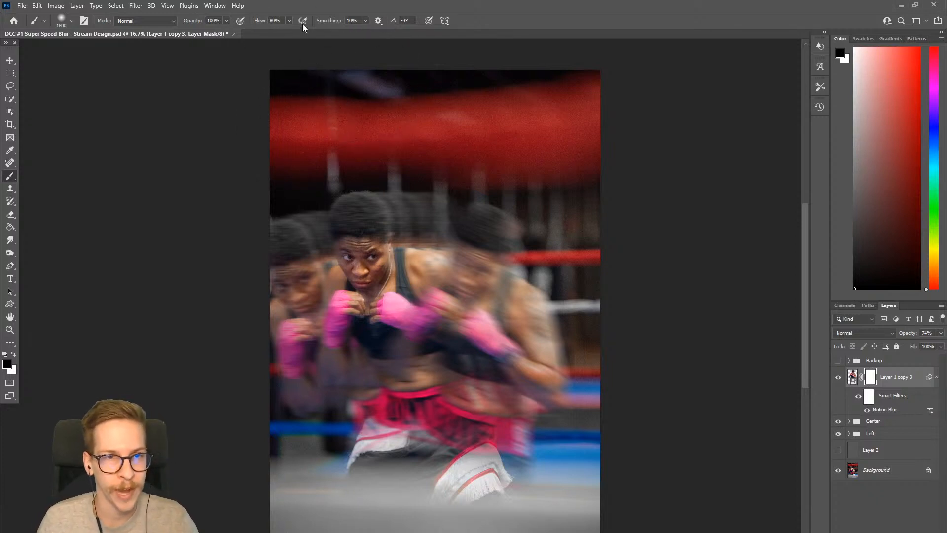
{"action": "left_click", "coordinate": [289, 21]}
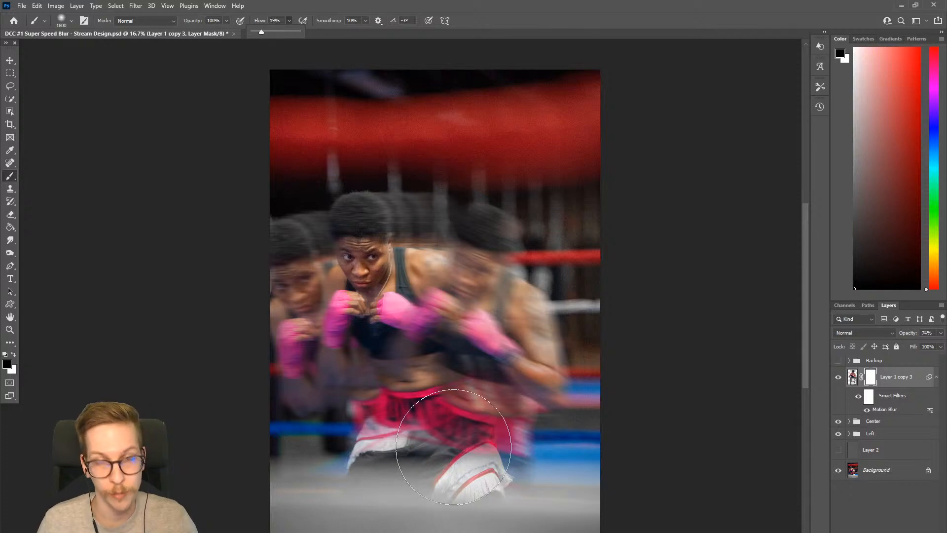
Paint black on the layer mask of Layer 1 copy 3 where it overlaps the center boxer's glove, arm, torso and shorts, adjusting the brush size.
{"action": "key", "text": "["}
{"action": "mouse_move", "coordinate": [413, 465]}
{"action": "left_mouse_down"}
{"action": "mouse_move", "coordinate": [490, 480]}
{"action": "mouse_move", "coordinate": [574, 476]}
{"action": "mouse_move", "coordinate": [533, 477]}
{"action": "mouse_move", "coordinate": [419, 437]}
{"action": "mouse_move", "coordinate": [484, 457]}
{"action": "mouse_move", "coordinate": [426, 407]}
{"action": "mouse_move", "coordinate": [471, 459]}
{"action": "mouse_move", "coordinate": [429, 414]}
{"action": "mouse_move", "coordinate": [450, 417]}
{"action": "left_mouse_up"}
{"action": "key", "text": "["}
{"action": "key", "text": "["}
{"action": "key", "text": "["}
{"action": "key", "text": "bracketright"}
{"action": "mouse_move", "coordinate": [411, 384]}
{"action": "left_mouse_down"}
{"action": "mouse_move", "coordinate": [441, 443]}
{"action": "mouse_move", "coordinate": [434, 406]}
{"action": "mouse_move", "coordinate": [386, 360]}
{"action": "mouse_move", "coordinate": [373, 327]}
{"action": "mouse_move", "coordinate": [414, 397]}
{"action": "mouse_move", "coordinate": [416, 326]}
{"action": "mouse_move", "coordinate": [423, 370]}
{"action": "mouse_move", "coordinate": [412, 362]}
{"action": "mouse_move", "coordinate": [410, 329]}
{"action": "mouse_move", "coordinate": [421, 309]}
{"action": "mouse_move", "coordinate": [451, 393]}
{"action": "mouse_move", "coordinate": [425, 335]}
{"action": "mouse_move", "coordinate": [520, 418]}
{"action": "mouse_move", "coordinate": [495, 397]}
{"action": "mouse_move", "coordinate": [471, 348]}
{"action": "mouse_move", "coordinate": [473, 389]}
{"action": "left_mouse_up"}
{"action": "key", "text": "bracketleft"}
{"action": "key", "text": "bracketleft"}
{"action": "key", "text": "bracketleft"}
{"action": "key", "text": "bracketright"}
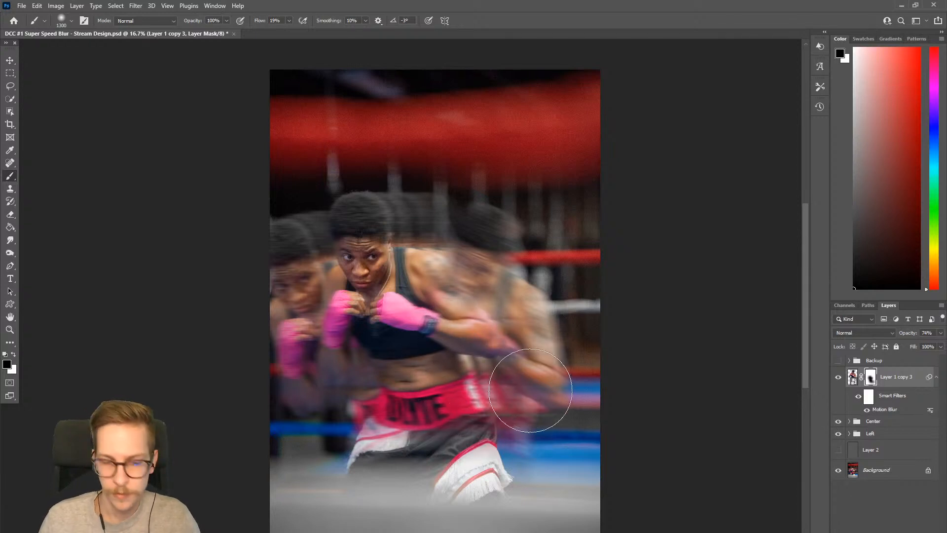
Shift the masked right-leaning boxer slightly up and to the right.
{"action": "key", "text": "v"}
{"action": "left_click_drag", "start_coordinate": [496, 351], "coordinate": [501, 354]}
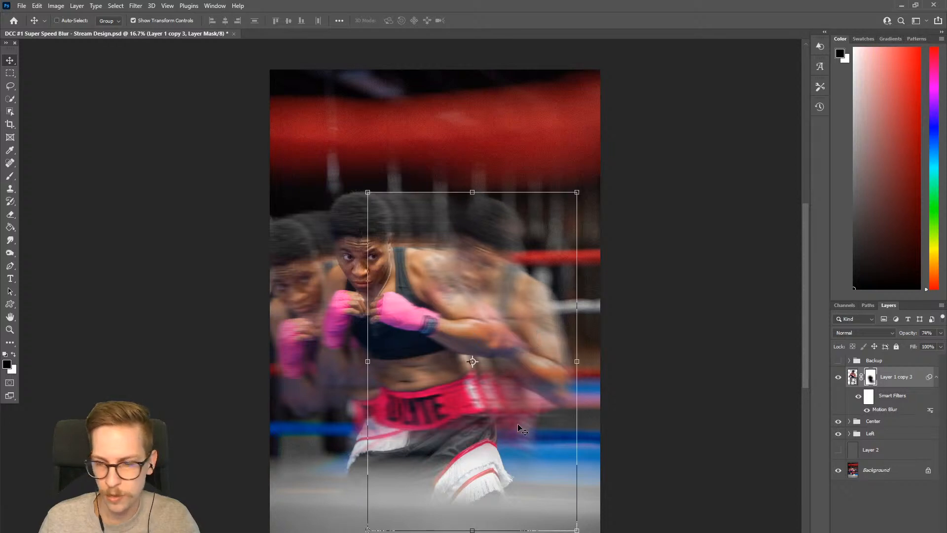
Switch to the Brush with white as the painting color and reduce its size to 1000 px.
{"action": "left_click", "coordinate": [883, 239]}
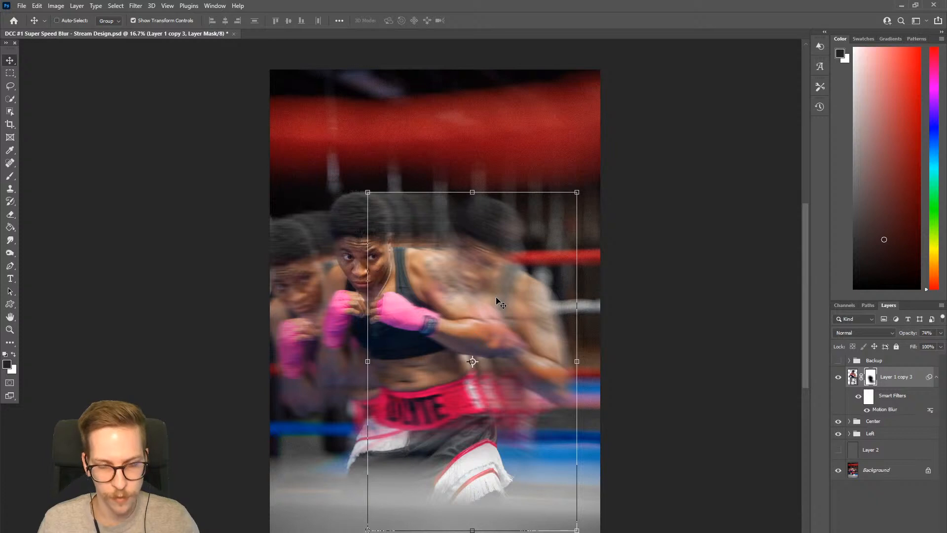
{"action": "key", "text": "b"}
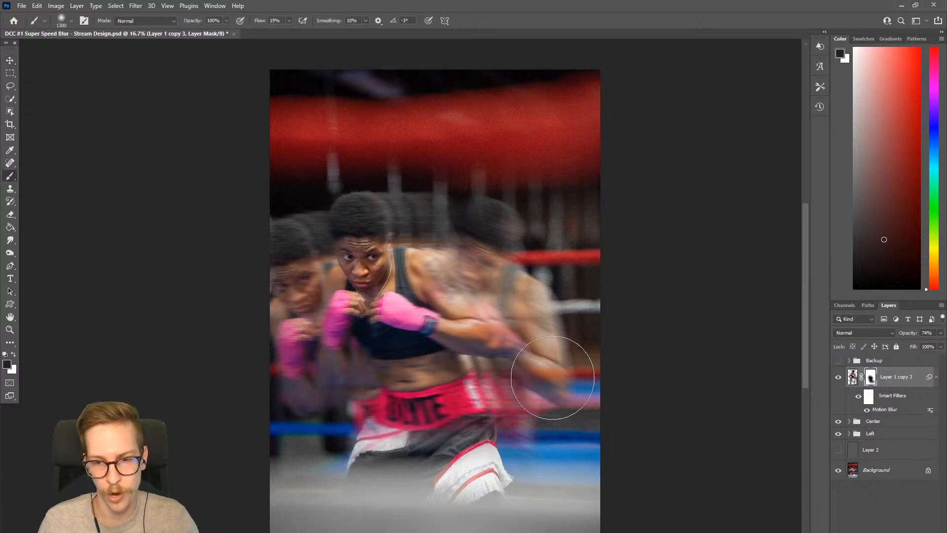
{"action": "key", "text": "bracketleft"}
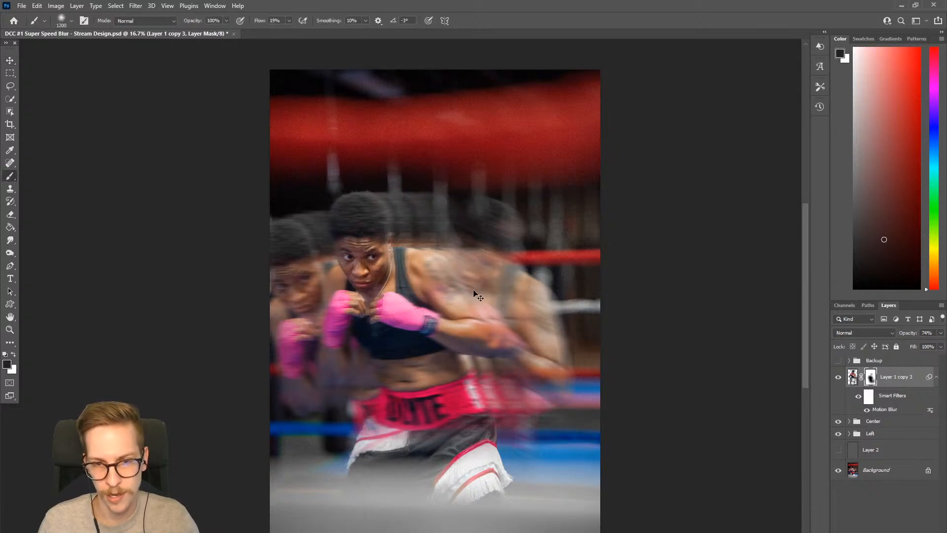
{"action": "left_click", "coordinate": [886, 240]}
{"action": "left_click_drag", "start_coordinate": [854, 263], "coordinate": [848, 260]}
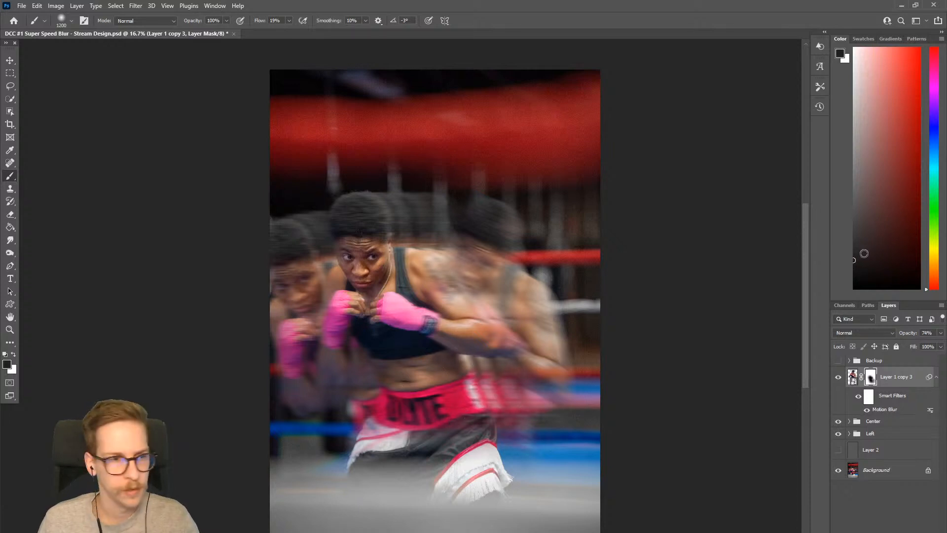
{"action": "left_click", "coordinate": [853, 48]}
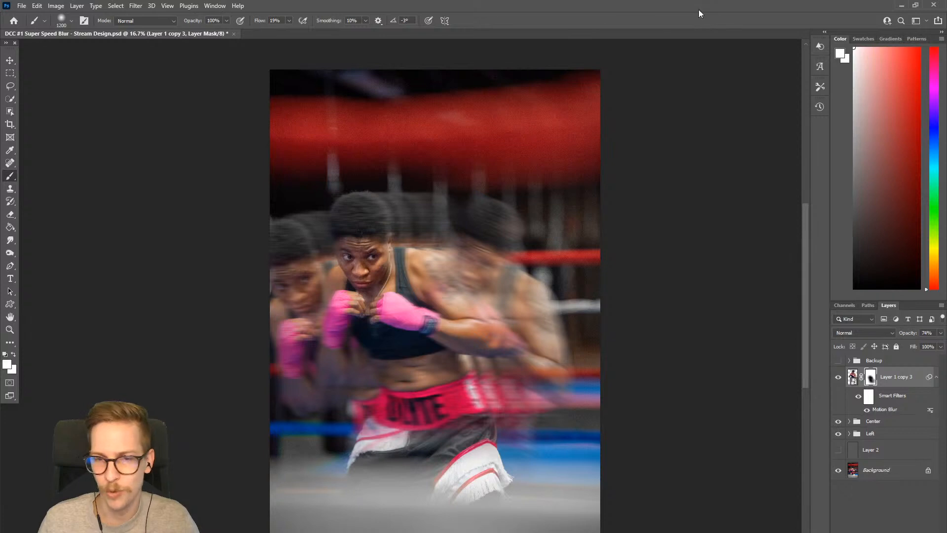
{"action": "key", "text": "]"}
{"action": "key", "text": "["}
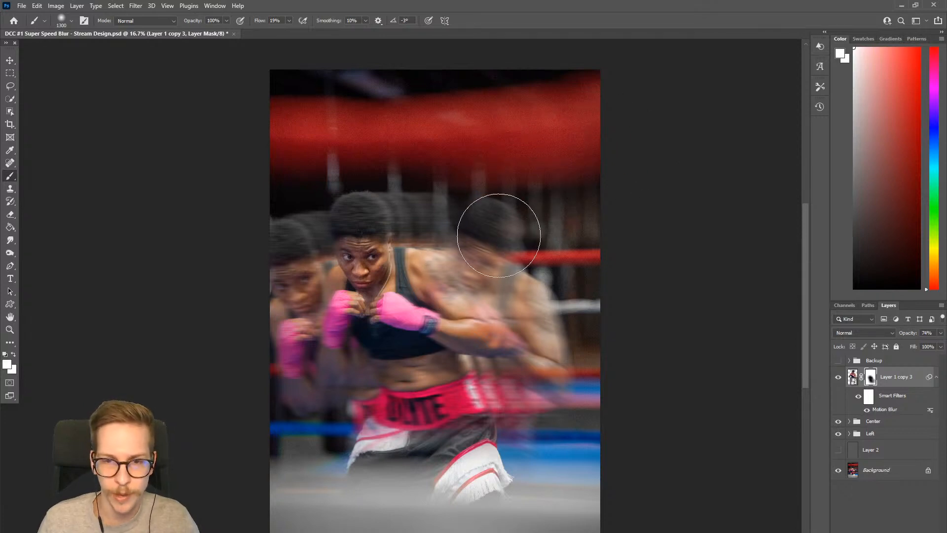
{"action": "key", "text": "["}
{"action": "key", "text": "["}
{"action": "key", "text": "["}
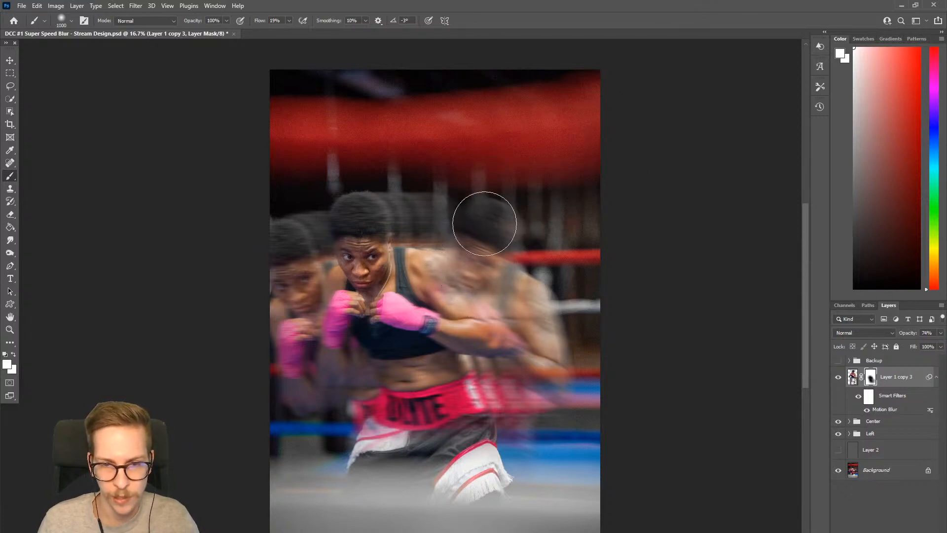
Set the Brush flow to 49% and paint white on the layer mask over the right-leaning boxer's face, undoing the stroke over the gloves.
{"action": "left_click", "coordinate": [289, 20]}
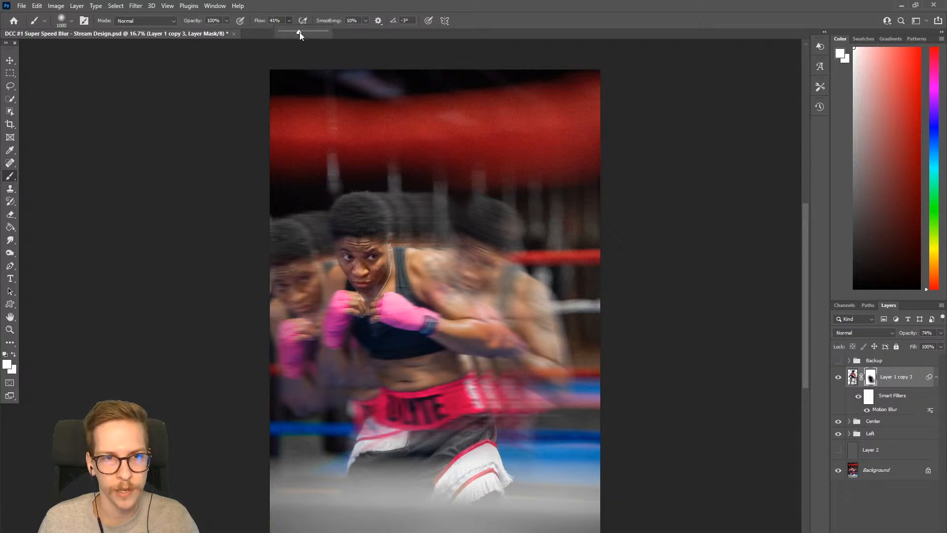
{"action": "left_click_drag", "start_coordinate": [300, 31], "coordinate": [303, 32]}
{"action": "key", "text": "]"}
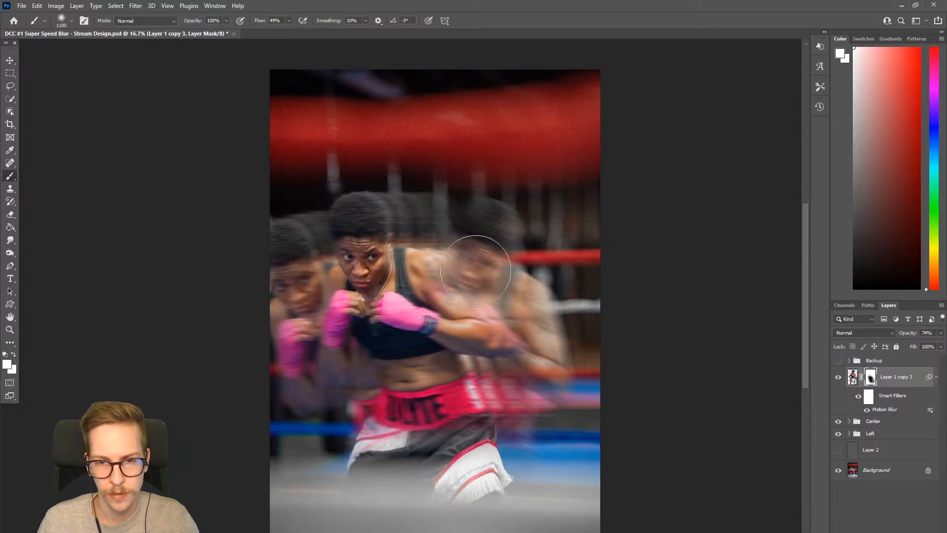
{"action": "mouse_move", "coordinate": [475, 270]}
{"action": "left_mouse_down"}
{"action": "mouse_move", "coordinate": [490, 232]}
{"action": "mouse_move", "coordinate": [496, 274]}
{"action": "mouse_move", "coordinate": [484, 248]}
{"action": "mouse_move", "coordinate": [507, 309]}
{"action": "mouse_move", "coordinate": [496, 267]}
{"action": "mouse_move", "coordinate": [492, 279]}
{"action": "mouse_move", "coordinate": [503, 297]}
{"action": "mouse_move", "coordinate": [504, 253]}
{"action": "left_mouse_up"}
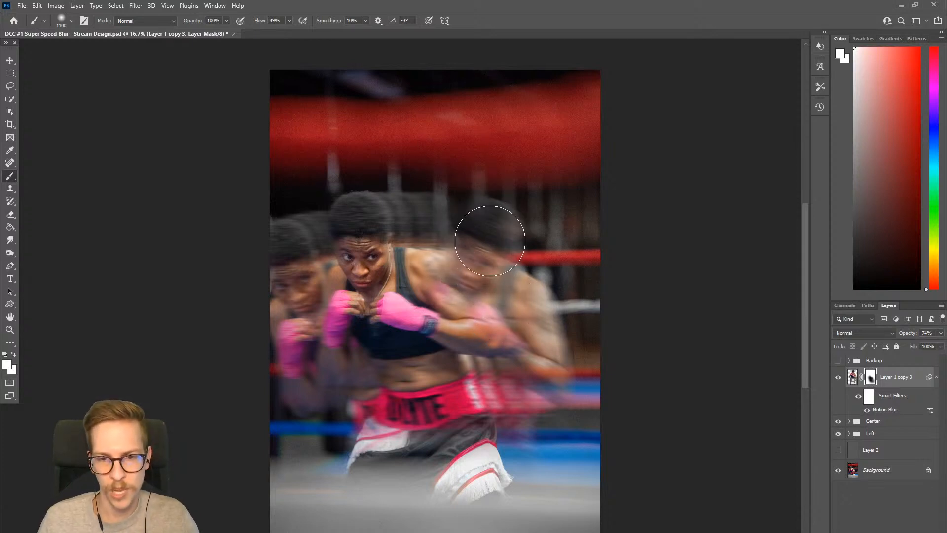
{"action": "mouse_move", "coordinate": [477, 326]}
{"action": "left_mouse_down"}
{"action": "mouse_move", "coordinate": [465, 342]}
{"action": "mouse_move", "coordinate": [440, 322]}
{"action": "left_mouse_up"}
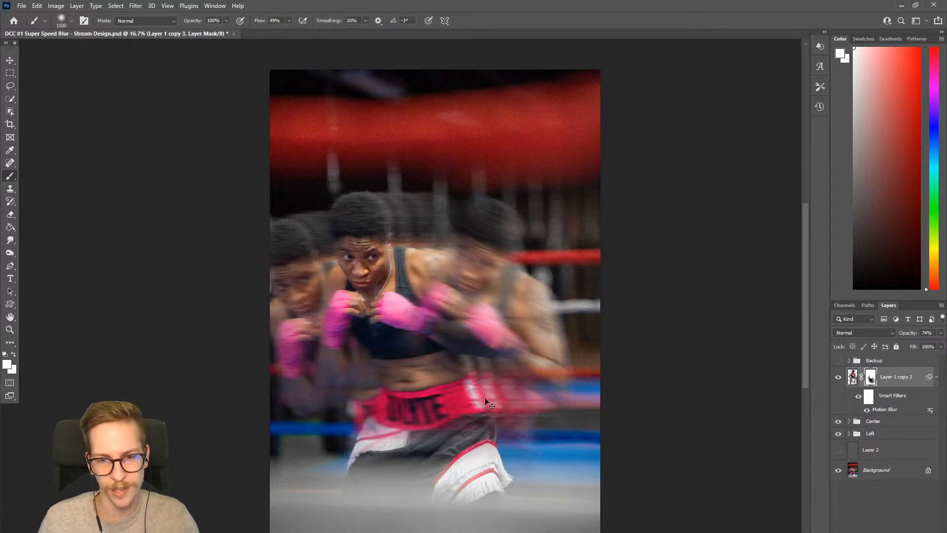
{"action": "key", "text": "ctrl+z"}
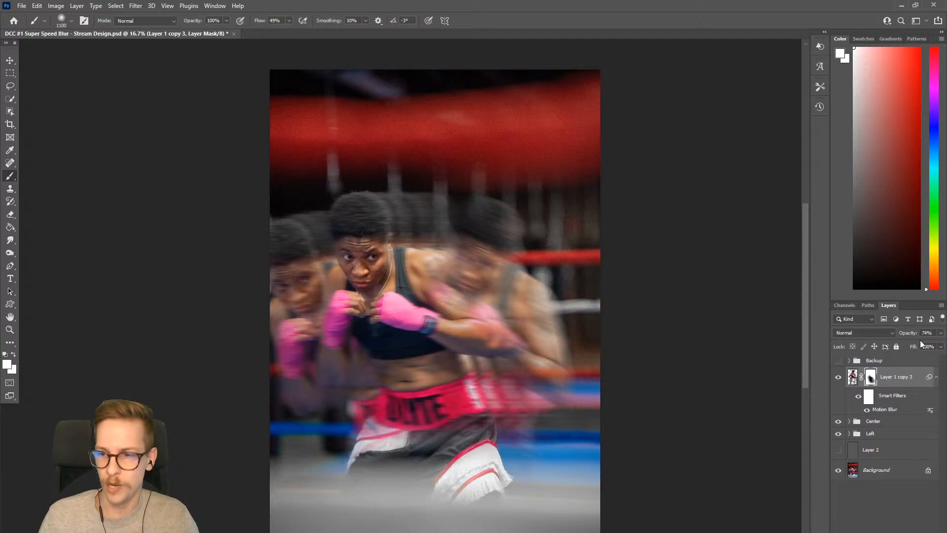
Set the opacity of Layer 1 copy 3 to 85%.
{"action": "left_click", "coordinate": [940, 334]}
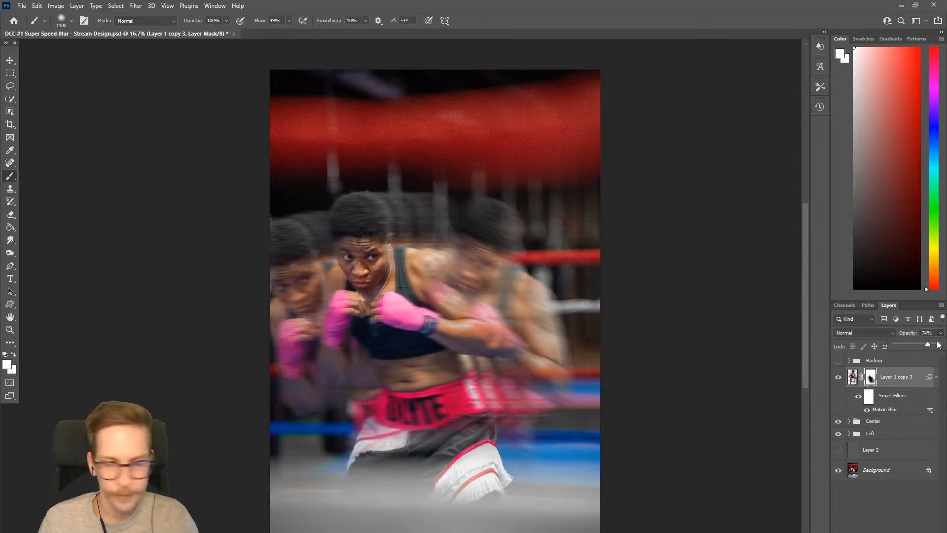
{"action": "left_click_drag", "start_coordinate": [928, 344], "coordinate": [932, 348]}
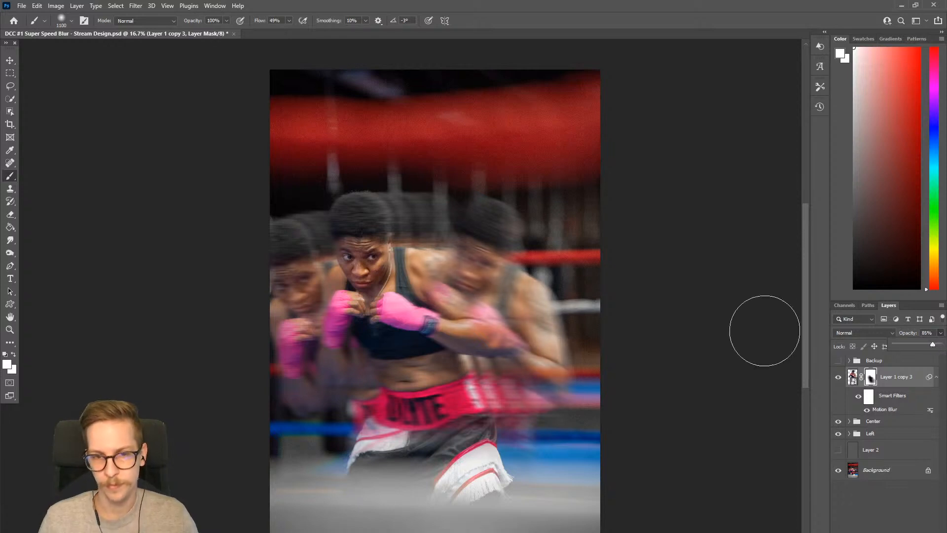
Try painting on the layer mask around the center boxer's arm and wrist, and undo it.
{"action": "left_click", "coordinate": [434, 292]}
{"action": "left_click_drag", "start_coordinate": [434, 315], "coordinate": [437, 339]}
{"action": "key", "text": "ctrl+z"}
Reset the painting color to black and mask Layer 1 copy 3 over the center boxer's shoulder and arm, adjusting the brush size.
{"action": "left_click", "coordinate": [876, 245]}
{"action": "key", "text": "d"}
{"action": "key", "text": "bracketleft"}
{"action": "key", "text": "bracketleft"}
{"action": "key", "text": "bracketleft"}
{"action": "key", "text": "bracketleft"}
{"action": "key", "text": "bracketleft"}
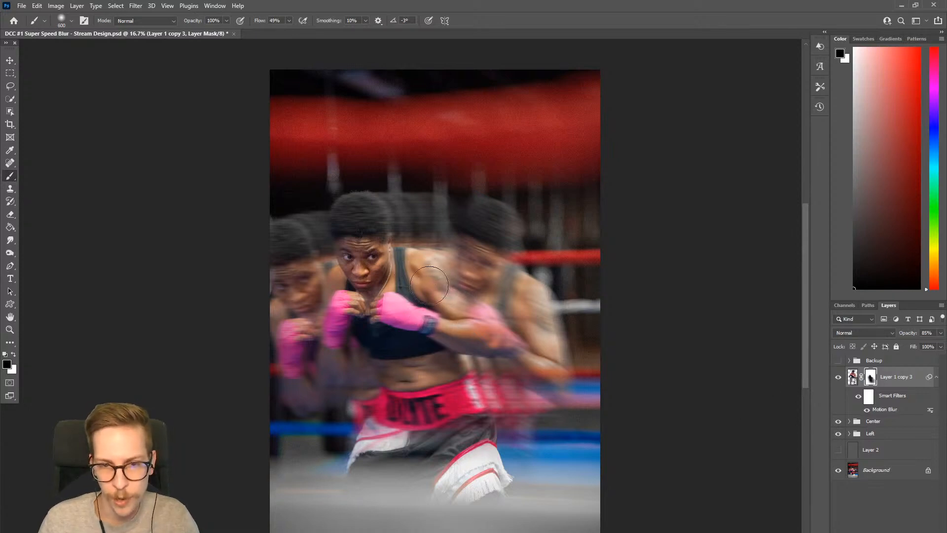
{"action": "key", "text": "bracketright"}
{"action": "key", "text": "bracketright"}
{"action": "key", "text": "bracketright"}
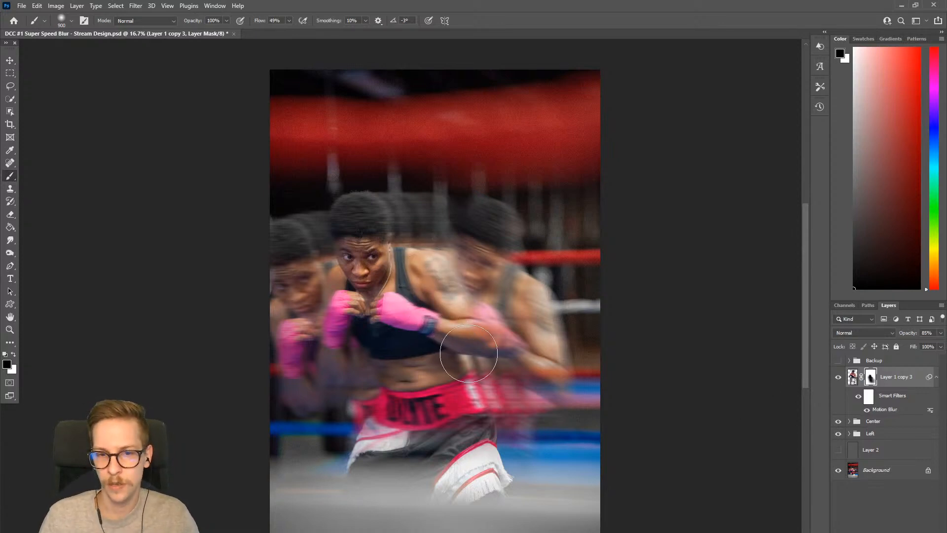
{"action": "key", "text": "bracketright"}
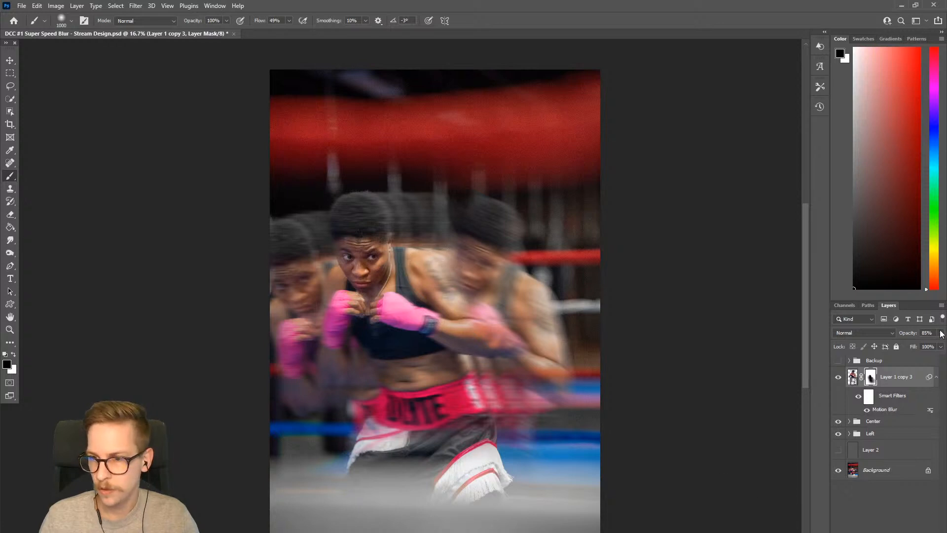
{"action": "key", "text": "bracketleft"}
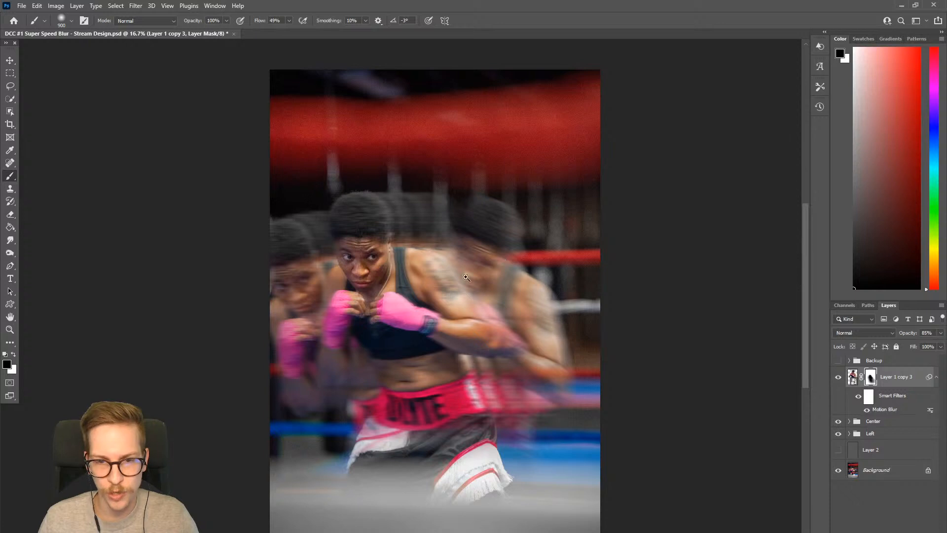
Refine the mask with a 400 px black brush along the center boxer's tattooed shoulder and upper arm, redoing strokes as needed.
{"action": "left_click_drag", "start_coordinate": [465, 278], "coordinate": [526, 272]}
{"action": "key", "text": "bracketleft"}
{"action": "key", "text": "bracketleft"}
{"action": "key", "text": "bracketleft"}
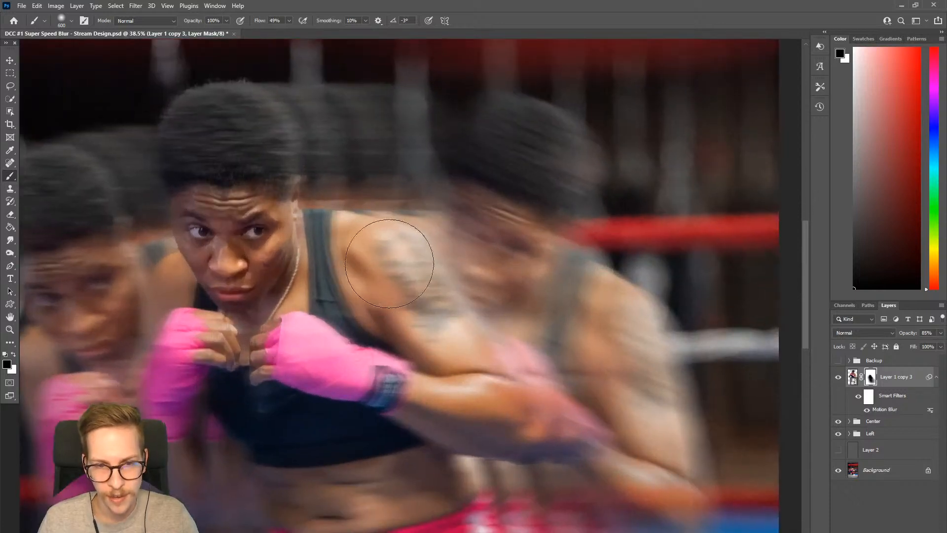
{"action": "key", "text": "bracketleft"}
{"action": "key", "text": "bracketleft"}
{"action": "key", "text": "ctrl+z"}
{"action": "left_click_drag", "start_coordinate": [391, 239], "coordinate": [454, 328]}
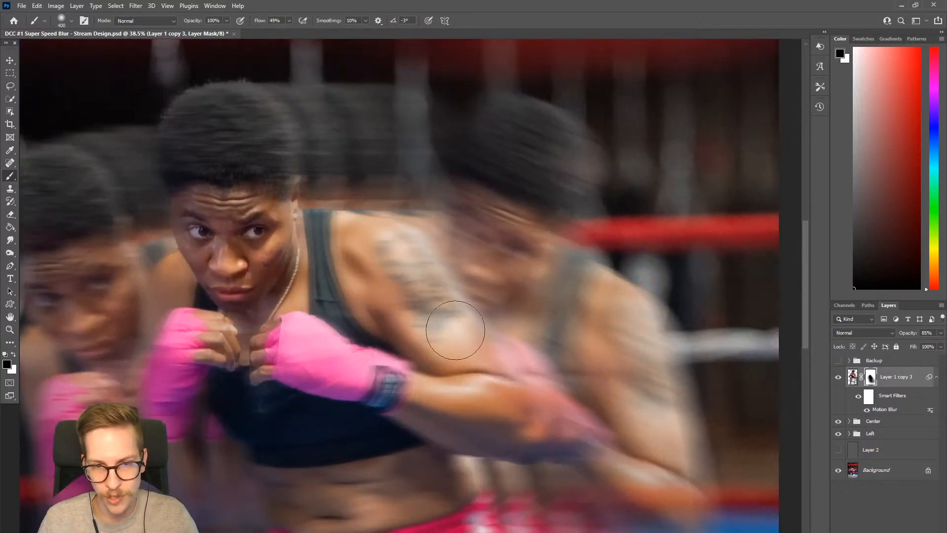
{"action": "key", "text": "ctrl+z"}
{"action": "mouse_move", "coordinate": [384, 243]}
{"action": "left_mouse_down"}
{"action": "mouse_move", "coordinate": [458, 346]}
{"action": "mouse_move", "coordinate": [398, 353]}
{"action": "mouse_move", "coordinate": [417, 346]}
{"action": "left_mouse_up"}
{"action": "left_click_drag", "start_coordinate": [497, 351], "coordinate": [465, 343]}
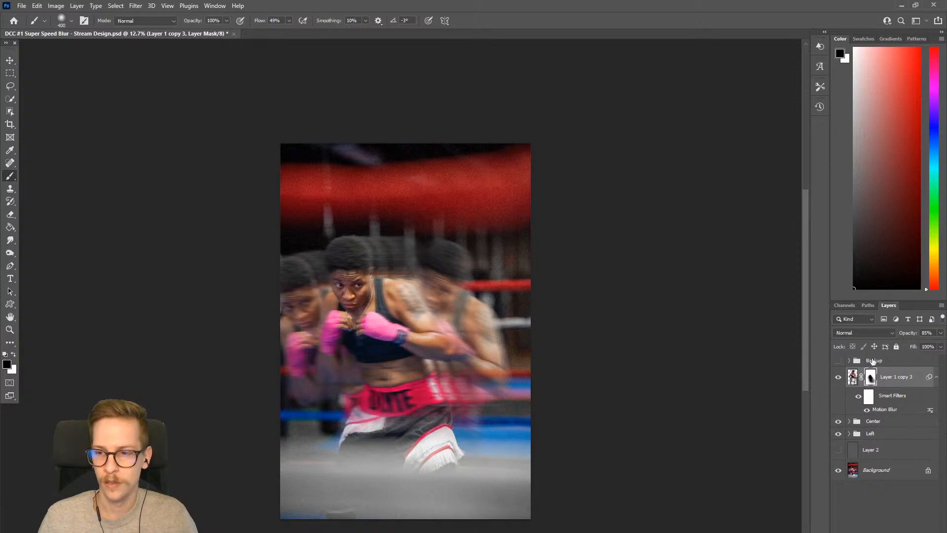
Set the Motion Blur distance of Layer 1 copy 3 to 250 pixels.
{"action": "double_click", "coordinate": [882, 410]}
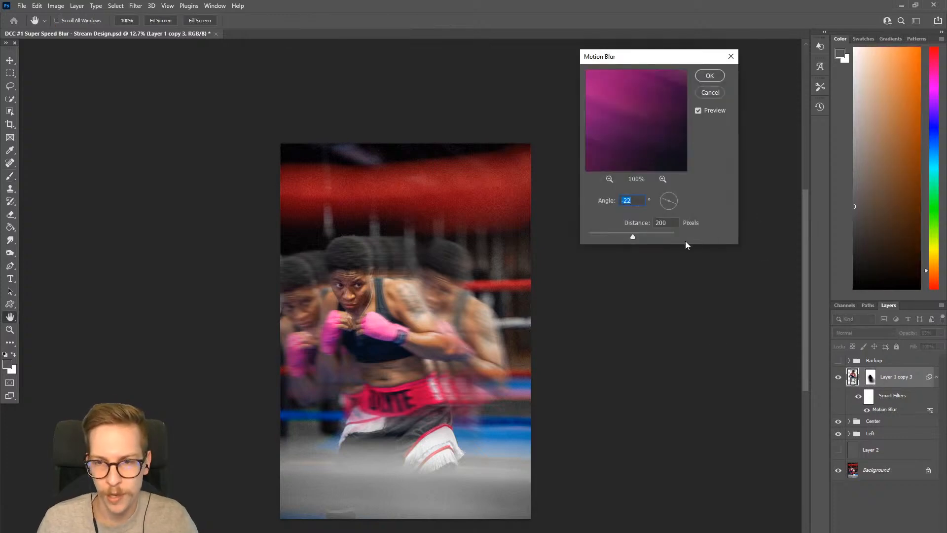
{"action": "double_click", "coordinate": [667, 223]}
{"action": "type", "text": "2"}
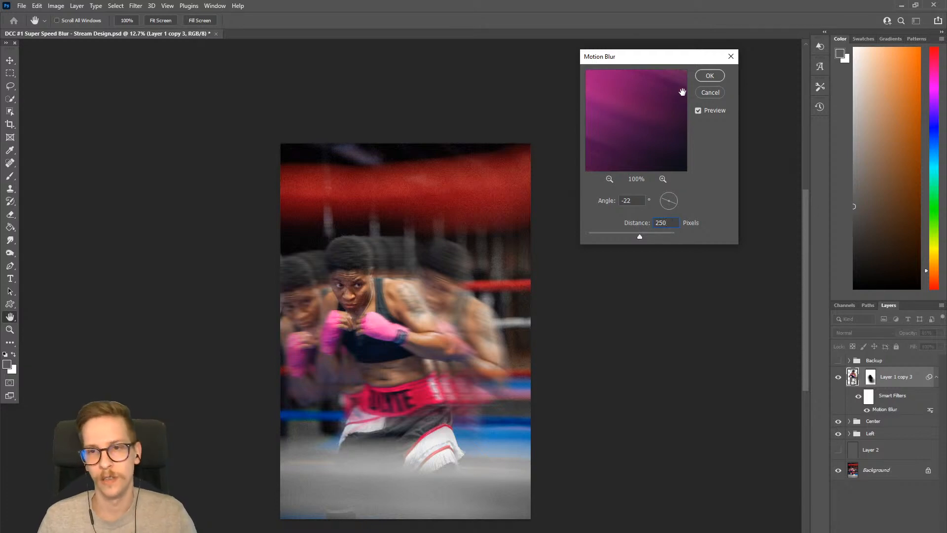
{"action": "left_click", "coordinate": [706, 80]}
{"action": "left_click_drag", "start_coordinate": [454, 341], "coordinate": [466, 328]}
{"action": "left_click_drag", "start_coordinate": [452, 352], "coordinate": [473, 336]}
{"action": "left_click_drag", "start_coordinate": [394, 334], "coordinate": [409, 327]}
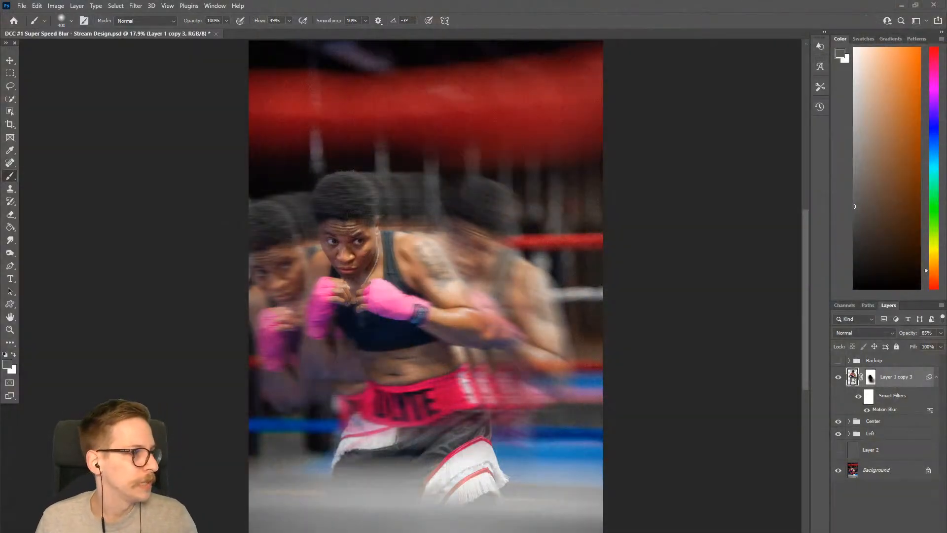
Bring the dodge-bullets.jpg reference in Photos into view, examine its blurred ghost figures up close, and move it away again.
{"action": "mouse_move", "coordinate": [1, 118]}
{"action": "left_mouse_down"}
{"action": "mouse_move", "coordinate": [199, 107]}
{"action": "mouse_move", "coordinate": [318, 76]}
{"action": "left_mouse_up"}
{"action": "scroll", "coordinate": [328, 228], "scroll_direction": "up", "scroll_amount": 5}
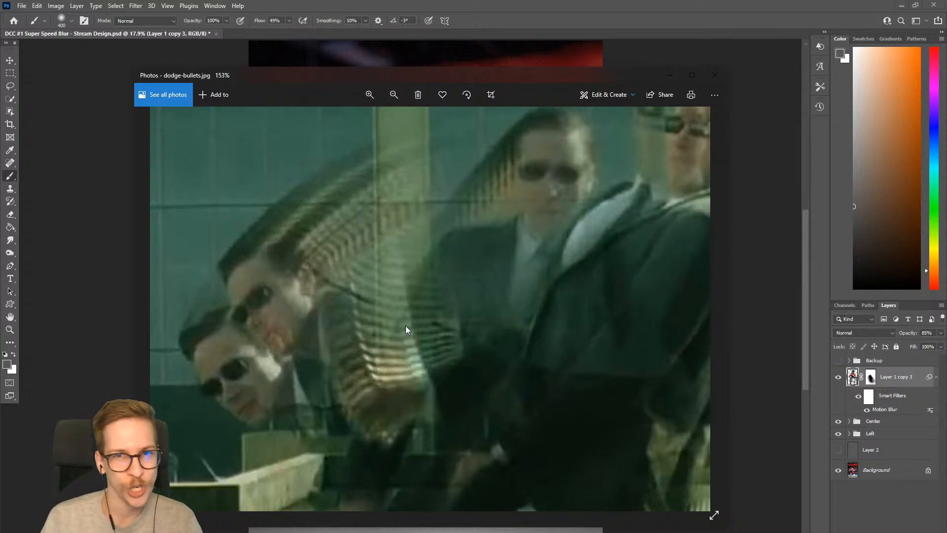
{"action": "scroll", "coordinate": [405, 325], "scroll_direction": "down", "scroll_amount": 3}
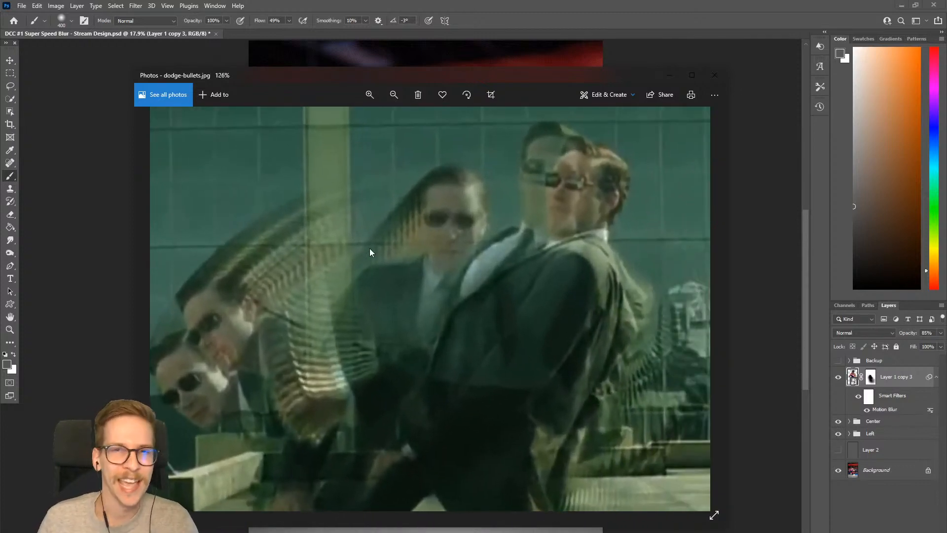
{"action": "left_click_drag", "start_coordinate": [321, 295], "coordinate": [350, 274]}
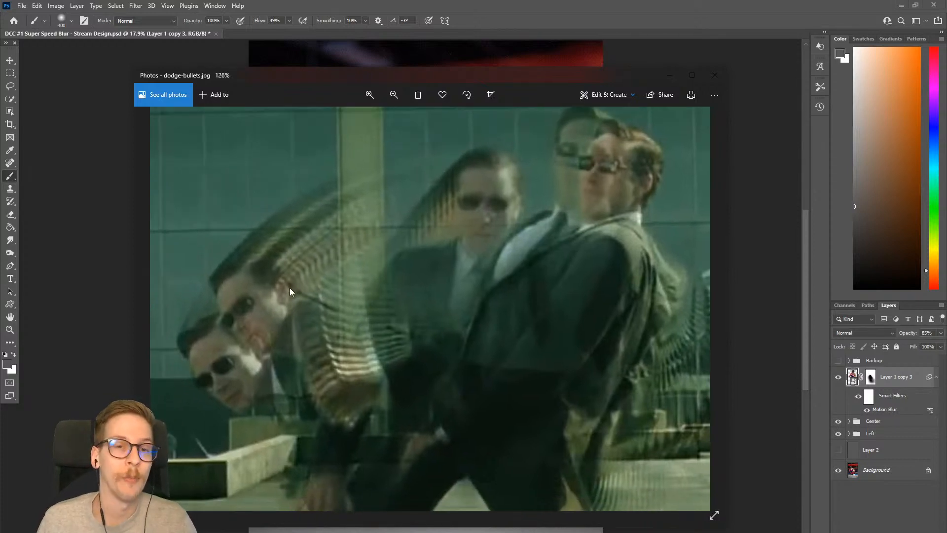
{"action": "left_click_drag", "start_coordinate": [497, 79], "coordinate": [0, 152]}
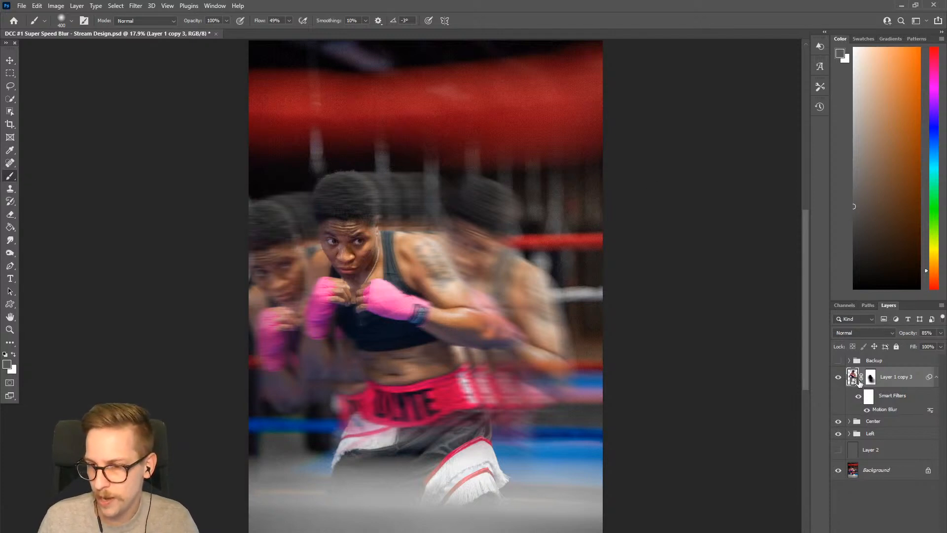
Rename Layer 1 copy 3 to "Right blur".
{"action": "double_click", "coordinate": [893, 377]}
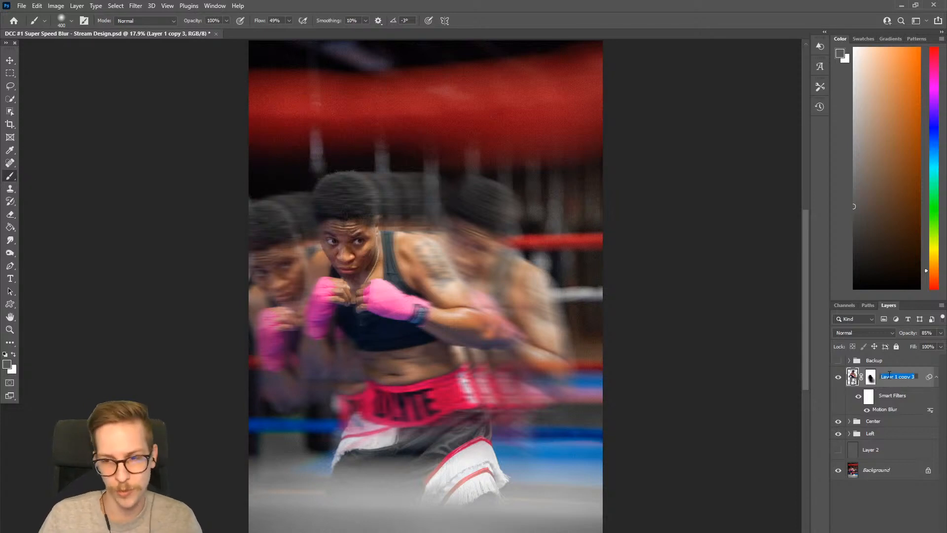
{"action": "type", "text": "Right blur"}
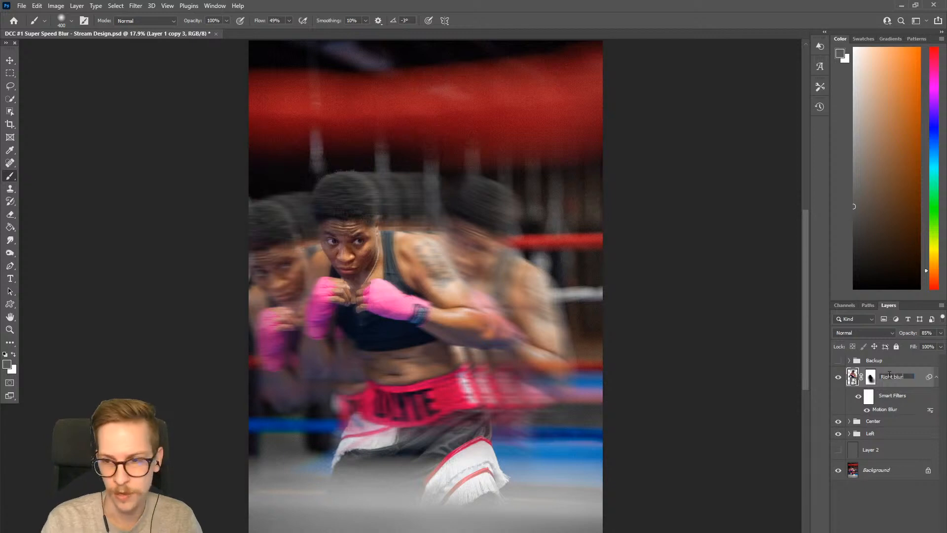
{"action": "key", "text": "Return"}
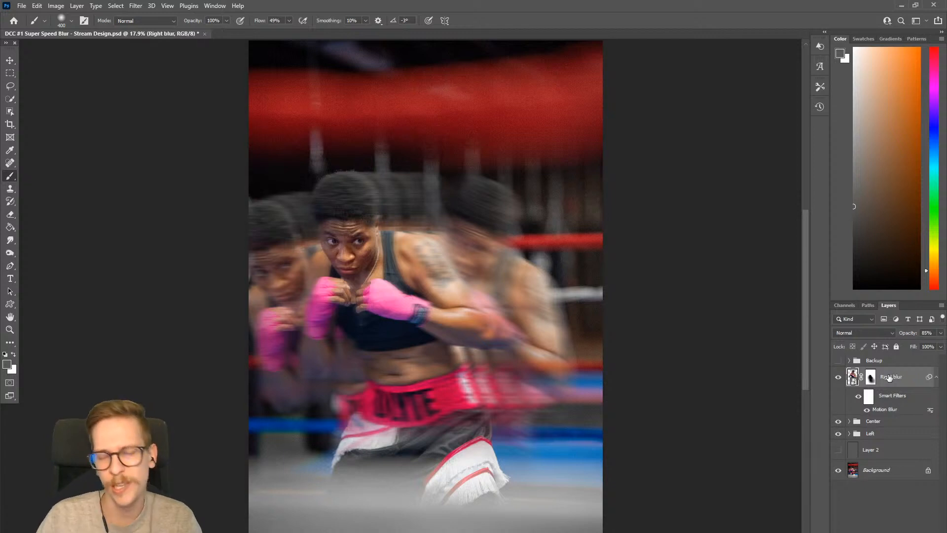
Compare the image with and without the Right blur layer, leaving the layer visible.
{"action": "left_click", "coordinate": [838, 379]}
{"action": "left_click", "coordinate": [837, 378]}
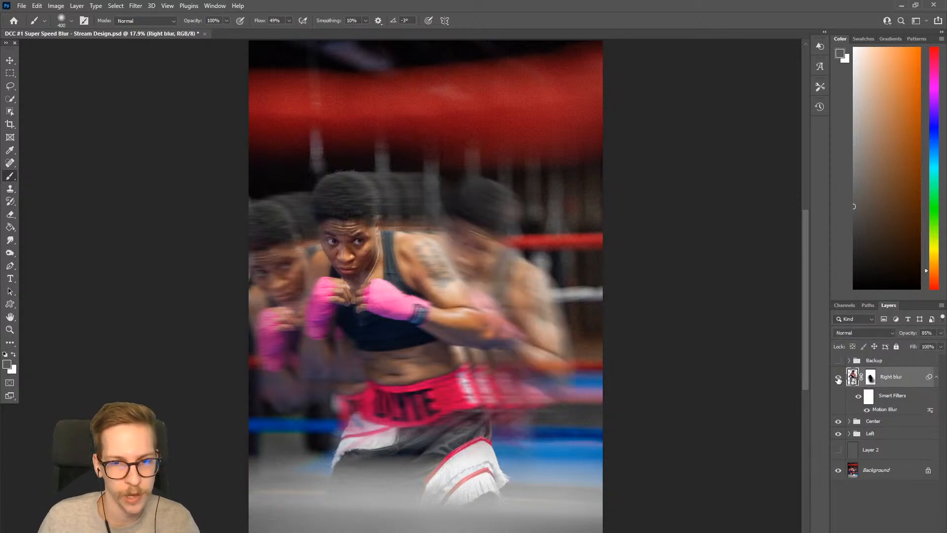
{"action": "left_click", "coordinate": [837, 379]}
{"action": "left_click", "coordinate": [838, 378]}
{"action": "left_click", "coordinate": [837, 379]}
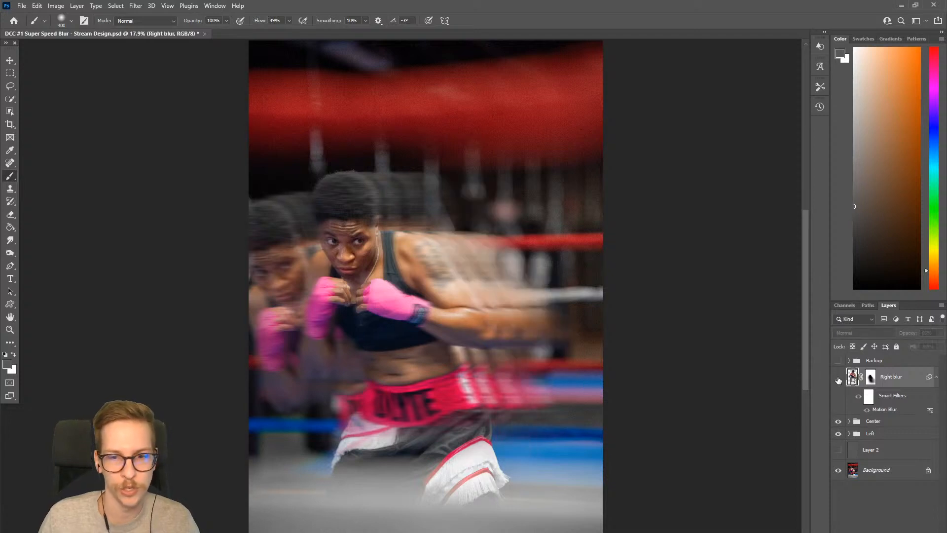
{"action": "left_click", "coordinate": [838, 379]}
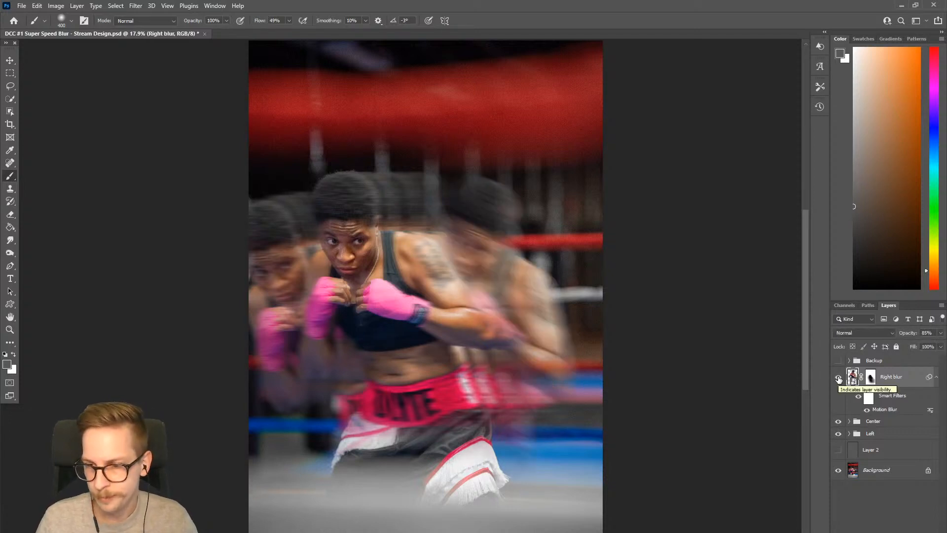
Expand the Center group and compare the image with and without its Top layer, leaving the layer visible.
{"action": "left_click", "coordinate": [849, 422]}
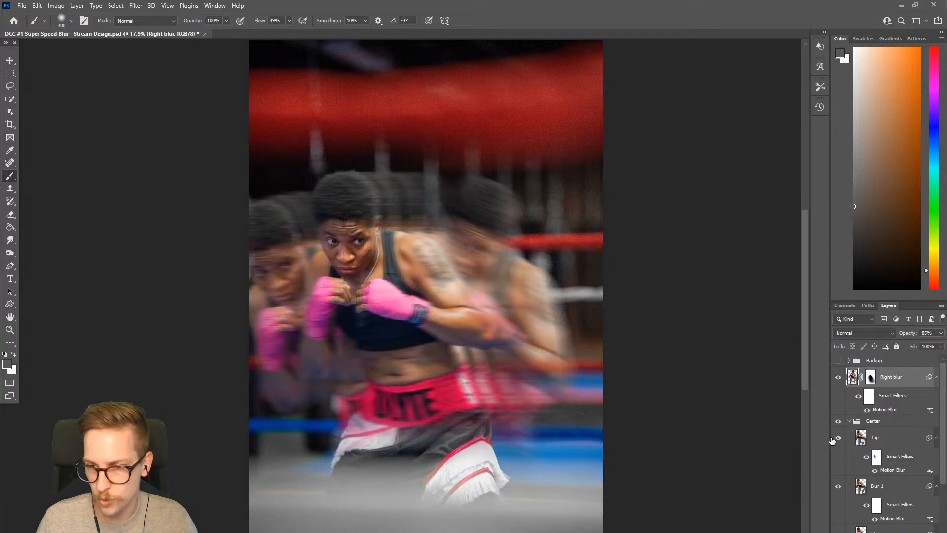
{"action": "left_click", "coordinate": [838, 438]}
{"action": "left_click", "coordinate": [838, 437]}
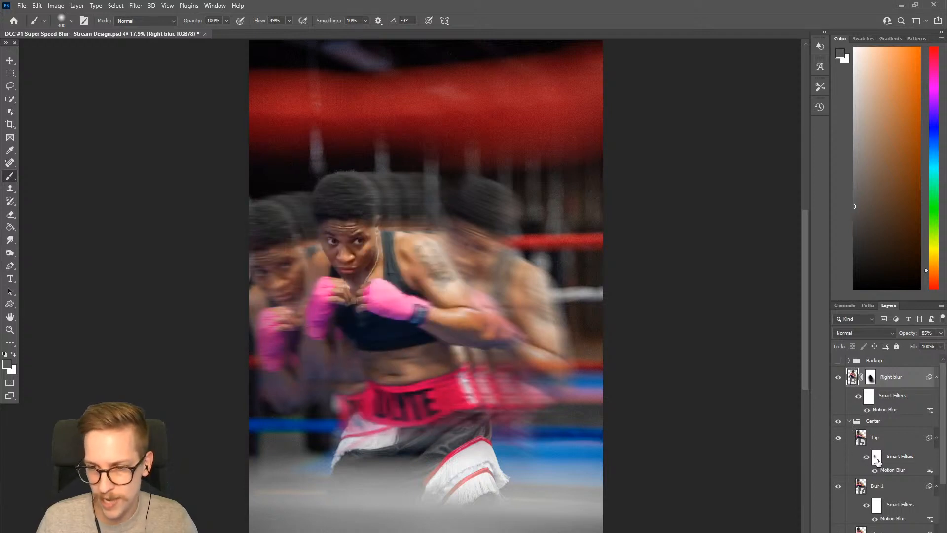
Paint white with a small soft brush on the Top layer's Smart Filter mask around the central boxer's face and neck.
{"action": "left_click", "coordinate": [877, 462]}
{"action": "left_click", "coordinate": [860, 439]}
{"action": "left_click", "coordinate": [876, 461]}
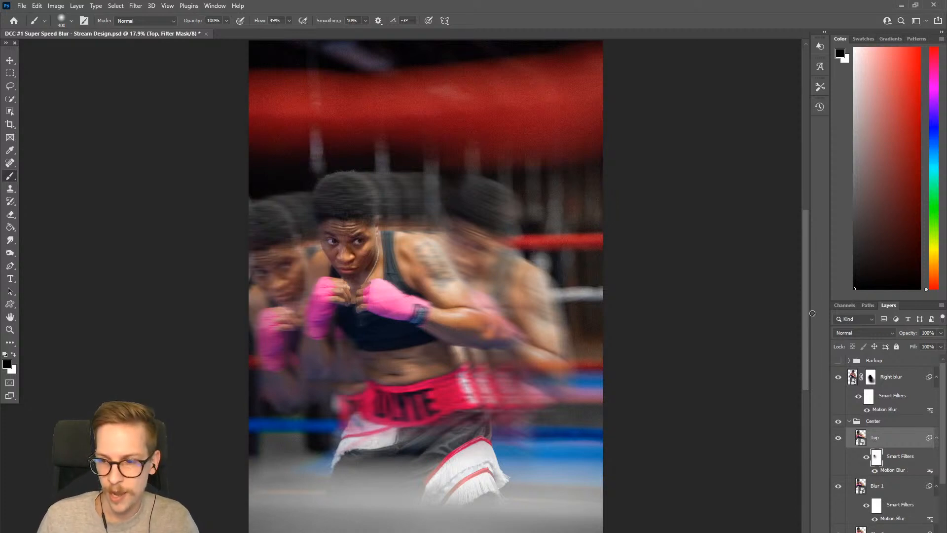
{"action": "key", "text": "bracketleft"}
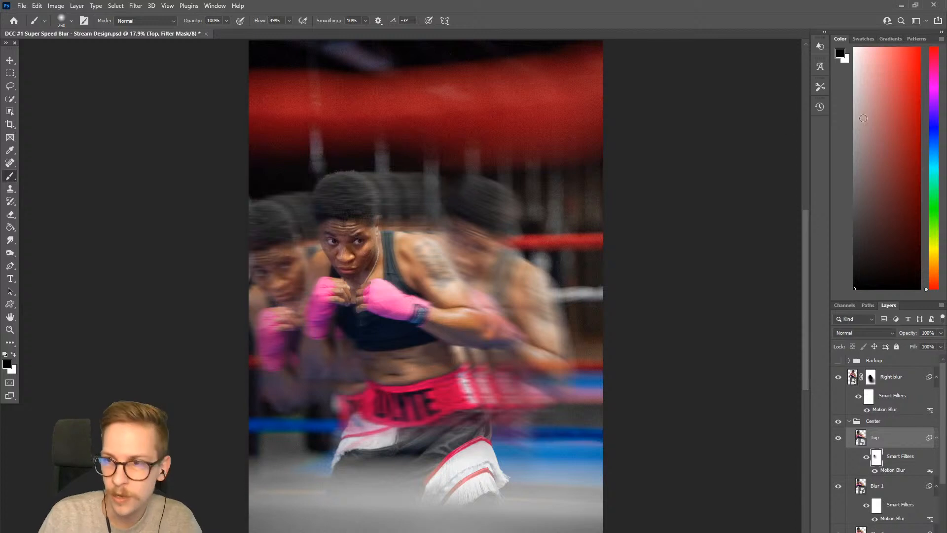
{"action": "key", "text": "x"}
{"action": "key", "text": "bracketleft"}
{"action": "key", "text": "bracketleft"}
{"action": "key", "text": "bracketleft"}
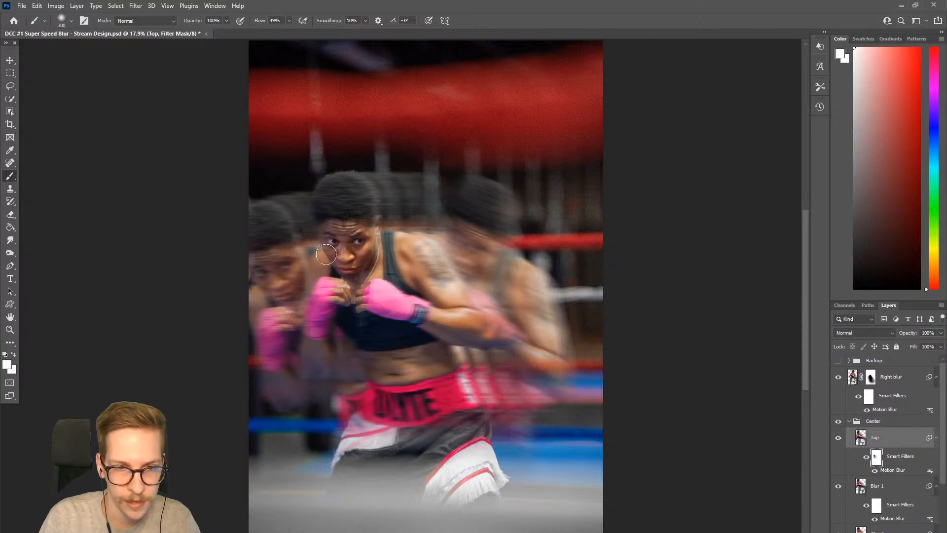
{"action": "key", "text": "bracketleft"}
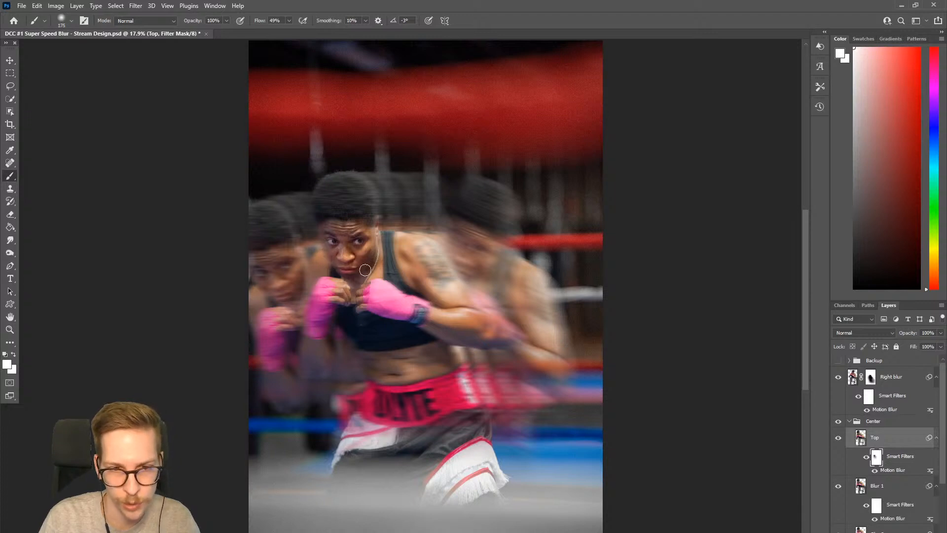
{"action": "key", "text": "bracketright"}
{"action": "key", "text": "bracketright"}
{"action": "key", "text": "bracketleft"}
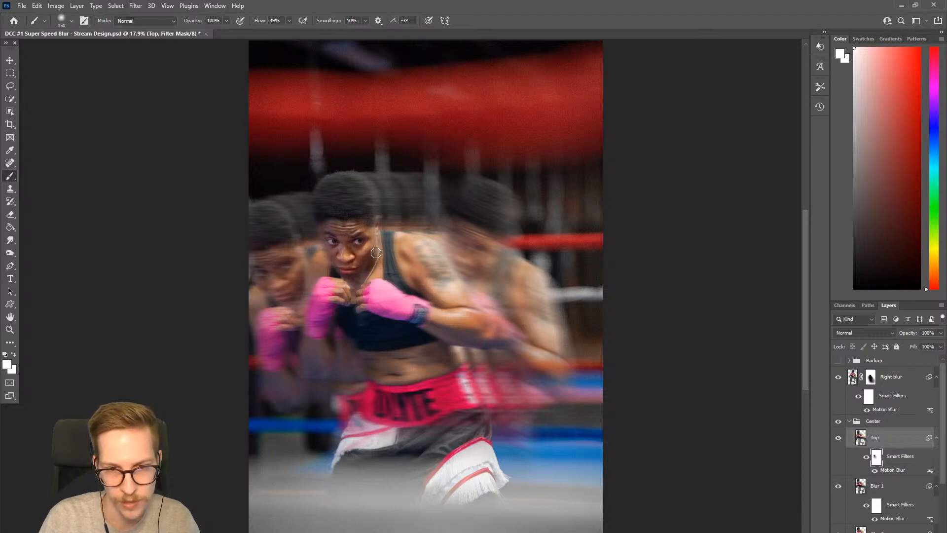
{"action": "key", "text": "bracketright"}
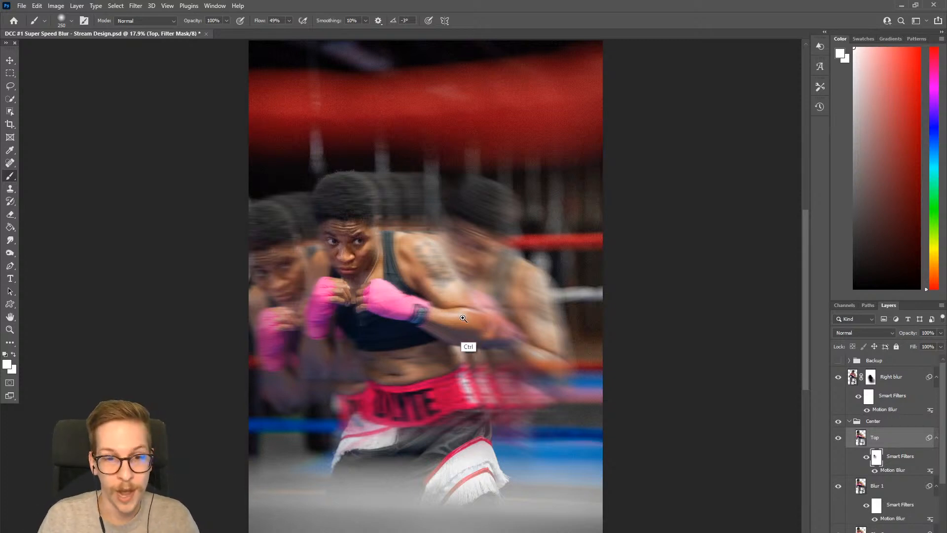
Select the Right blur layer and look through the available adjustment layer types, including Color Lookup, without adding one.
{"action": "left_click_drag", "start_coordinate": [460, 326], "coordinate": [429, 354]}
{"action": "mouse_move", "coordinate": [460, 310]}
{"action": "left_mouse_down"}
{"action": "mouse_move", "coordinate": [430, 316]}
{"action": "mouse_move", "coordinate": [409, 336]}
{"action": "mouse_move", "coordinate": [403, 328]}
{"action": "left_mouse_up"}
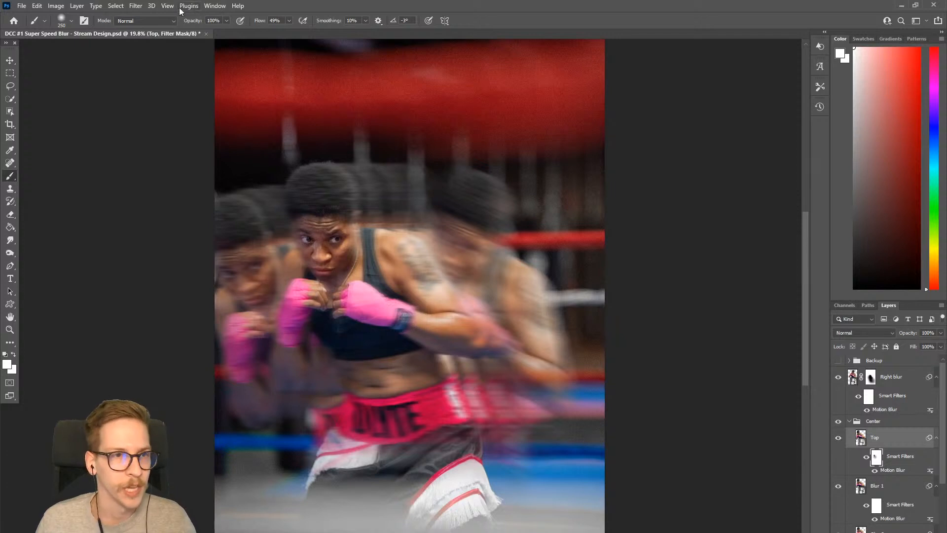
{"action": "left_click", "coordinate": [79, 6]}
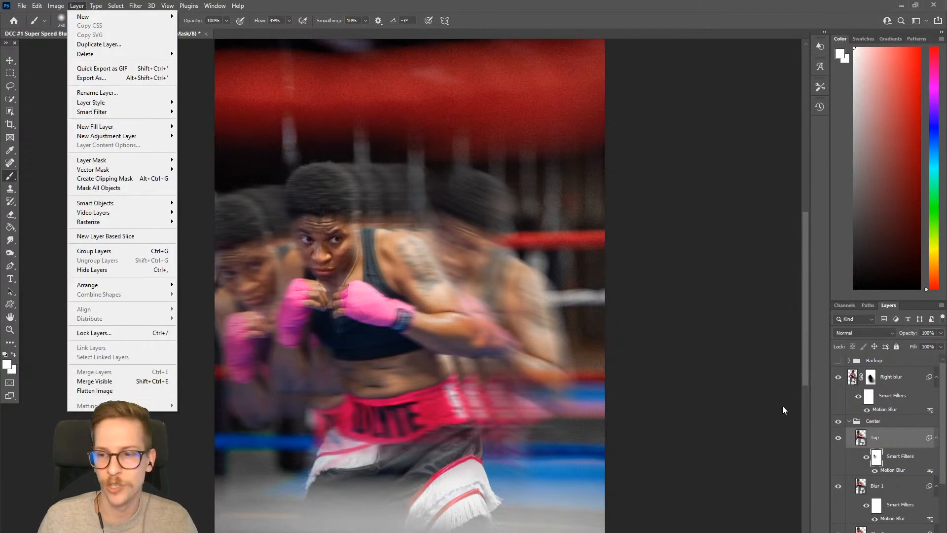
{"action": "left_click", "coordinate": [893, 377]}
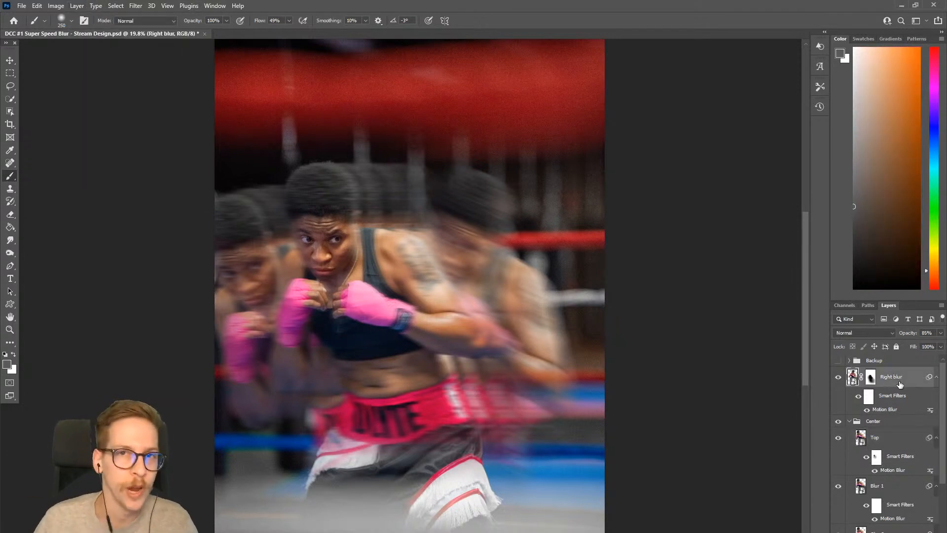
{"action": "left_click", "coordinate": [78, 6]}
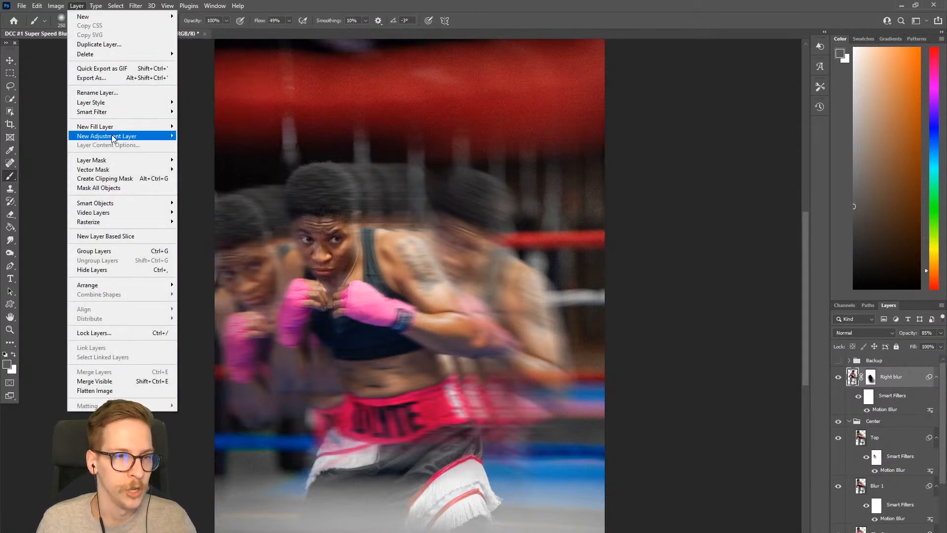
{"action": "mouse_move", "coordinate": [113, 138]}
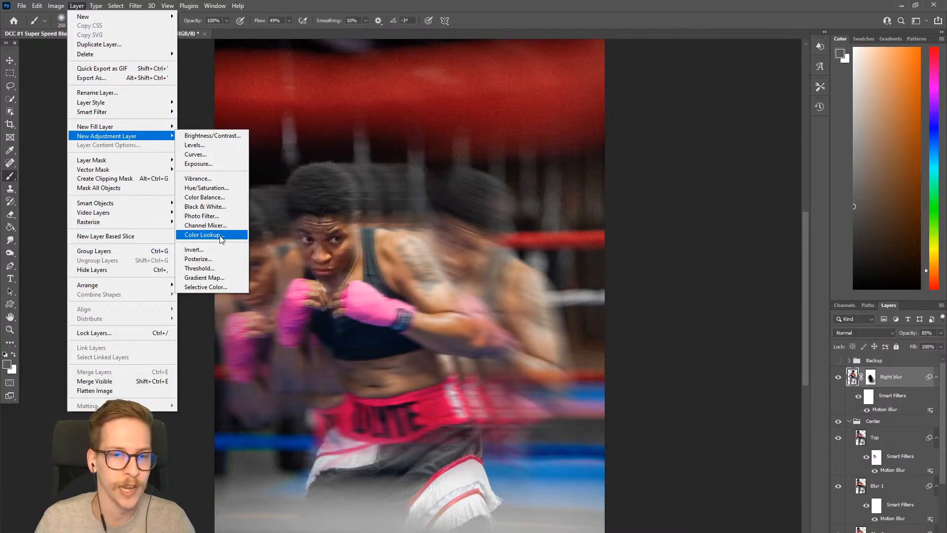
{"action": "left_click", "coordinate": [521, 15]}
{"action": "scroll", "coordinate": [485, 225], "scroll_direction": "down", "scroll_amount": 2}
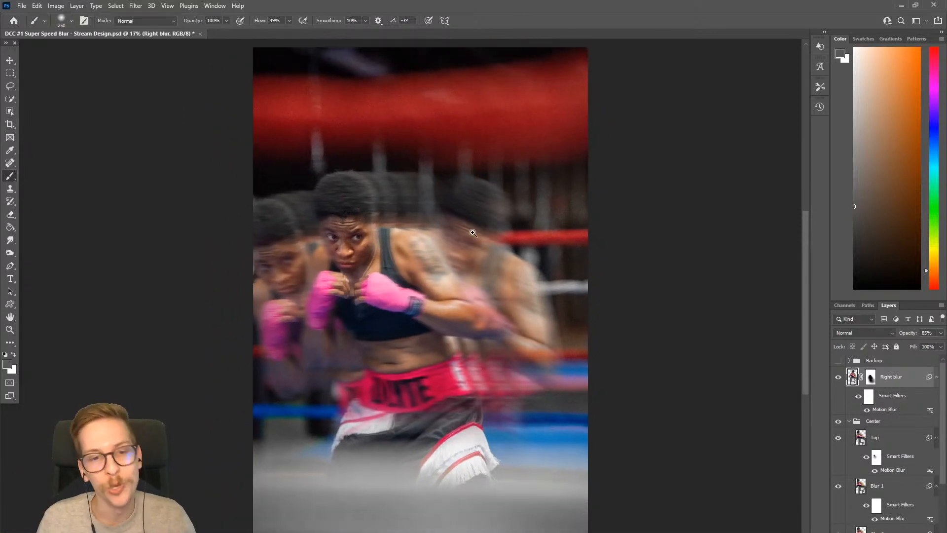
{"action": "left_click_drag", "start_coordinate": [473, 247], "coordinate": [460, 236]}
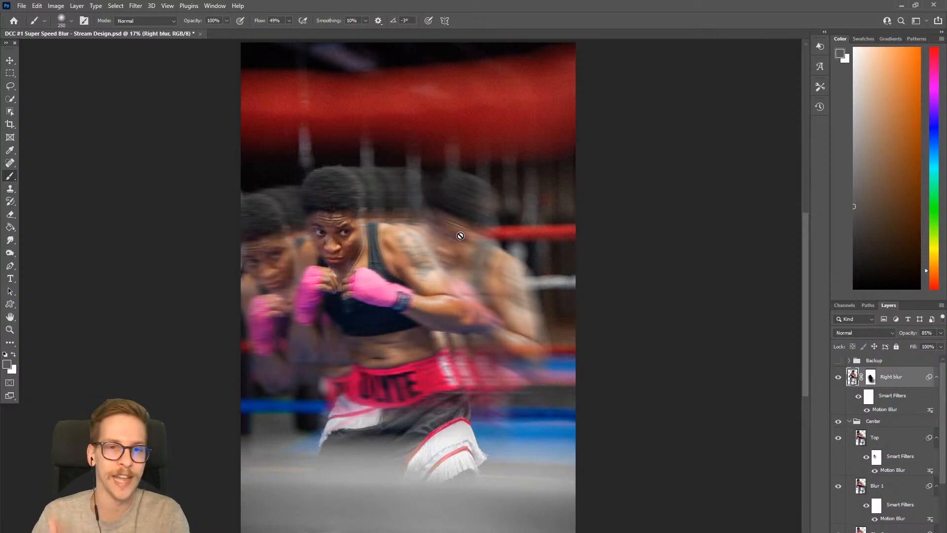